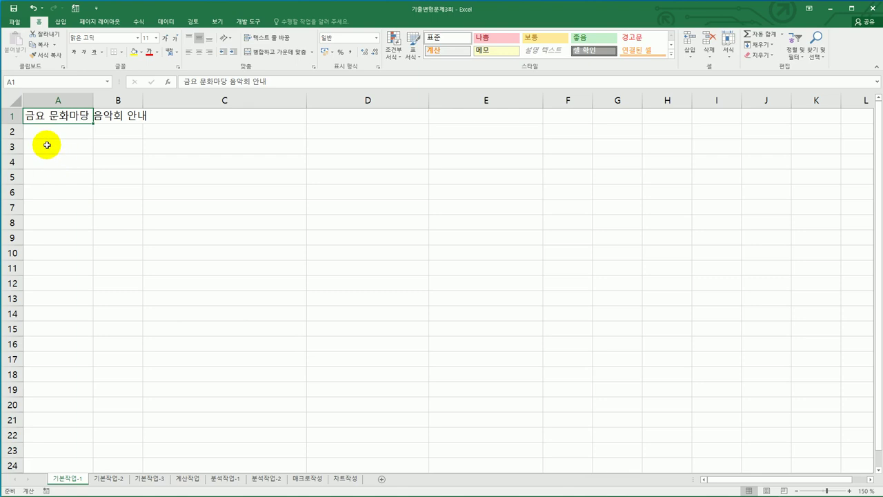
{"action": "left_click_drag", "start_coordinate": [61, 147], "coordinate": [551, 239]}
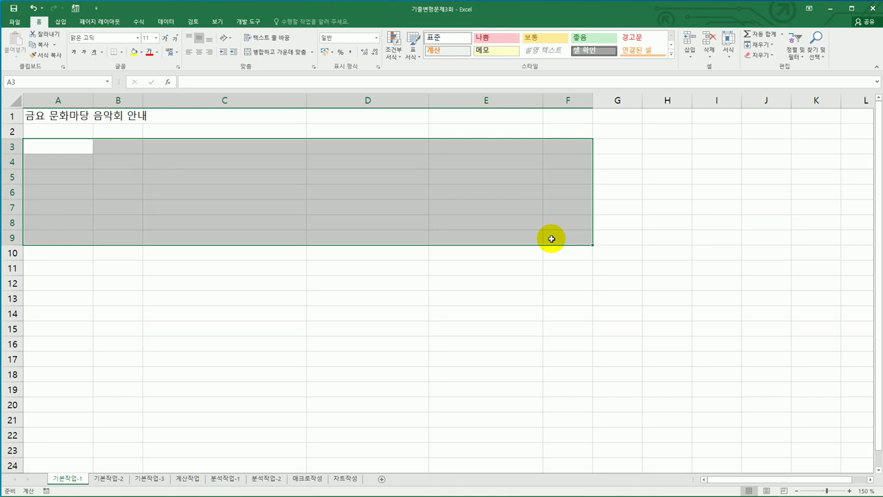
{"action": "left_click", "coordinate": [551, 239]}
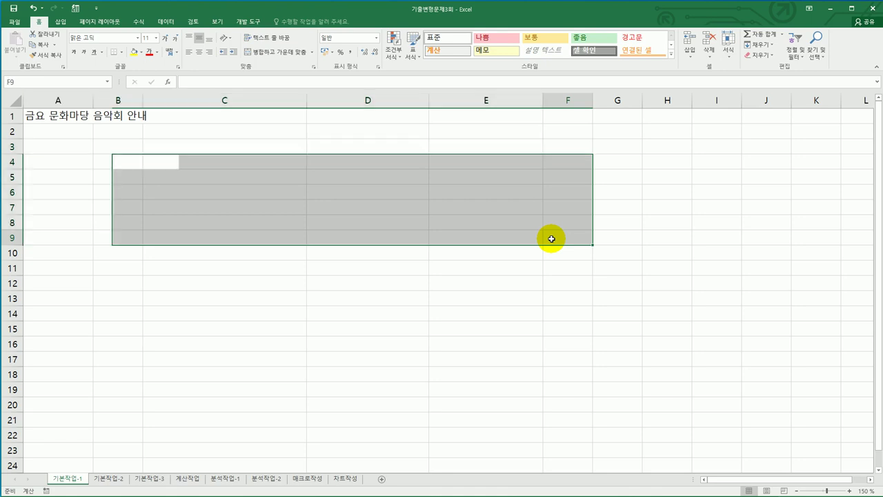
- On sheet 기본작업-2, merge the title cells B1:G1 and set their horizontal alignment to 가운데 (center)
{"action": "left_click", "coordinate": [115, 478]}
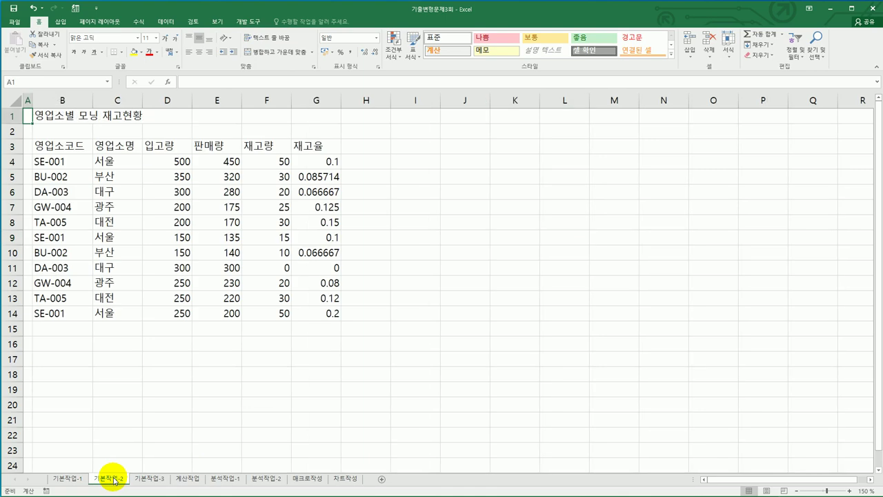
{"action": "left_click_drag", "start_coordinate": [76, 115], "coordinate": [329, 105]}
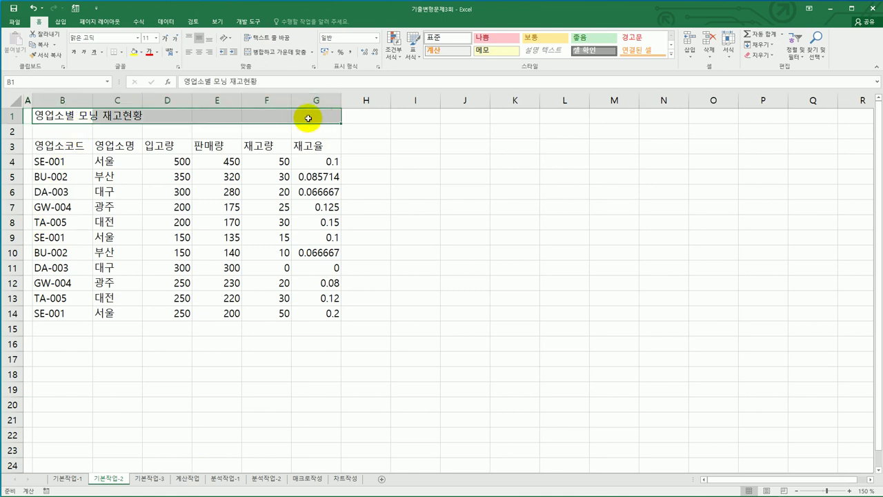
{"action": "right_click", "coordinate": [308, 118]}
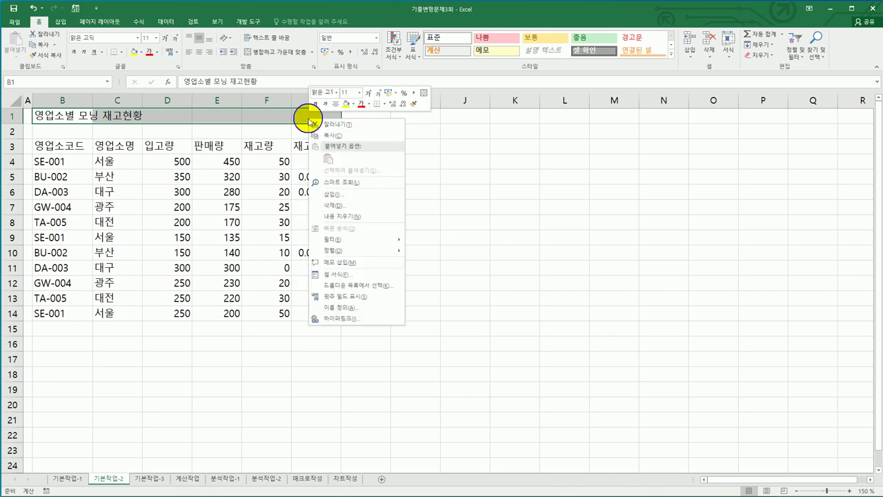
{"action": "left_click", "coordinate": [360, 274]}
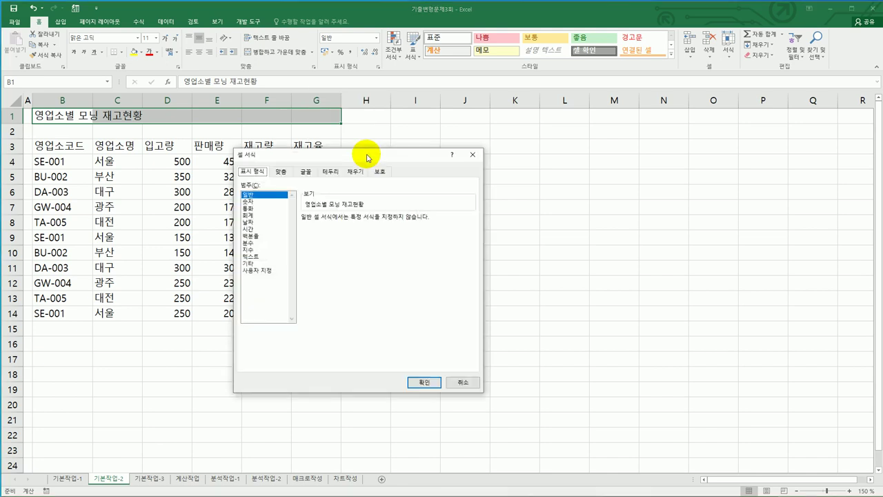
{"action": "left_click_drag", "start_coordinate": [367, 157], "coordinate": [505, 139]}
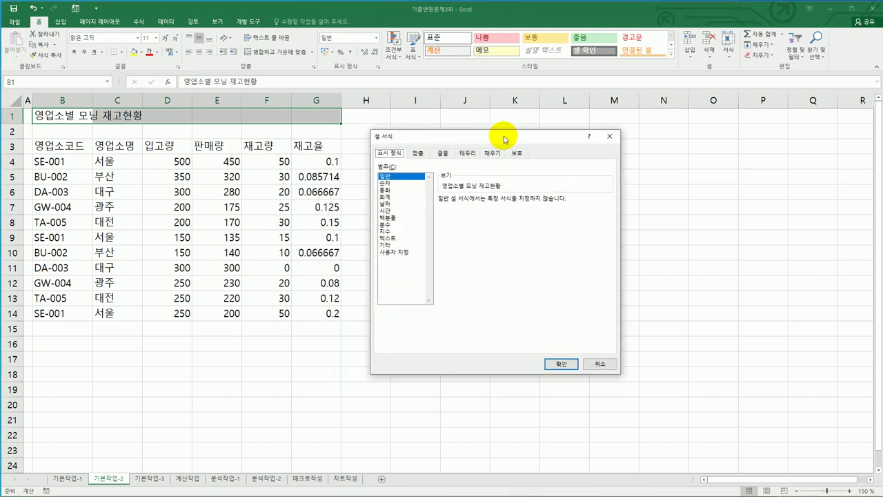
{"action": "left_click", "coordinate": [419, 160]}
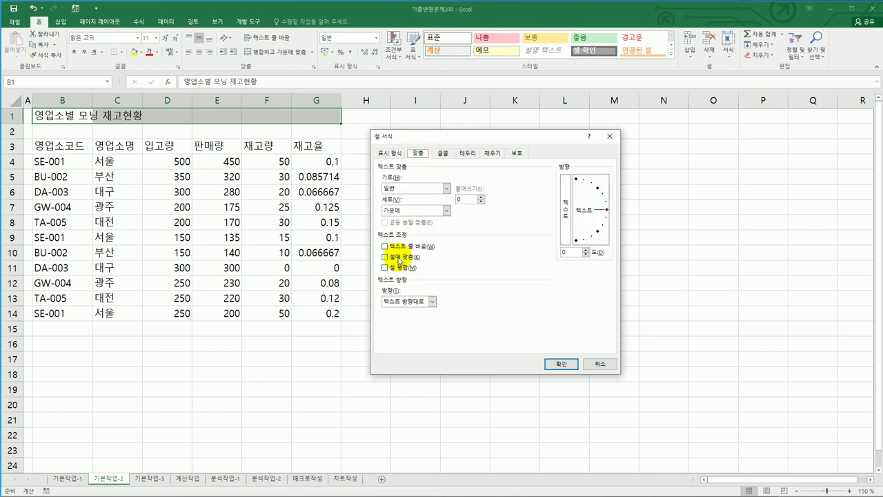
{"action": "left_click", "coordinate": [405, 272]}
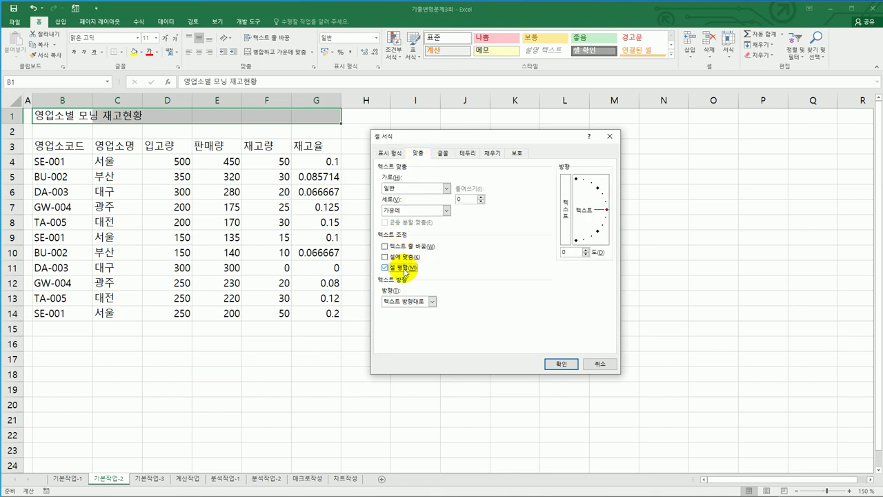
{"action": "left_click", "coordinate": [418, 188]}
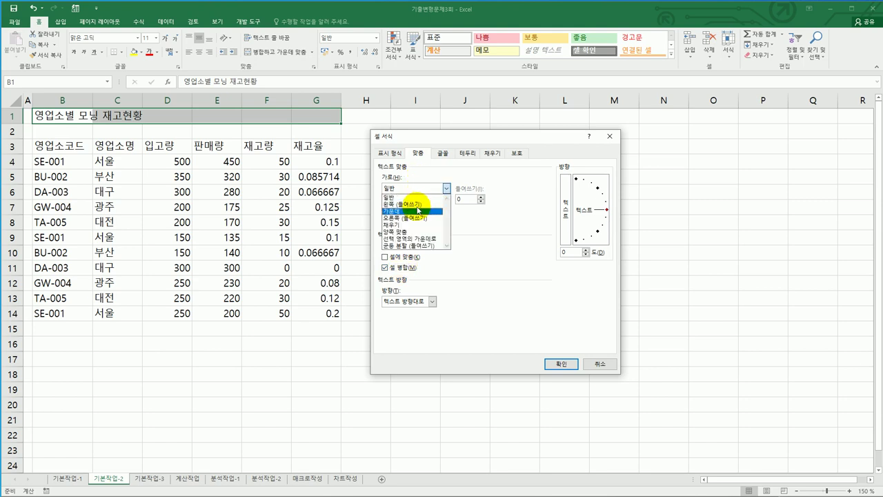
{"action": "left_click", "coordinate": [417, 211]}
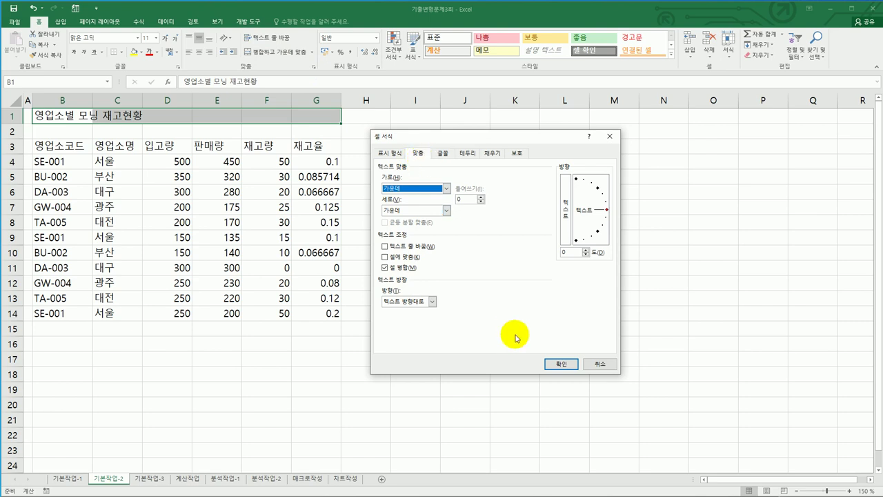
{"action": "left_click", "coordinate": [560, 364]}
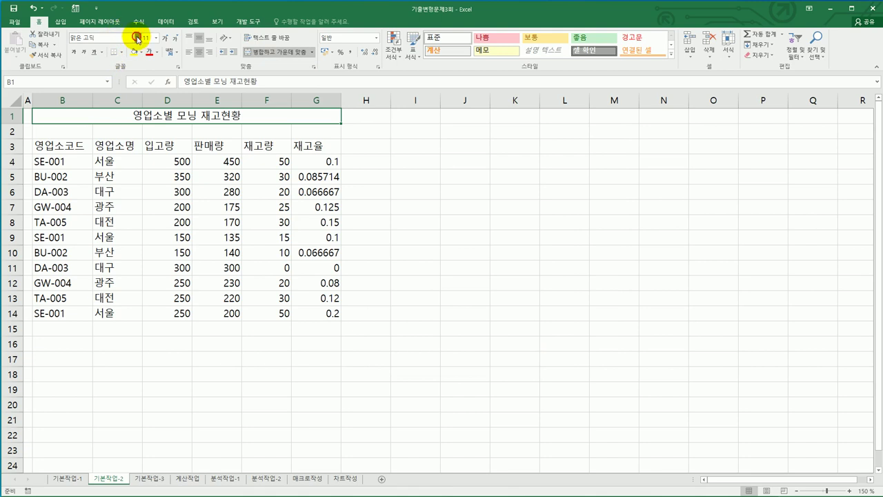
- Format the merged title with the 바탕체 font at size 16, bold, with a single underline
{"action": "left_click", "coordinate": [137, 38]}
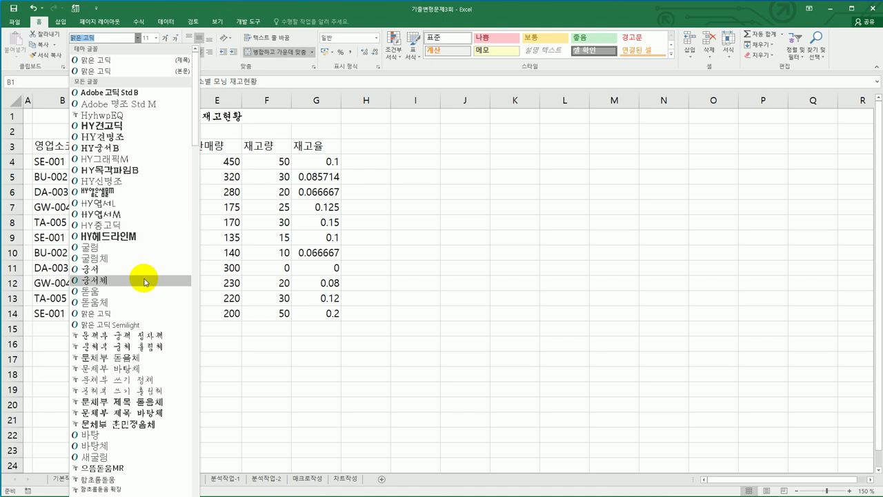
{"action": "left_click", "coordinate": [140, 450]}
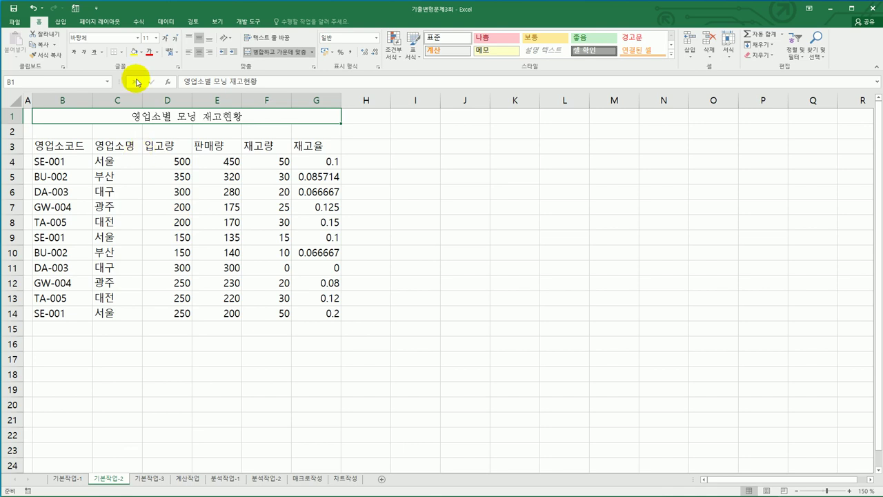
{"action": "left_click", "coordinate": [155, 38]}
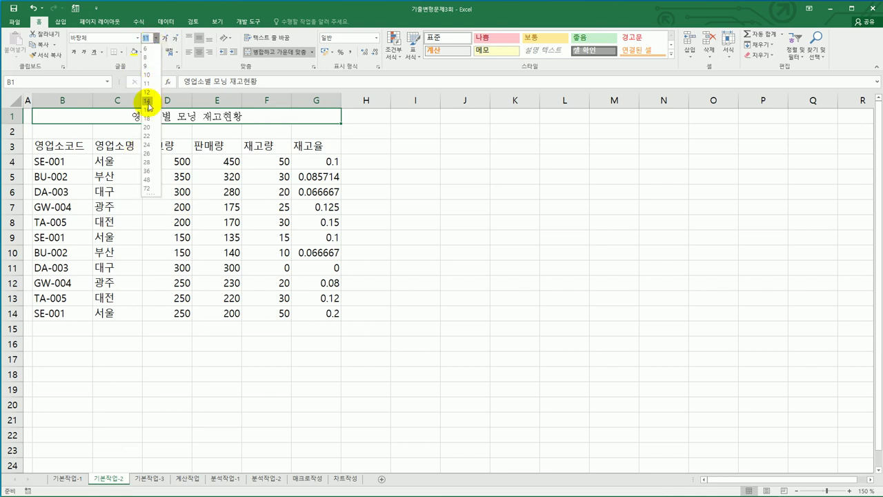
{"action": "left_click", "coordinate": [147, 108]}
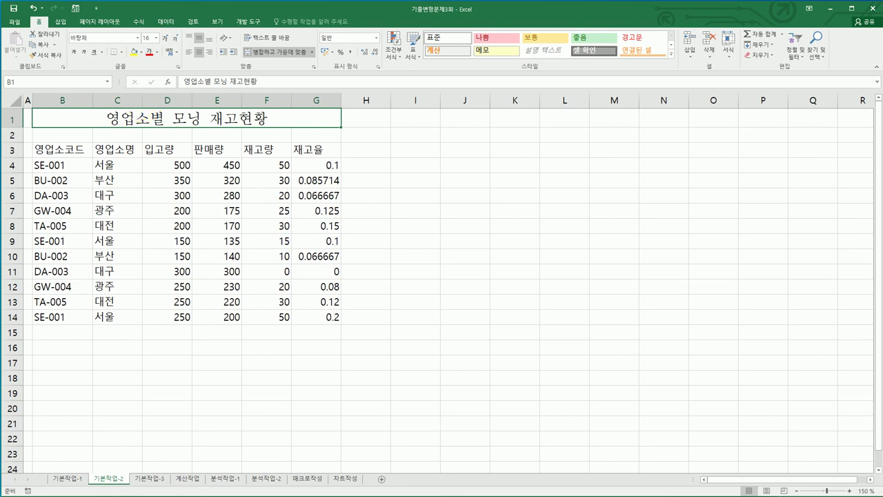
{"action": "left_click", "coordinate": [76, 53]}
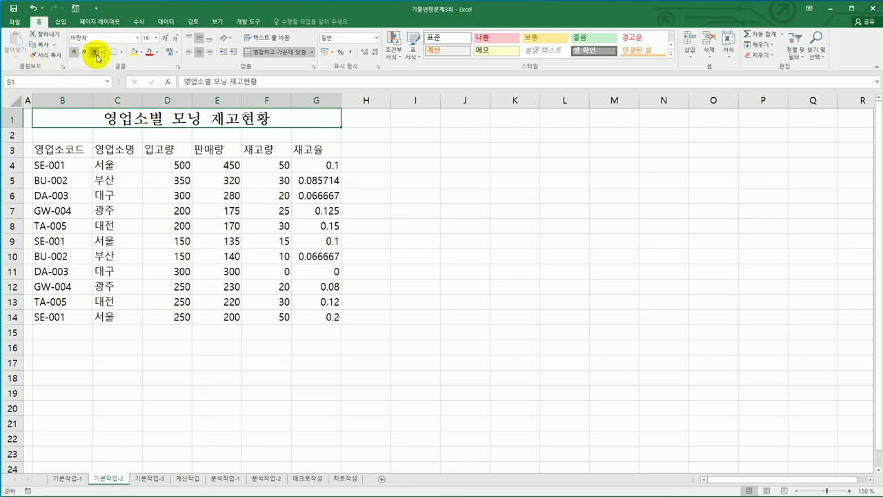
{"action": "left_click", "coordinate": [101, 53]}
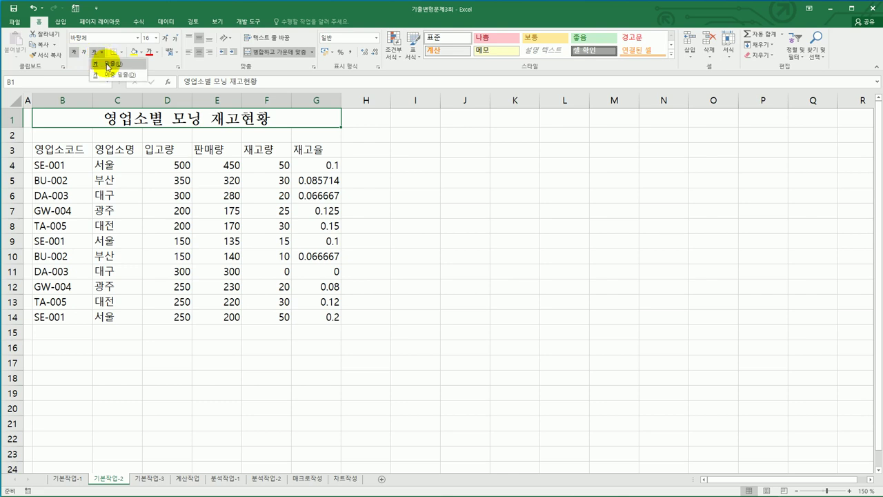
{"action": "left_click", "coordinate": [107, 67]}
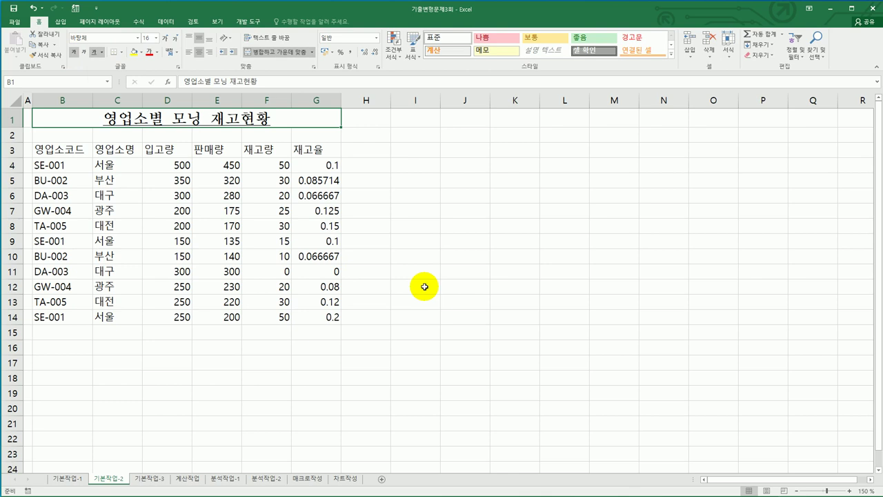
- Insert the special character ◈ before and after the title text in B1
{"action": "double_click", "coordinate": [102, 121]}
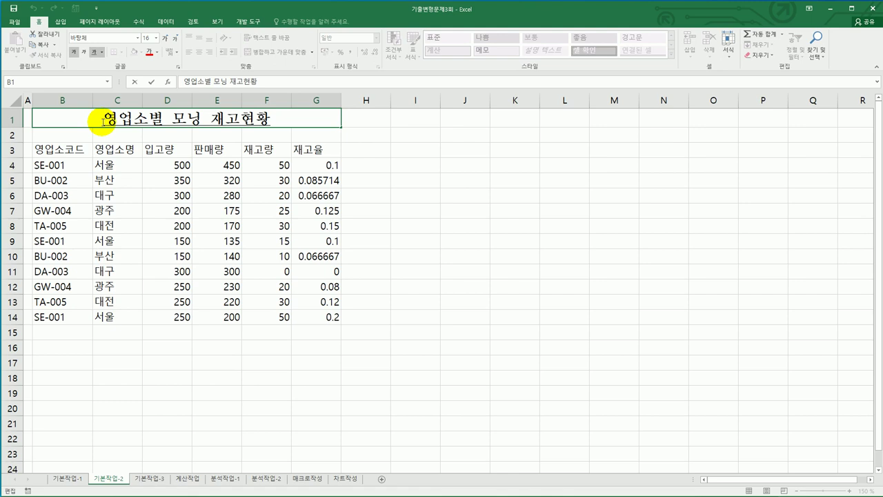
{"action": "type", "text": "ㅁ"}
{"action": "key", "text": "Hangul_Hanja"}
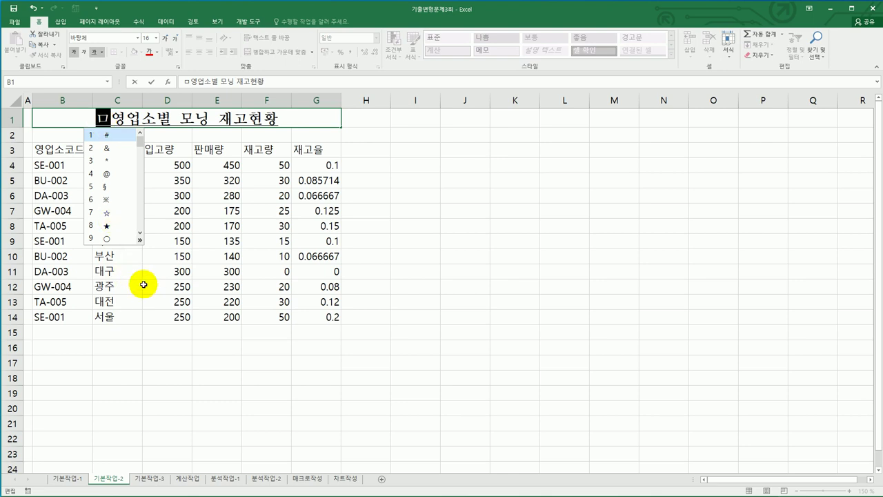
{"action": "left_click", "coordinate": [140, 239]}
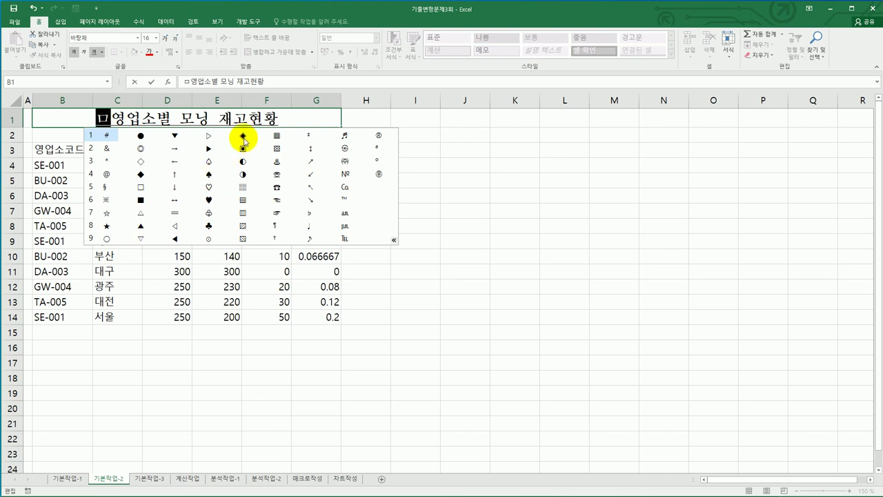
{"action": "left_click", "coordinate": [245, 143]}
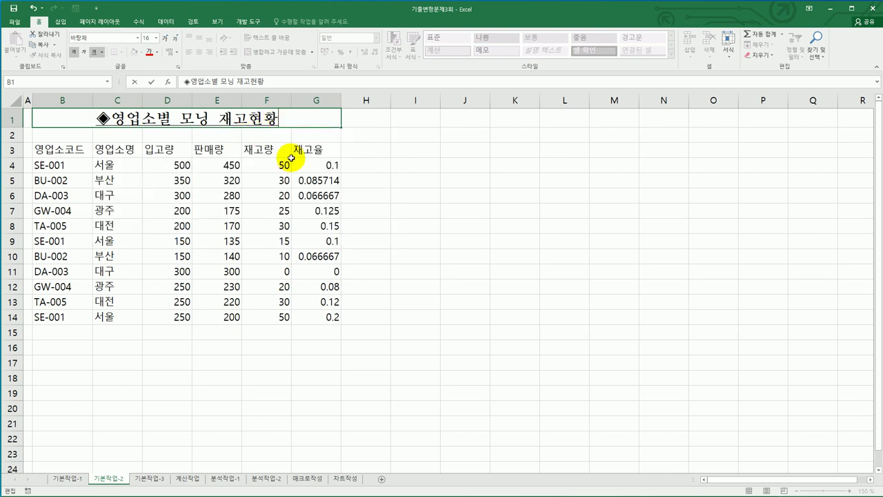
{"action": "type", "text": "ㅁ"}
{"action": "key", "text": "Hangul_Hanja"}
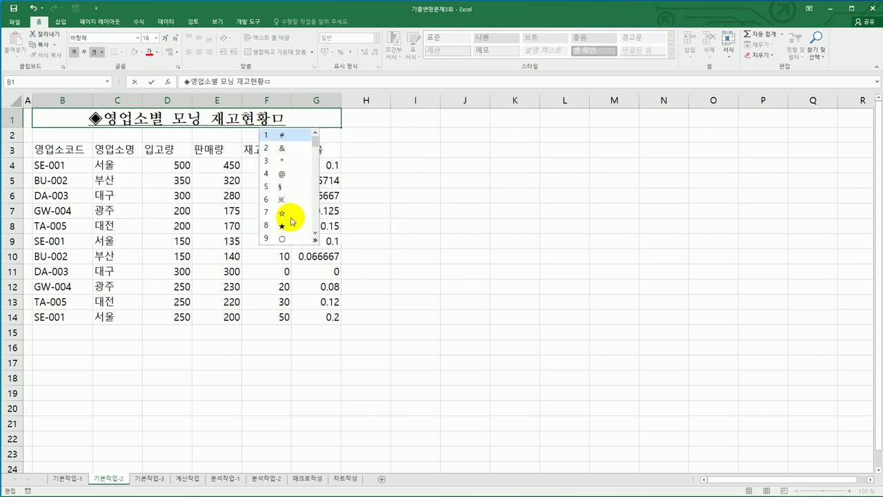
{"action": "left_click", "coordinate": [314, 235]}
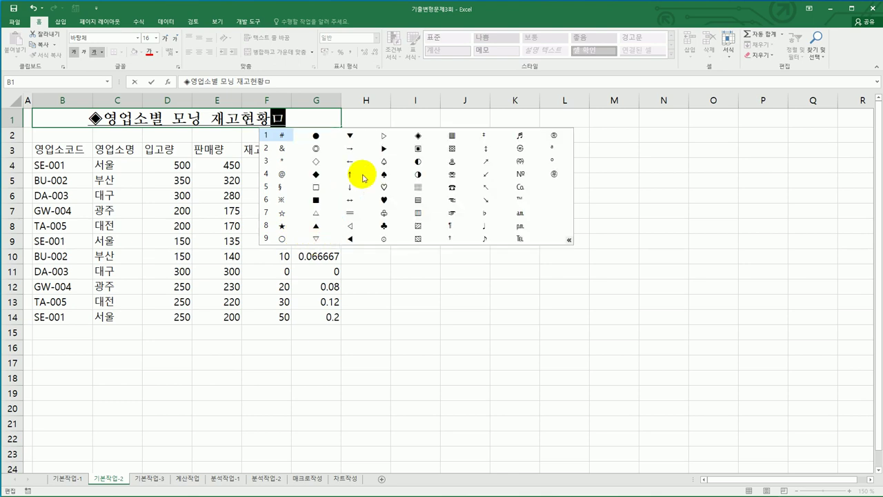
{"action": "left_click", "coordinate": [417, 135]}
{"action": "left_click", "coordinate": [423, 237]}
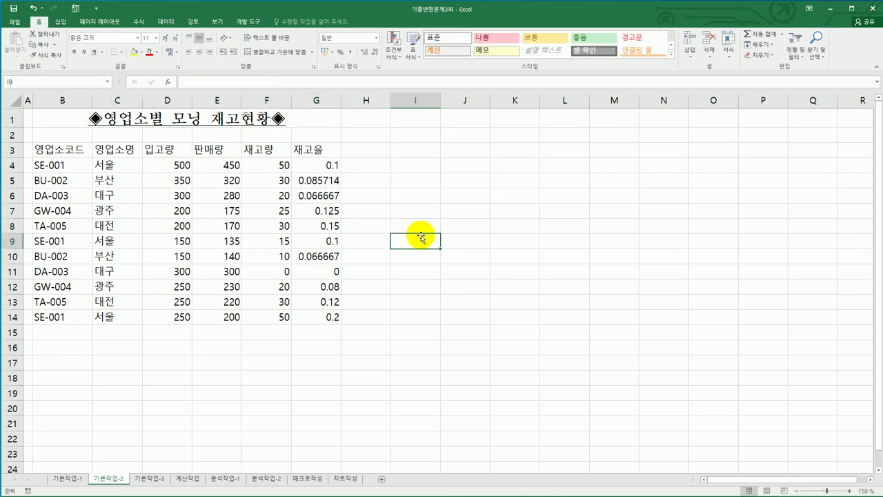
- Convert the column heading 재고량 in cell F3 to the Hanja 在庫量
{"action": "left_click", "coordinate": [277, 150]}
{"action": "double_click", "coordinate": [277, 150]}
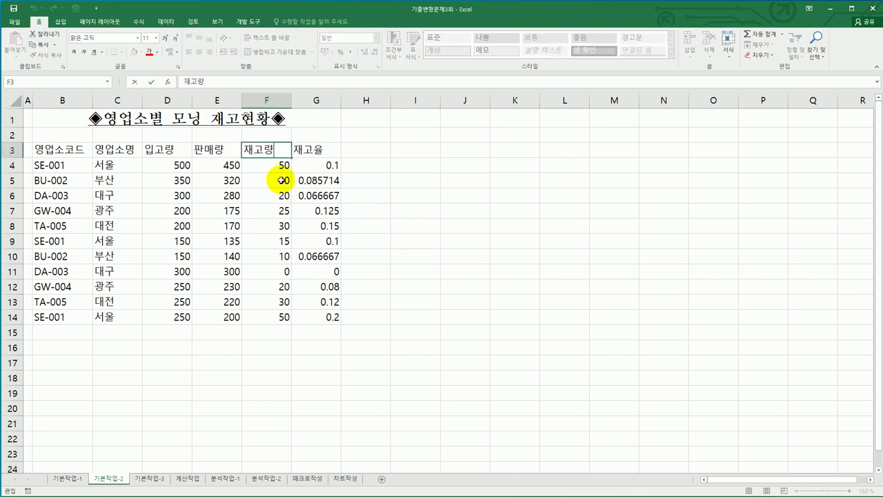
{"action": "key", "text": "Hangul_Hanja"}
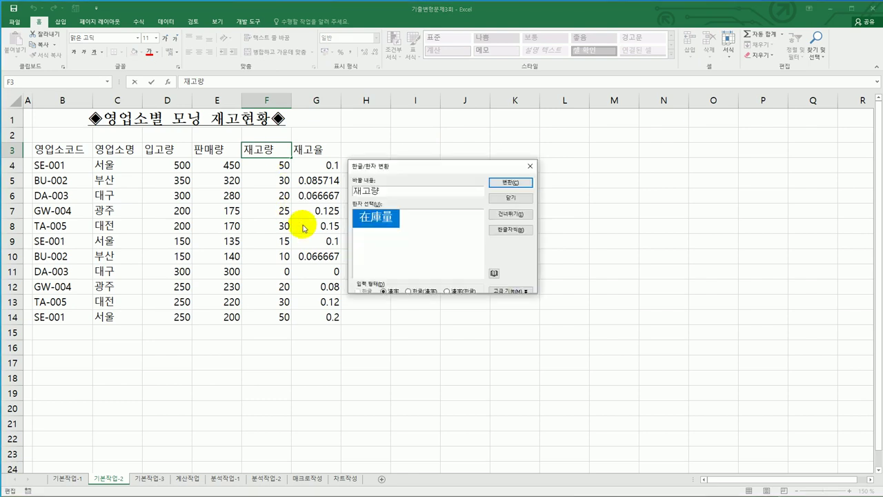
{"action": "left_click", "coordinate": [511, 183]}
{"action": "left_click", "coordinate": [505, 269]}
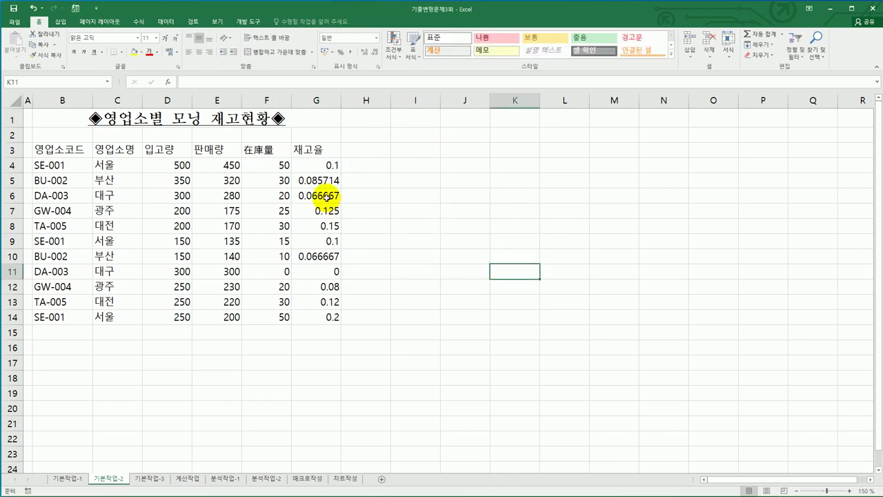
- Add a comment to cell G11 containing only "승격 대상" and set it to always be displayed
{"action": "left_click", "coordinate": [330, 268]}
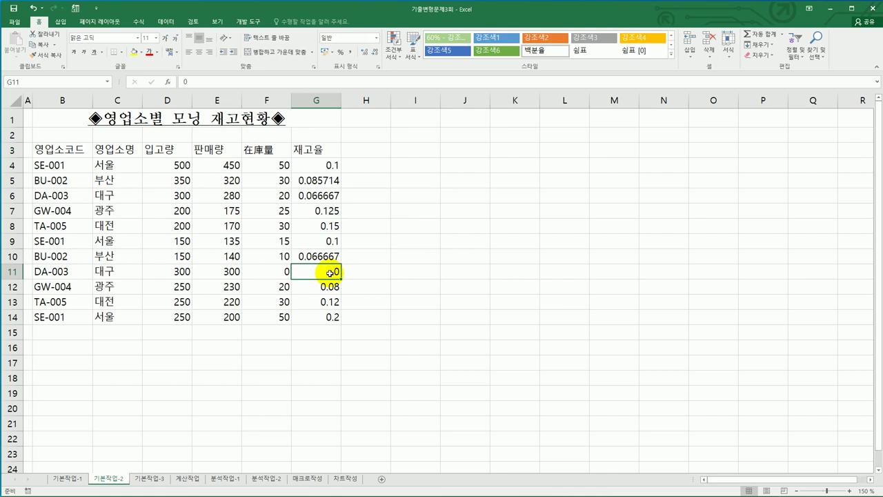
{"action": "right_click", "coordinate": [330, 273]}
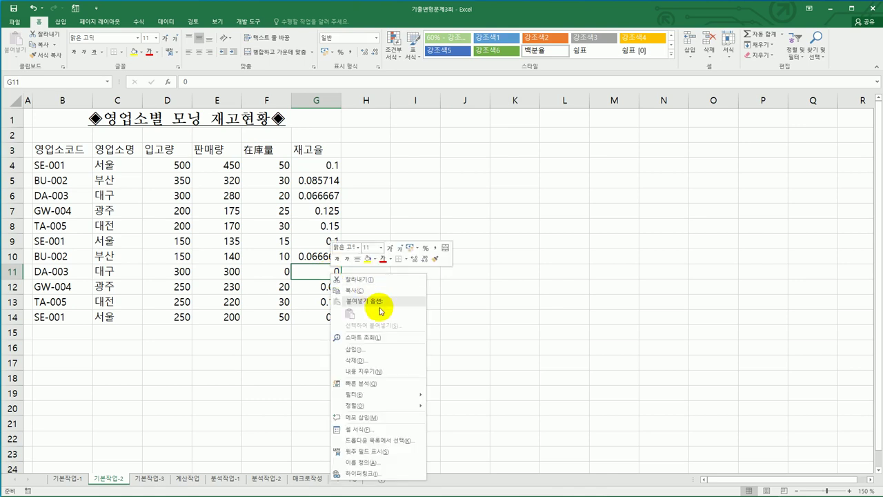
{"action": "left_click", "coordinate": [407, 417]}
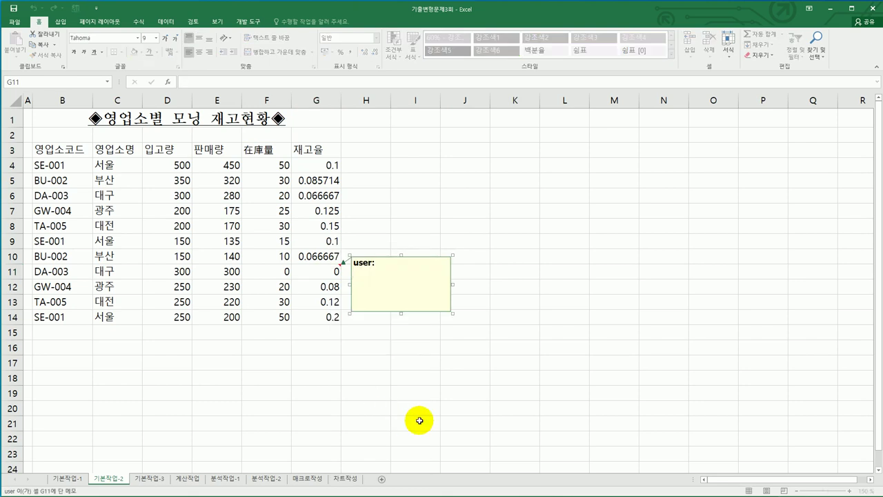
{"action": "key", "text": "ctrl+a"}
{"action": "type", "text": "승격 대상"}
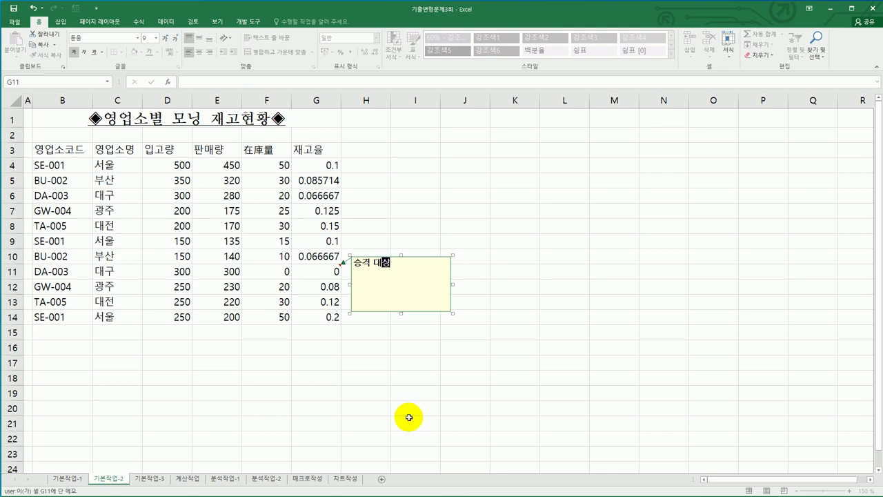
{"action": "left_click", "coordinate": [322, 272]}
{"action": "right_click", "coordinate": [322, 272]}
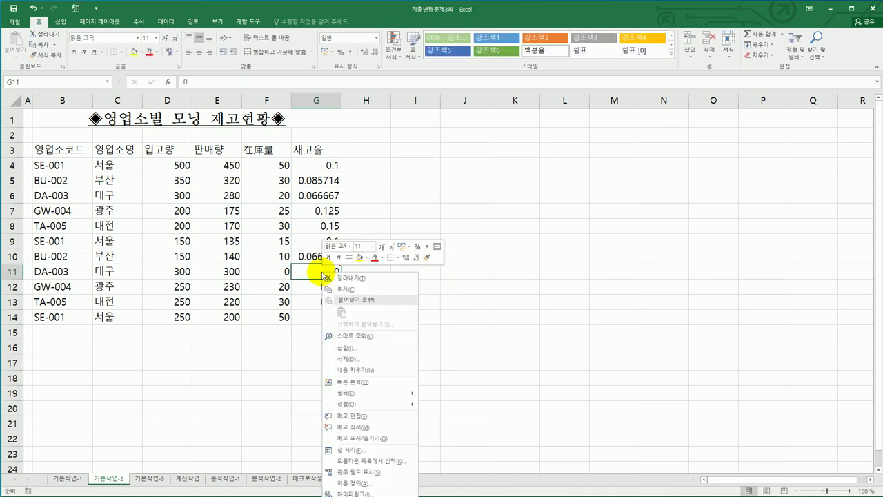
{"action": "left_click", "coordinate": [374, 438]}
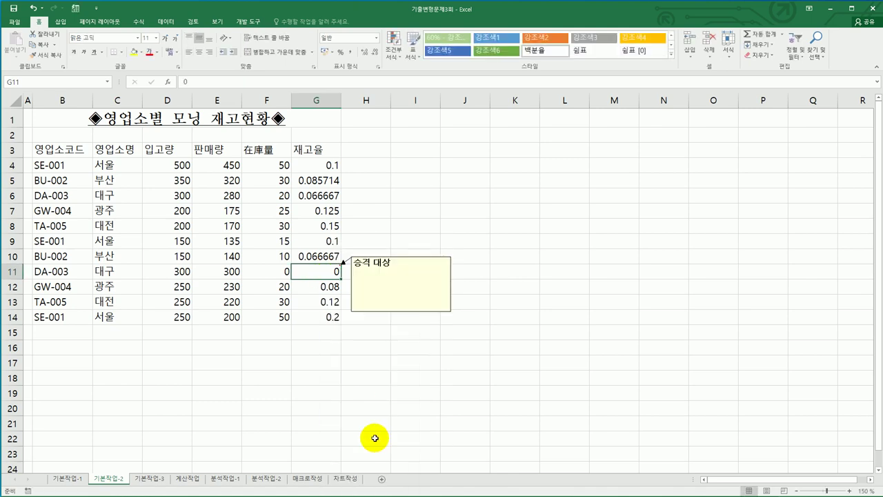
- Turn on automatic sizing (자동 크기) for the comment box attached to cell G11
{"action": "left_click", "coordinate": [390, 258]}
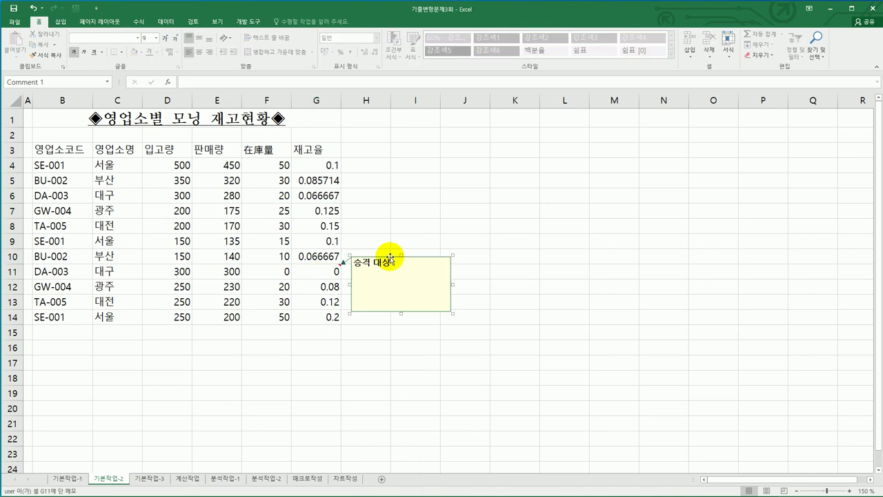
{"action": "right_click", "coordinate": [391, 258]}
{"action": "left_click", "coordinate": [445, 364]}
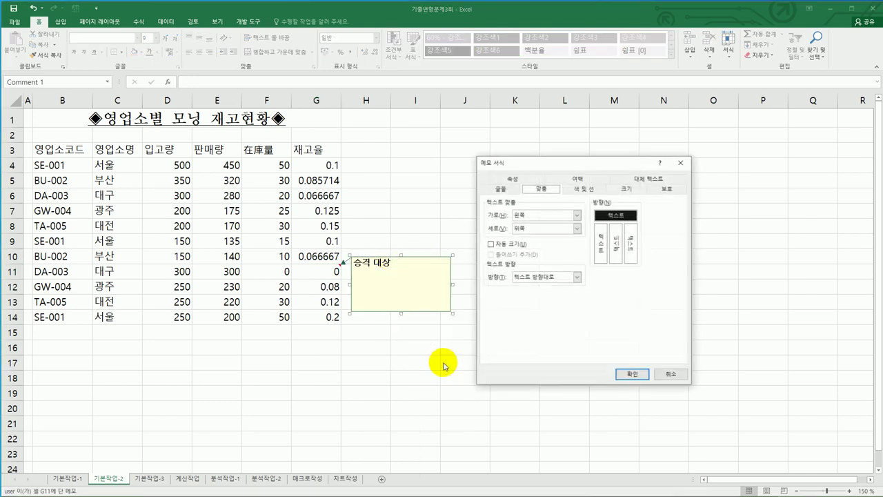
{"action": "left_click", "coordinate": [525, 245]}
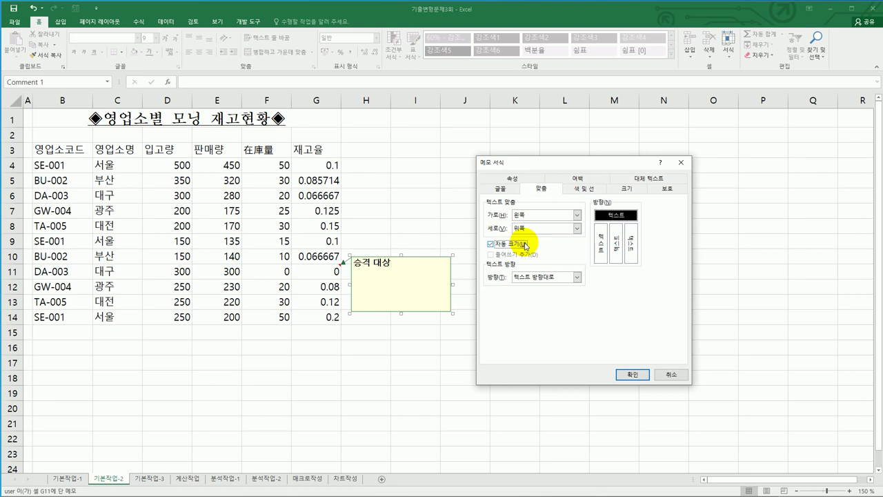
{"action": "left_click", "coordinate": [626, 375]}
{"action": "left_click", "coordinate": [614, 384]}
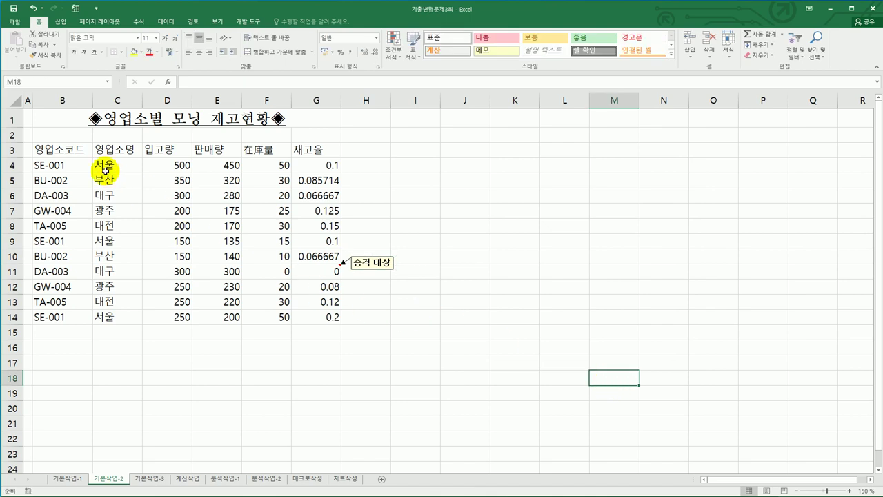
- Apply all borders (모든 테두리) and a thick outside border (굵은 바깥쪽 테두리) to the table range B3:G14
{"action": "left_click_drag", "start_coordinate": [67, 149], "coordinate": [312, 316]}
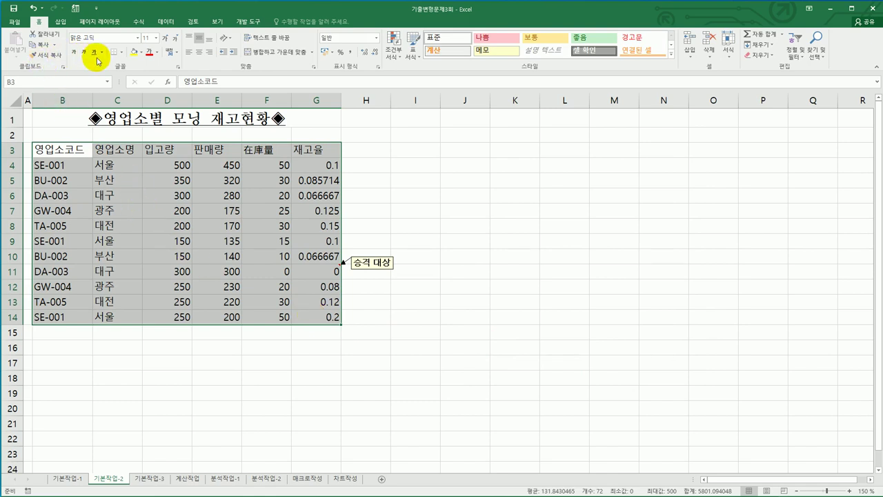
{"action": "left_click", "coordinate": [121, 52]}
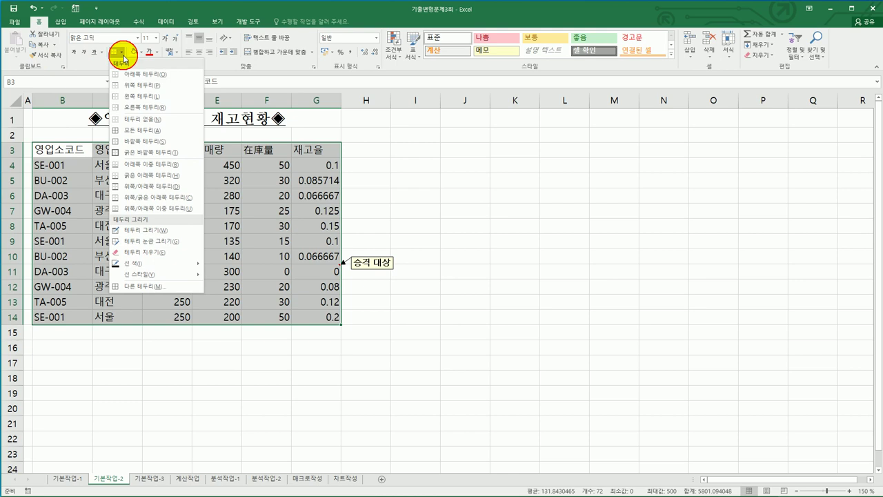
{"action": "left_click", "coordinate": [148, 135]}
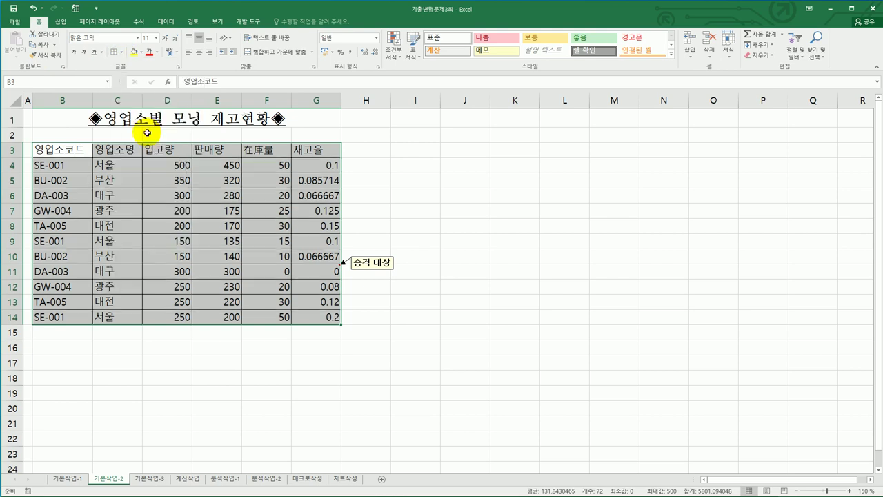
{"action": "left_click", "coordinate": [125, 53]}
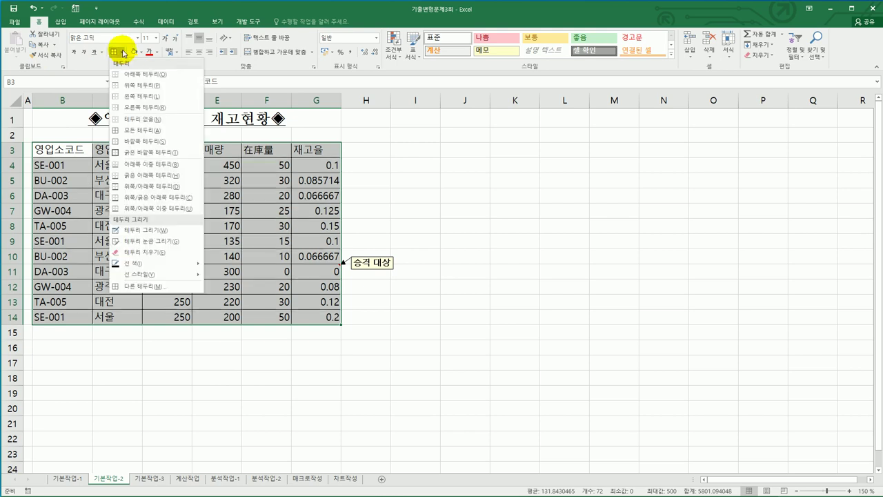
{"action": "left_click", "coordinate": [149, 153]}
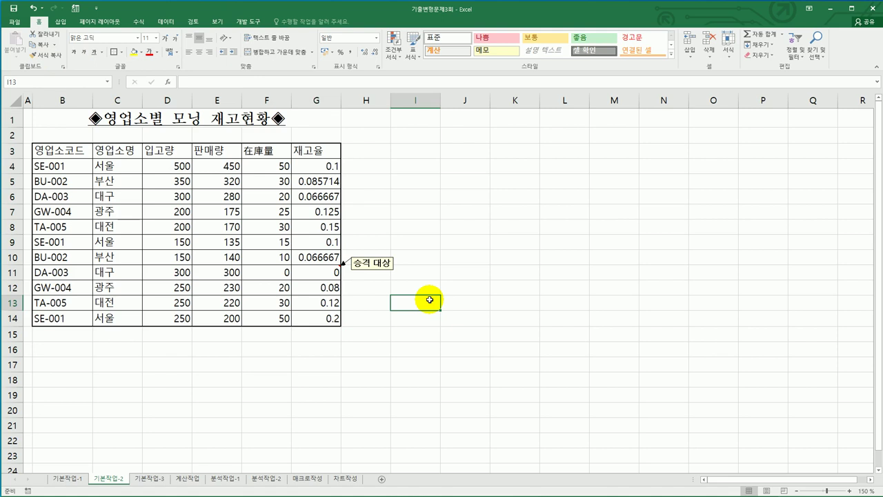
- On sheet 기본작업-3, start importing the text file 고객분류 with cell A3 as the active cell
{"action": "left_click", "coordinate": [163, 478]}
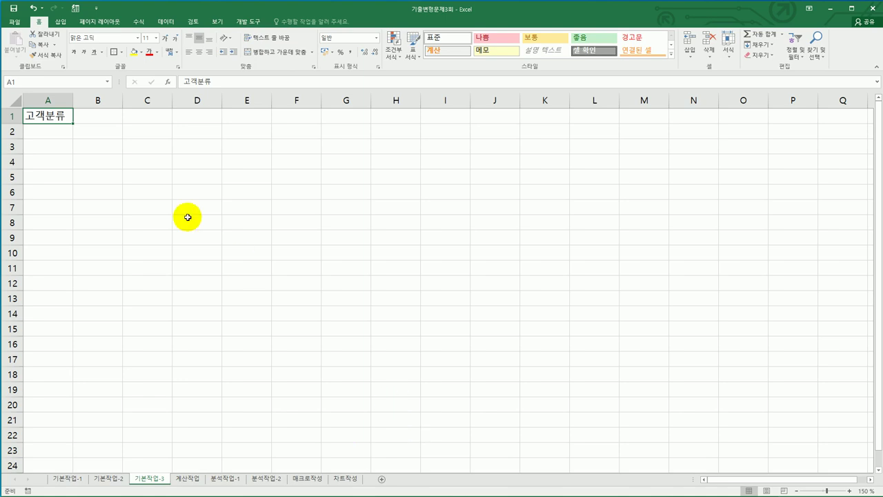
{"action": "left_click", "coordinate": [49, 149]}
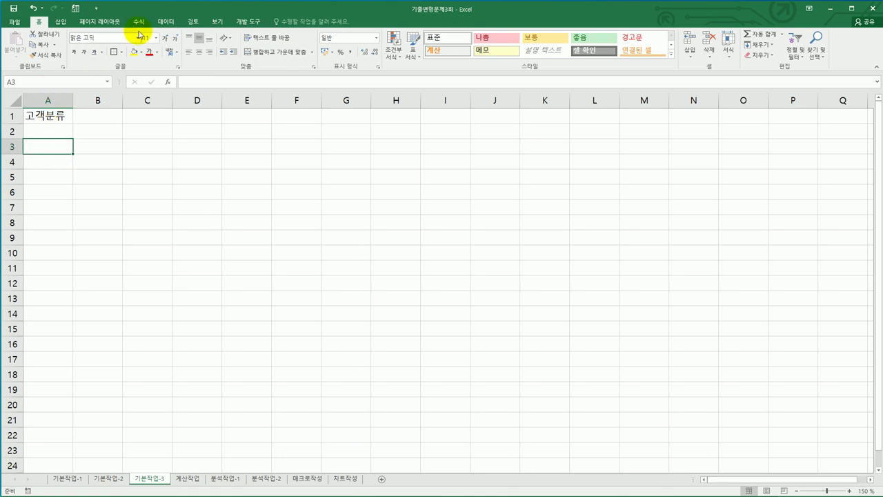
{"action": "left_click", "coordinate": [165, 22]}
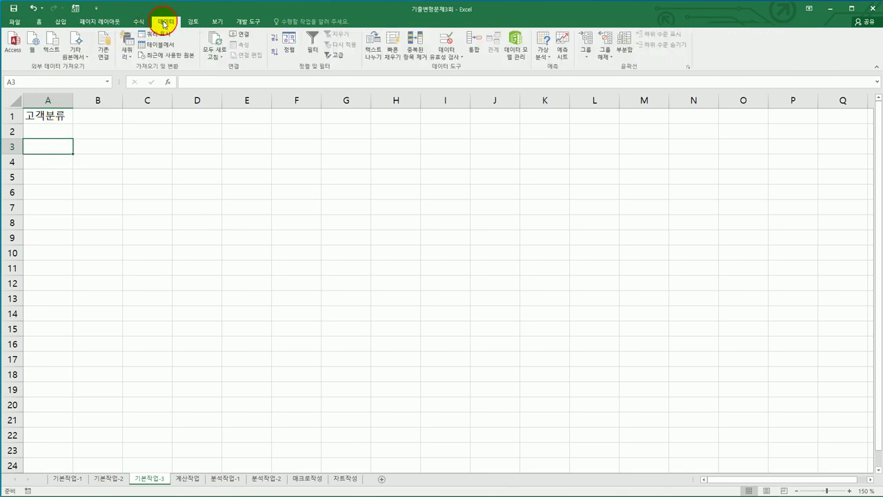
{"action": "left_click", "coordinate": [52, 43]}
{"action": "left_click_drag", "start_coordinate": [170, 7], "coordinate": [366, 121]}
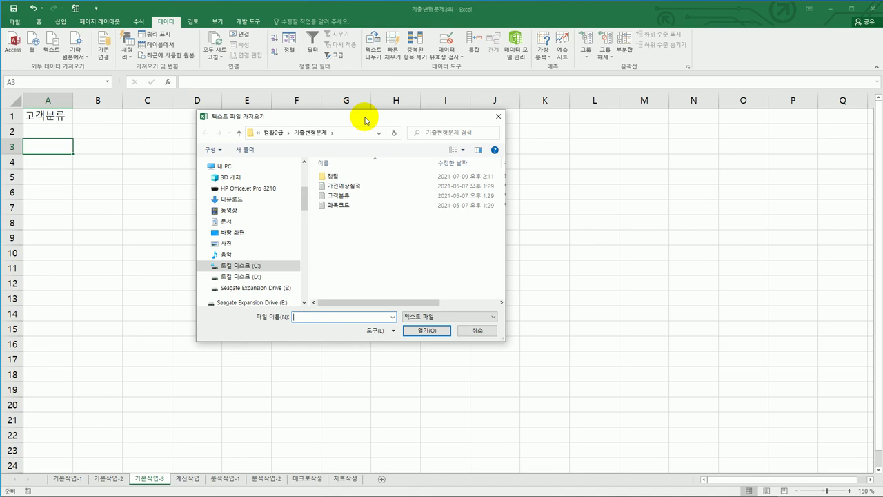
{"action": "left_click", "coordinate": [338, 196]}
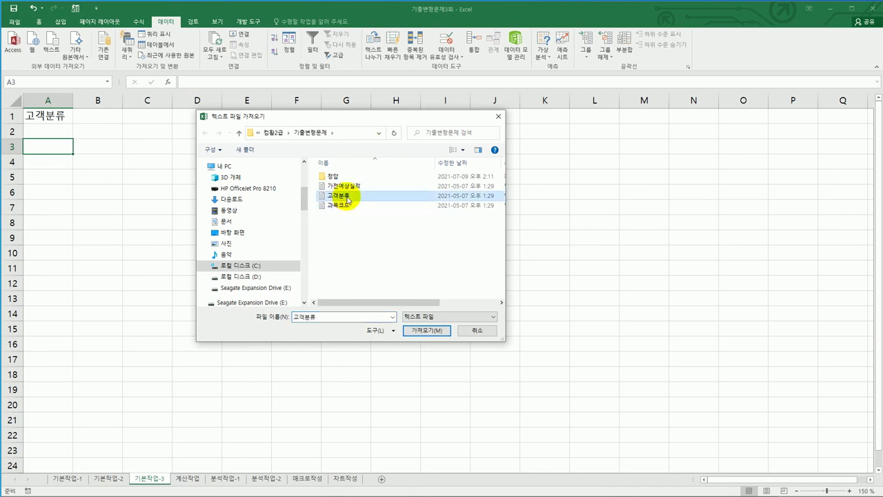
{"action": "left_click", "coordinate": [432, 334]}
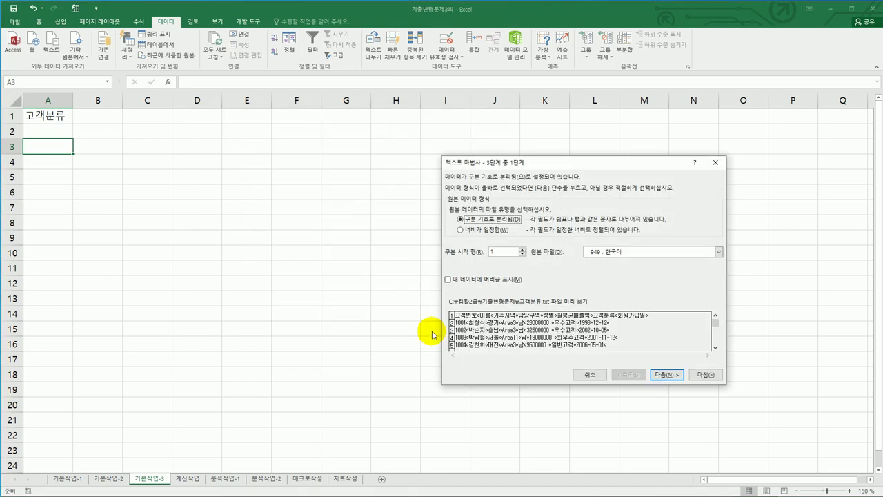
- Import the tab-delimited data without the 담당구역 column into the existing worksheet at cell A3
{"action": "left_click", "coordinate": [666, 377]}
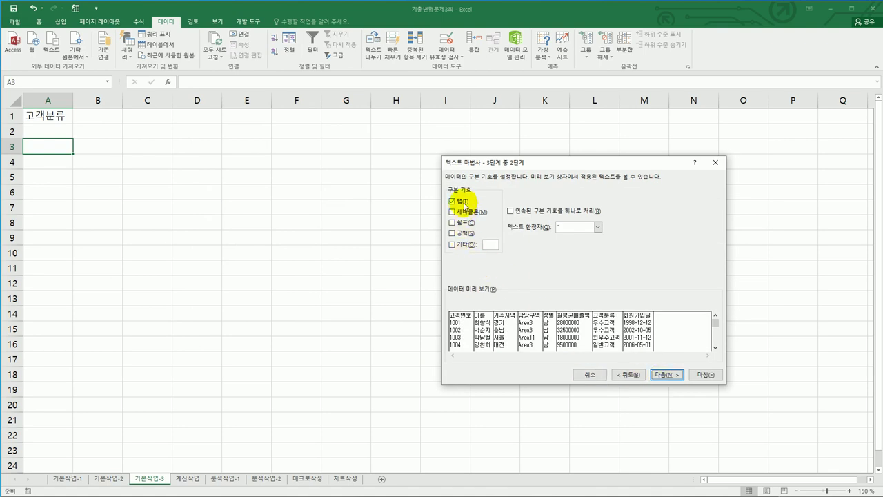
{"action": "left_click", "coordinate": [667, 374]}
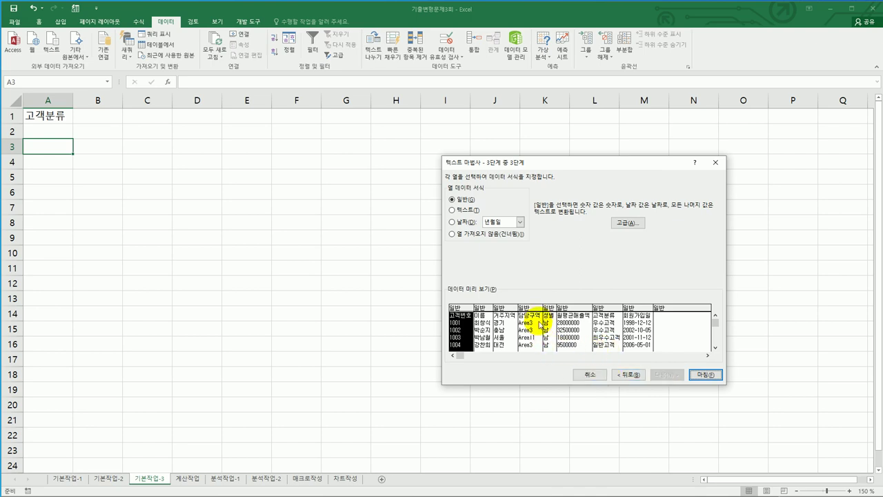
{"action": "left_click", "coordinate": [531, 308]}
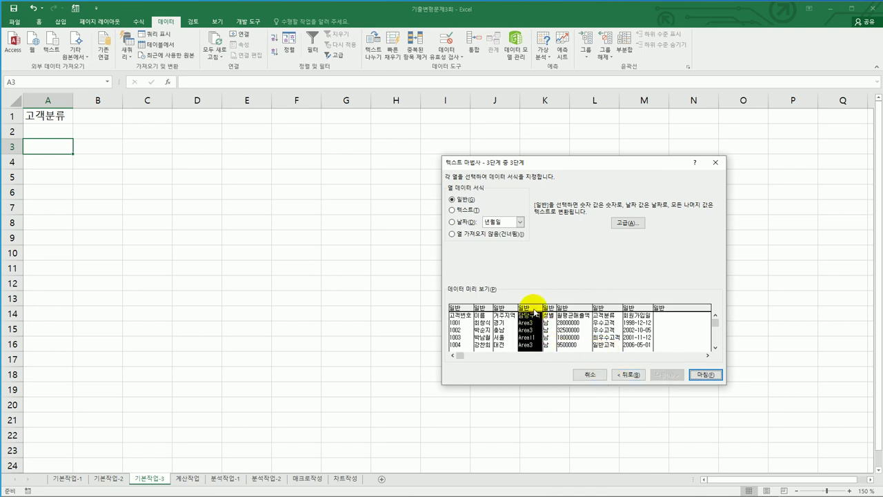
{"action": "left_click", "coordinate": [486, 235]}
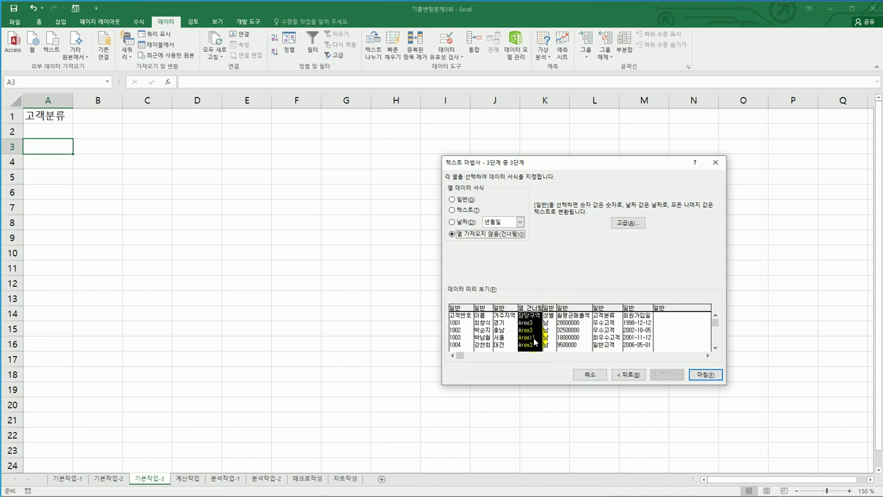
{"action": "left_click", "coordinate": [703, 375]}
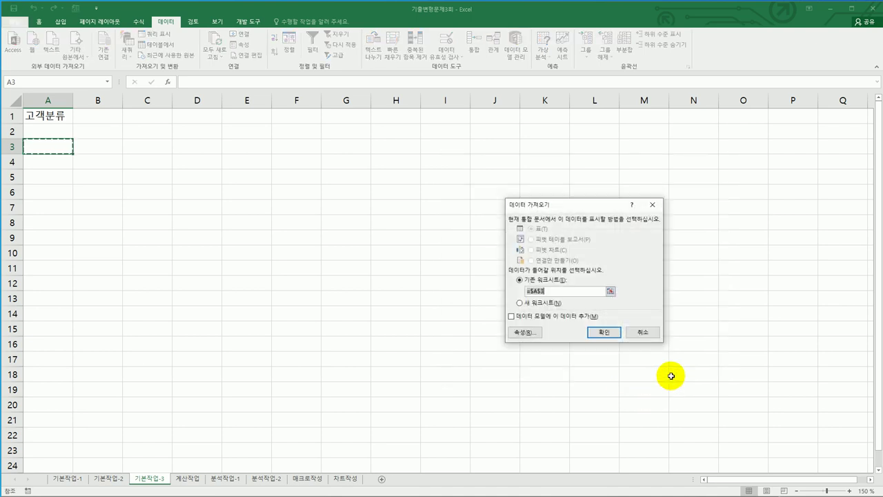
{"action": "left_click", "coordinate": [54, 146]}
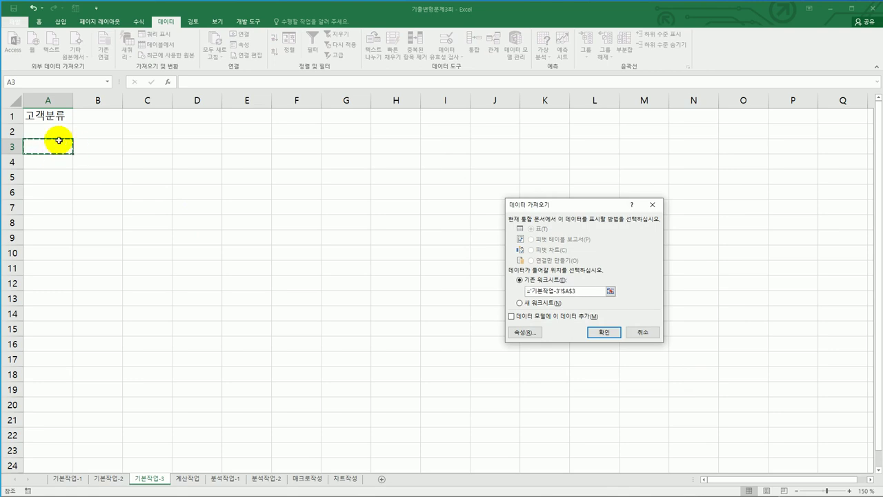
{"action": "left_click", "coordinate": [597, 335]}
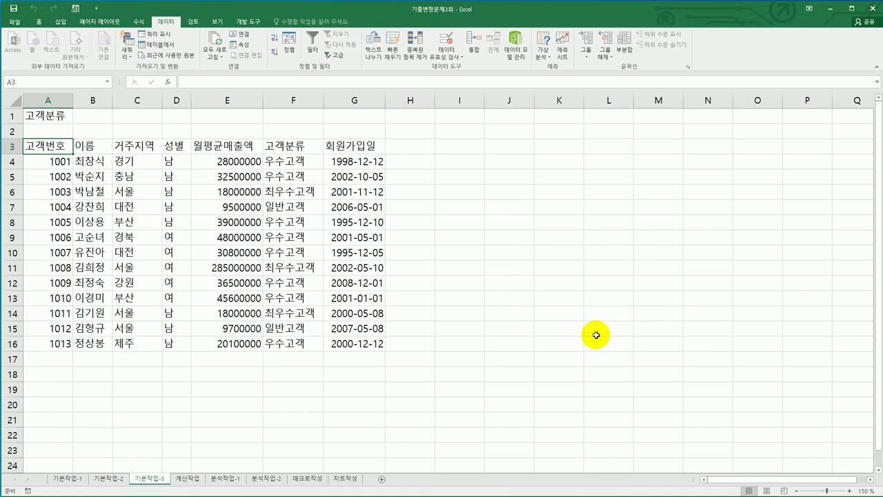
- On sheet 계산작업, begin a RANK.EQ formula in cell C3 of the 수상명 column in 표1
{"action": "left_click", "coordinate": [197, 479]}
{"action": "scroll", "coordinate": [511, 383], "scroll_direction": "up", "scroll_amount": 3}
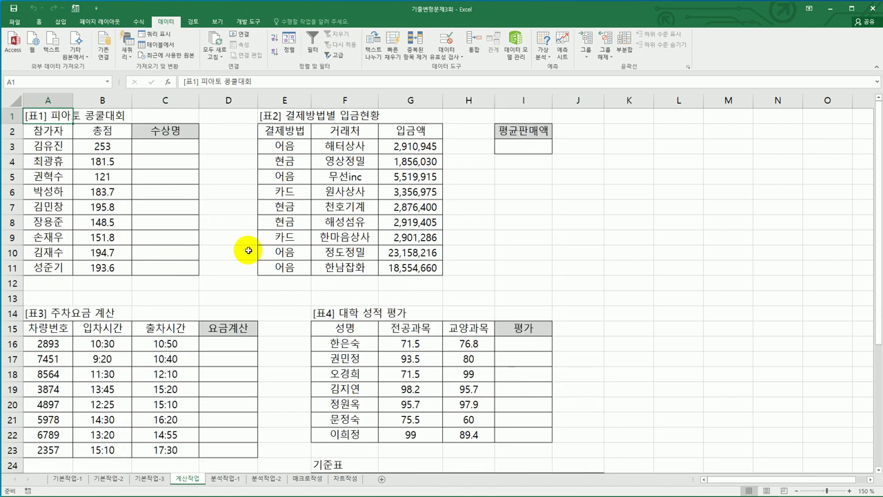
{"action": "left_click", "coordinate": [180, 148]}
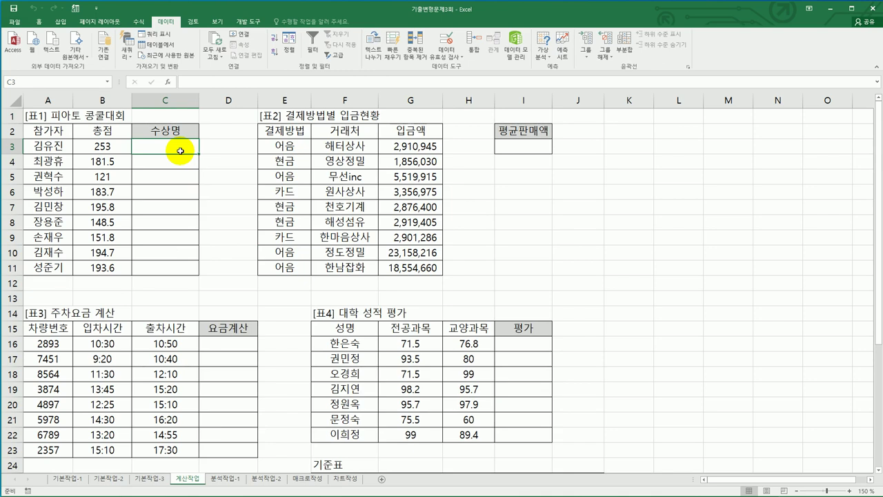
{"action": "type", "text": "="}
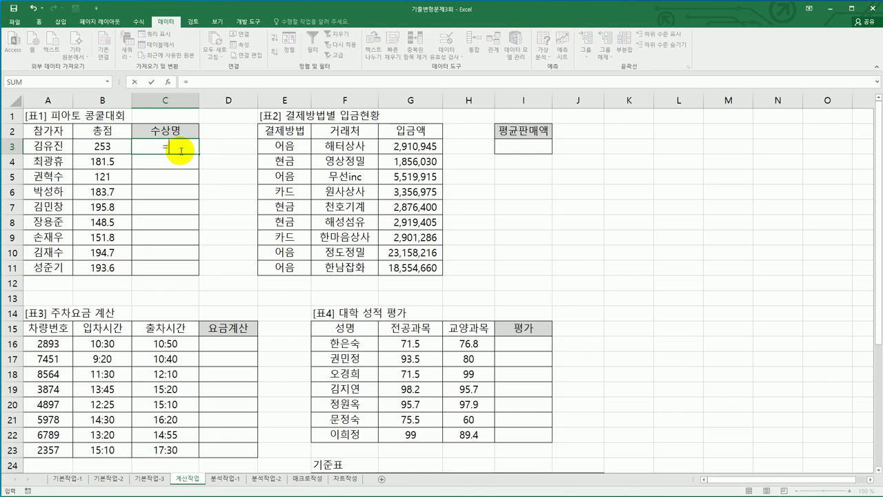
{"action": "type", "text": "ran"}
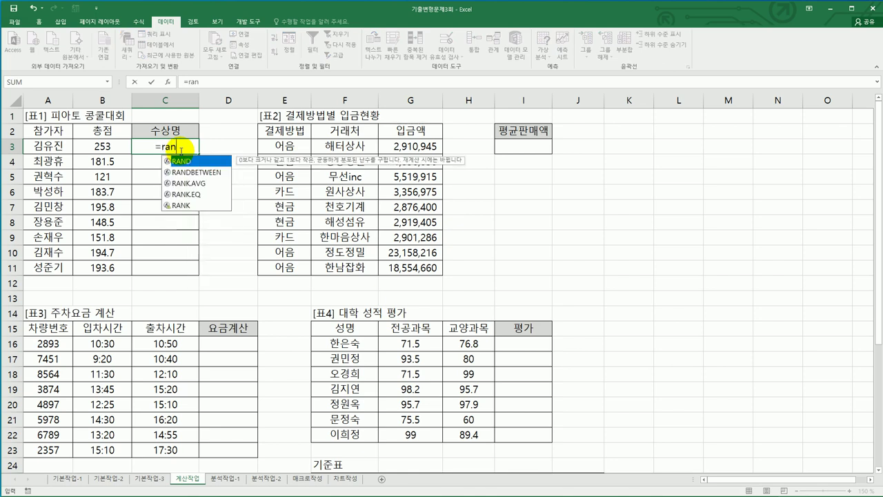
{"action": "key", "text": "Down"}
{"action": "key", "text": "Down"}
{"action": "key", "text": "Down"}
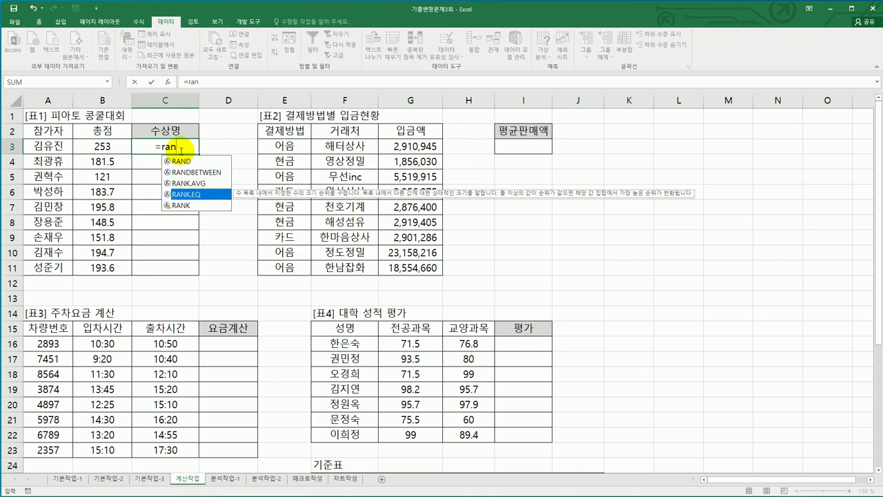
{"action": "double_click", "coordinate": [198, 198]}
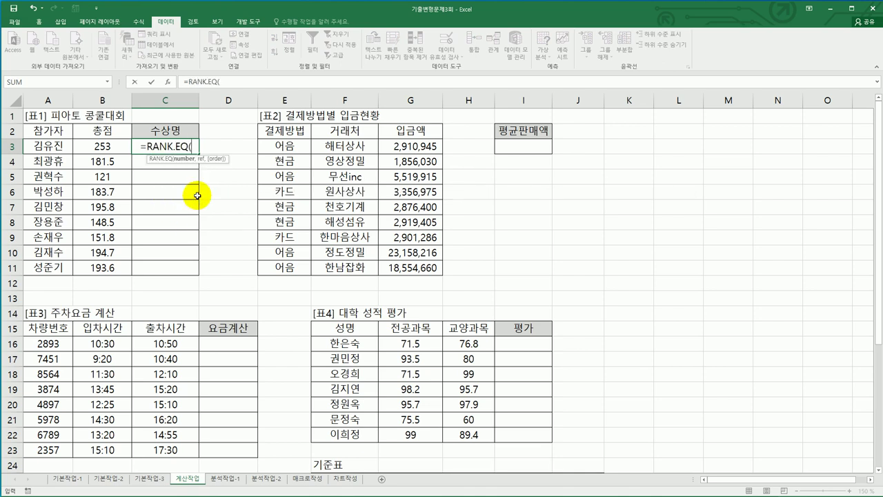
- Complete the C3 formula as =RANK.EQ(B3,$B$3:$B$11,0), ranking the total score in descending order
{"action": "left_click", "coordinate": [101, 146]}
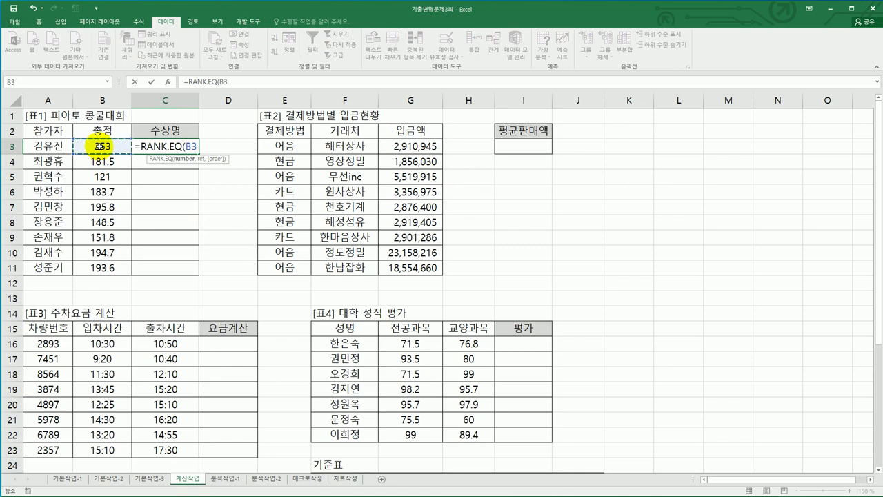
{"action": "type", "text": ","}
{"action": "left_click_drag", "start_coordinate": [101, 146], "coordinate": [102, 267]}
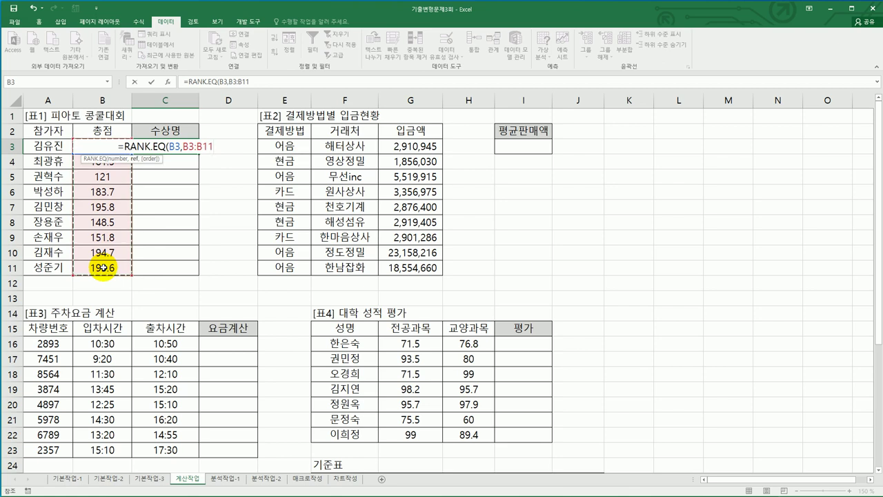
{"action": "key", "text": "F4"}
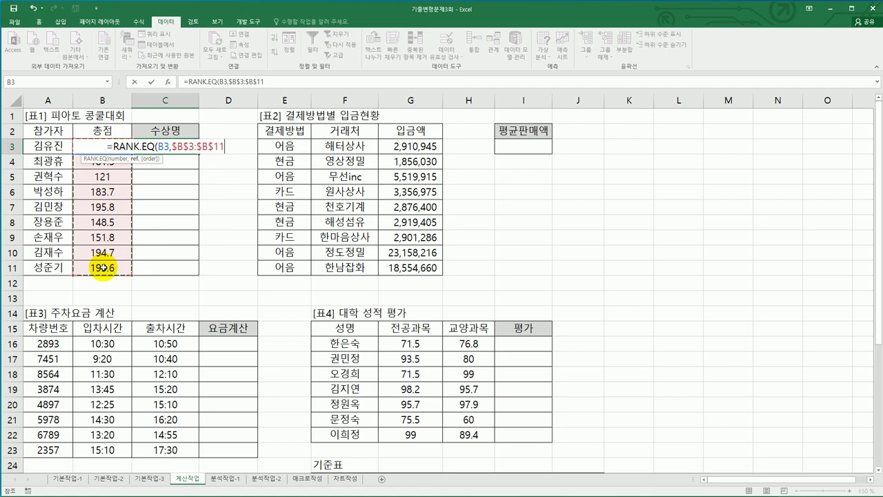
{"action": "type", "text": ","}
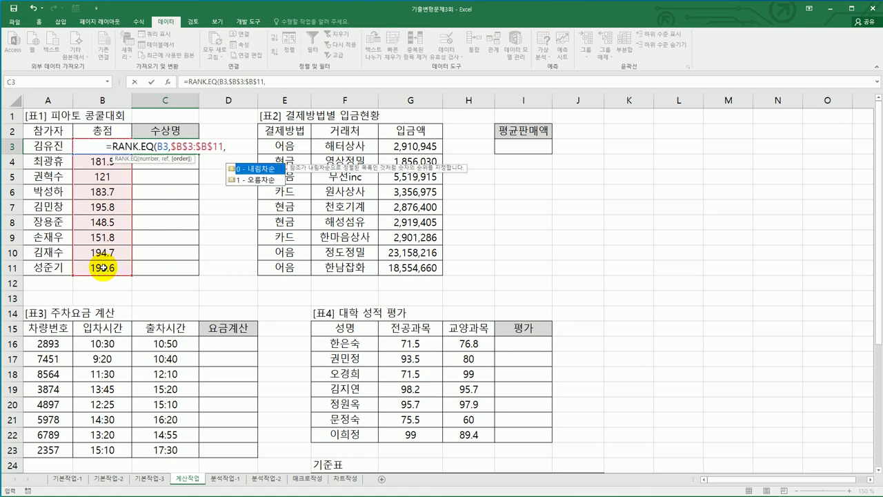
{"action": "double_click", "coordinate": [245, 170]}
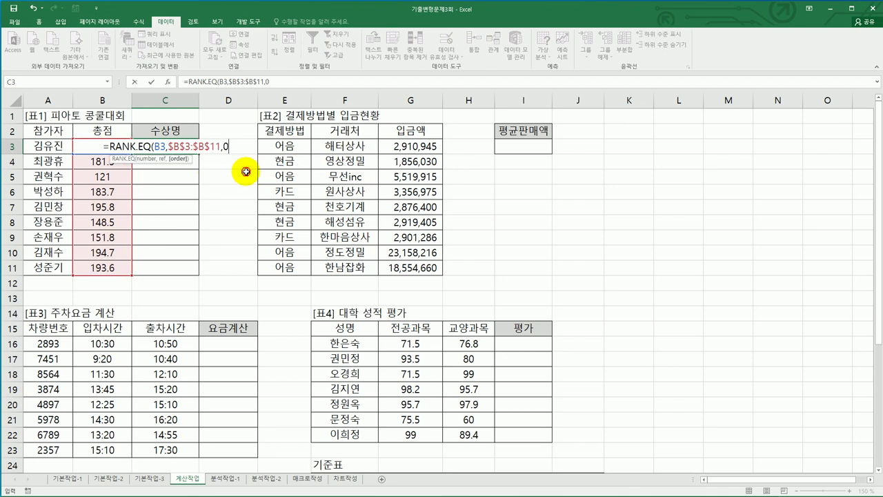
{"action": "type", "text": ")"}
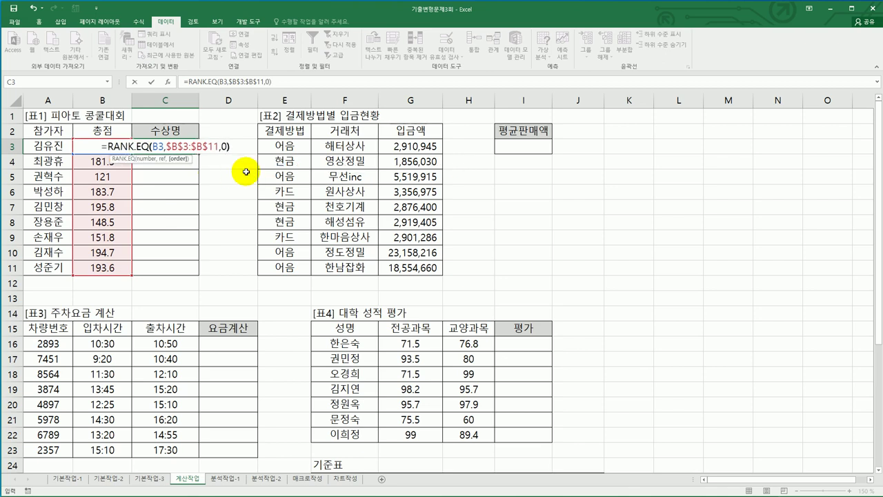
{"action": "key", "text": "ctrl+Return"}
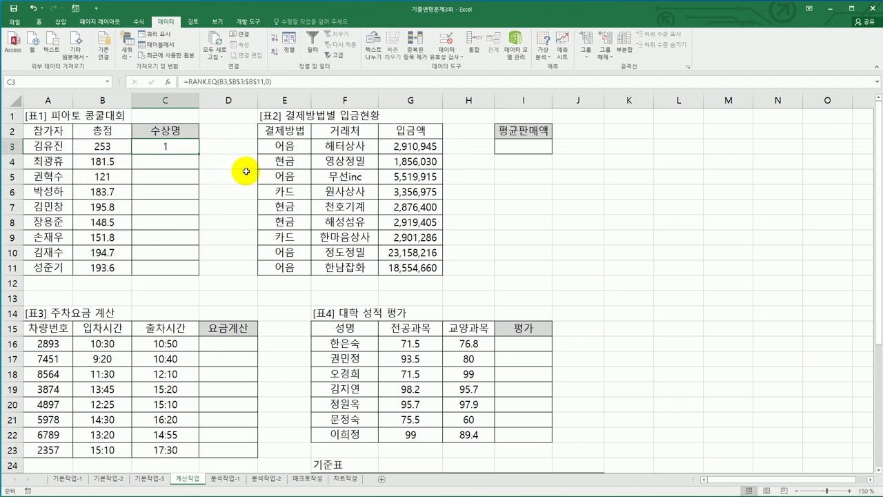
- Fill C3's rank formula down to C11, and wrap the C3 formula in an IF that returns "대상" for rank 1
{"action": "left_click_drag", "start_coordinate": [199, 155], "coordinate": [200, 279]}
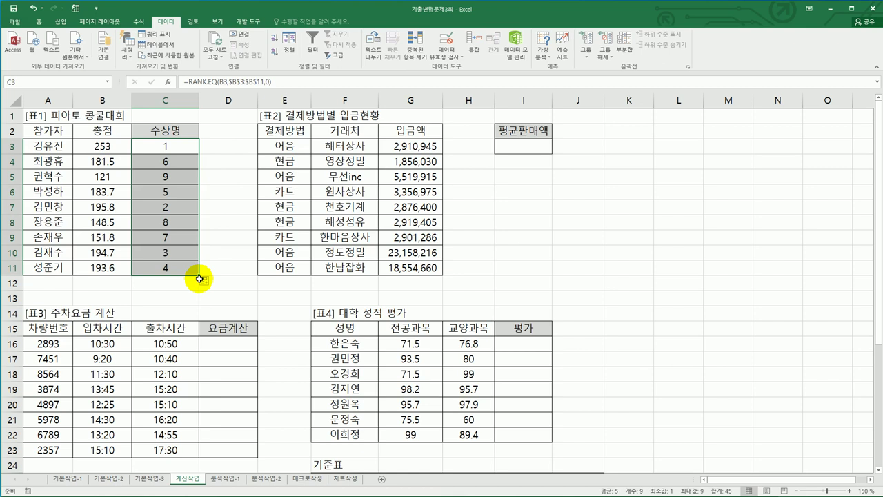
{"action": "left_click", "coordinate": [173, 145]}
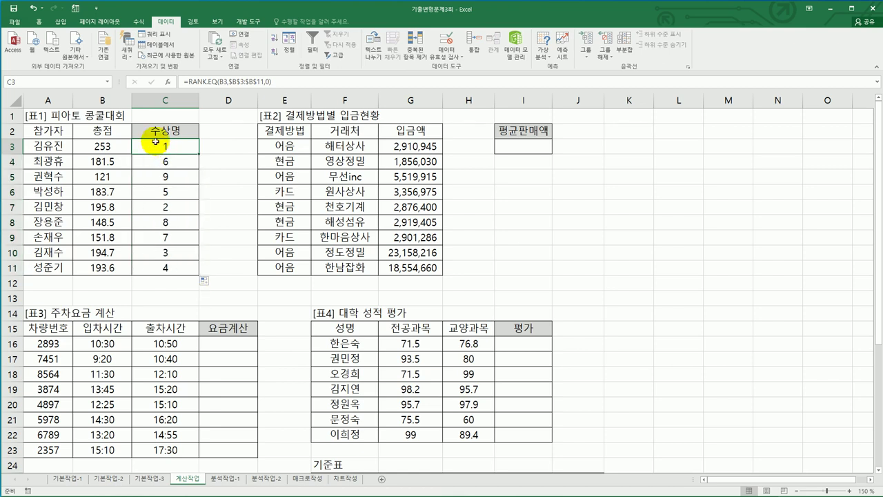
{"action": "double_click", "coordinate": [154, 145]}
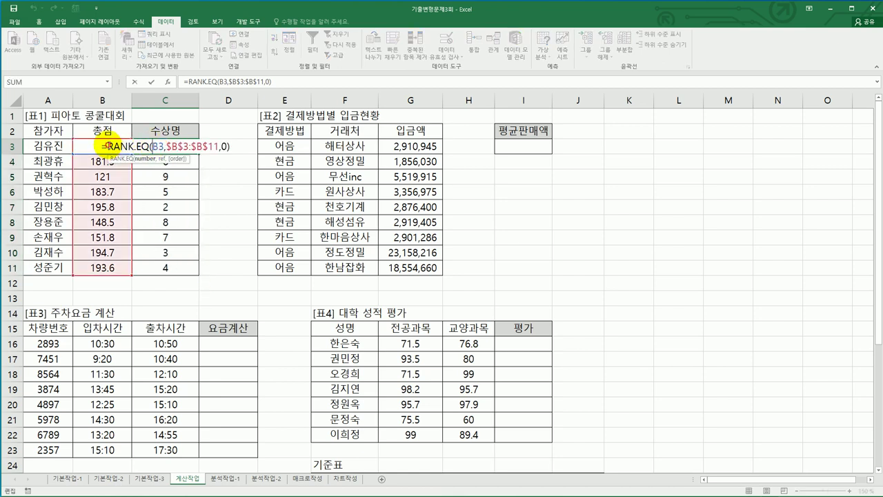
{"action": "type", "text": "if"}
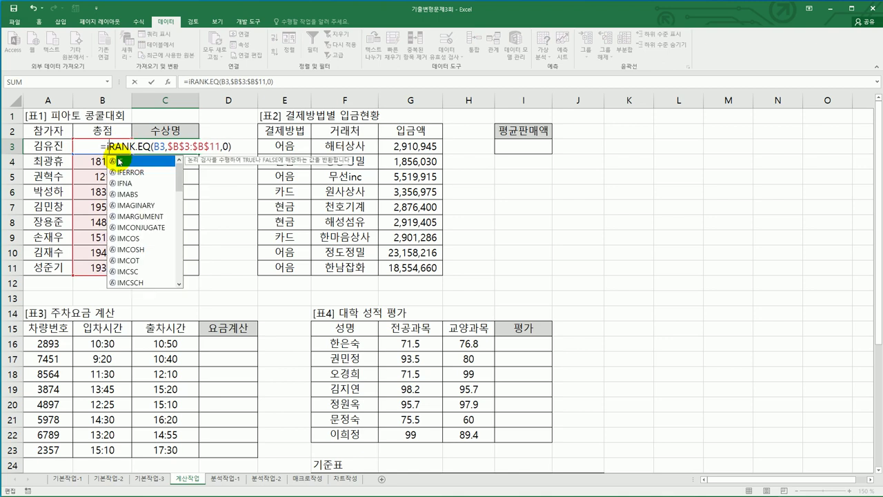
{"action": "double_click", "coordinate": [117, 161]}
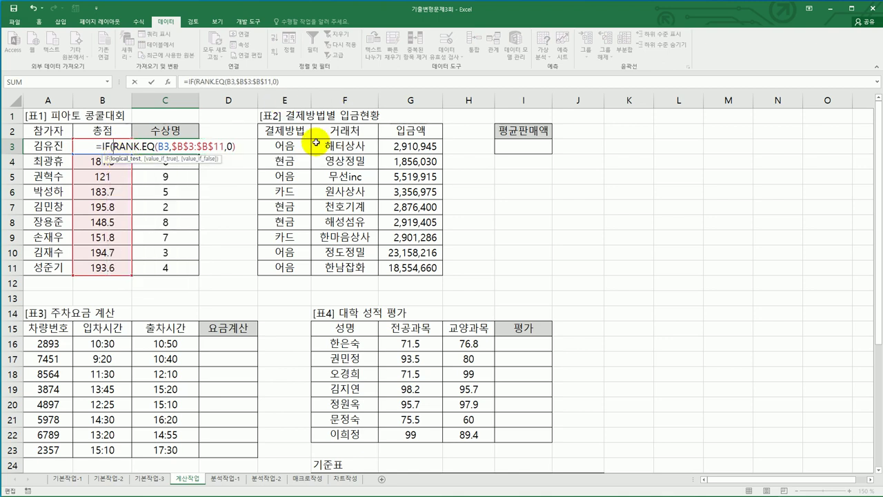
{"action": "left_click", "coordinate": [294, 82]}
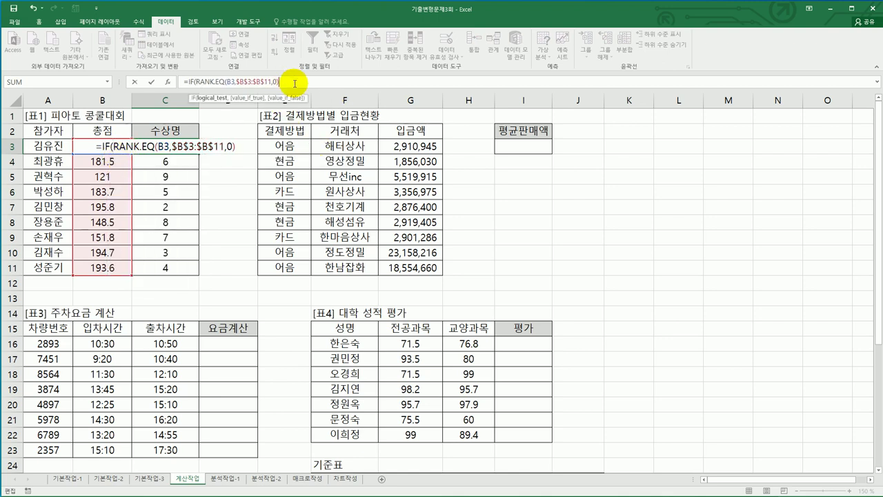
{"action": "type", "text": "="}
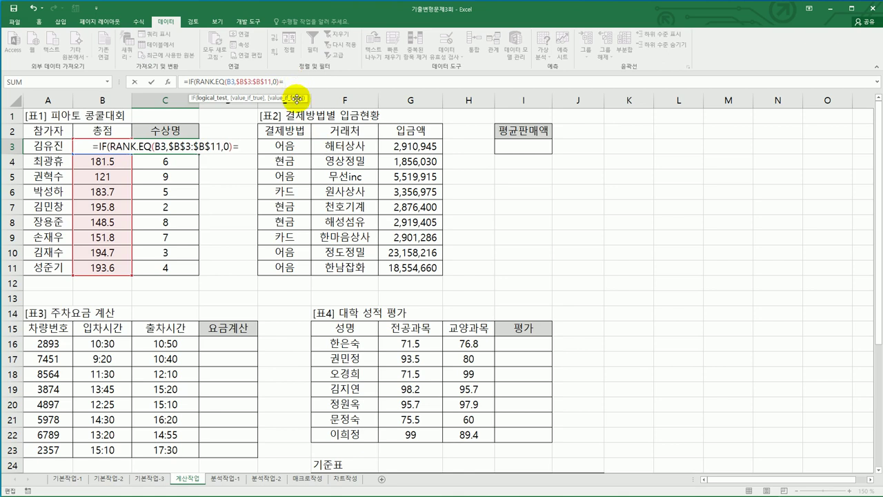
{"action": "type", "text": "1,"}
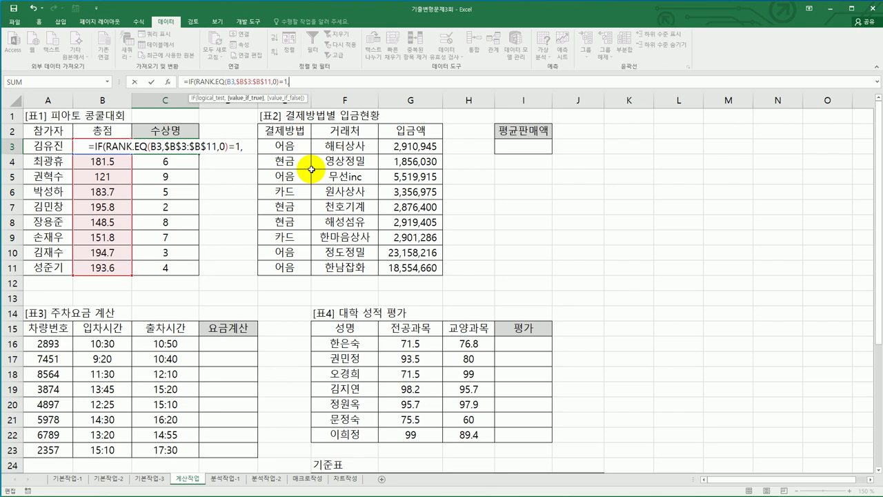
{"action": "type", "text": "\"대상"}
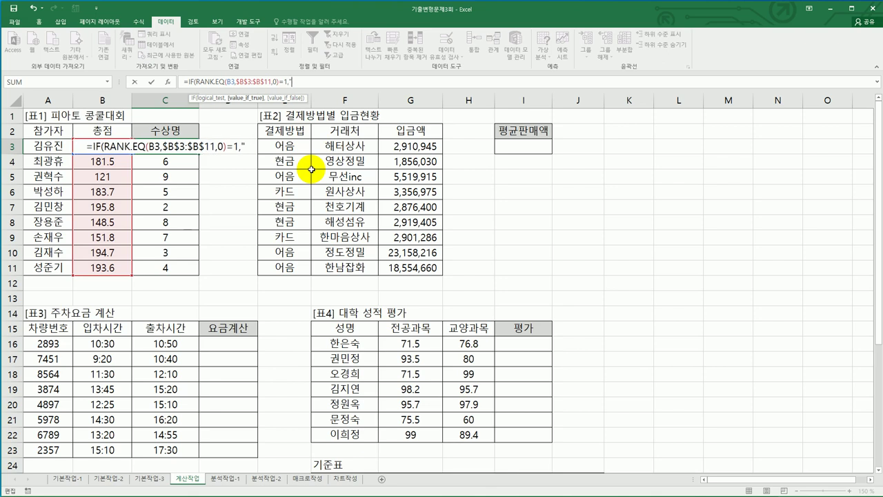
{"action": "type", "text": "\","}
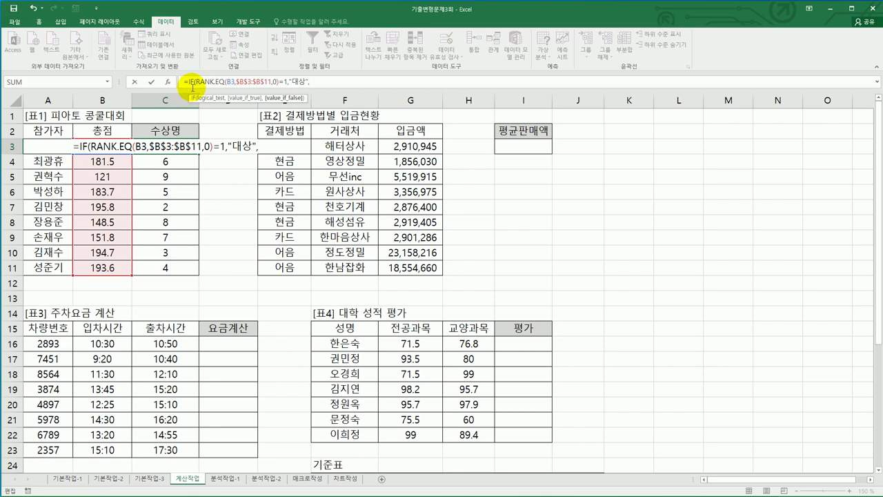
- Nest a copy of the IF clause as the false argument in C3, changed to return "금상" for ranks up to 3
{"action": "left_click_drag", "start_coordinate": [191, 83], "coordinate": [325, 84]}
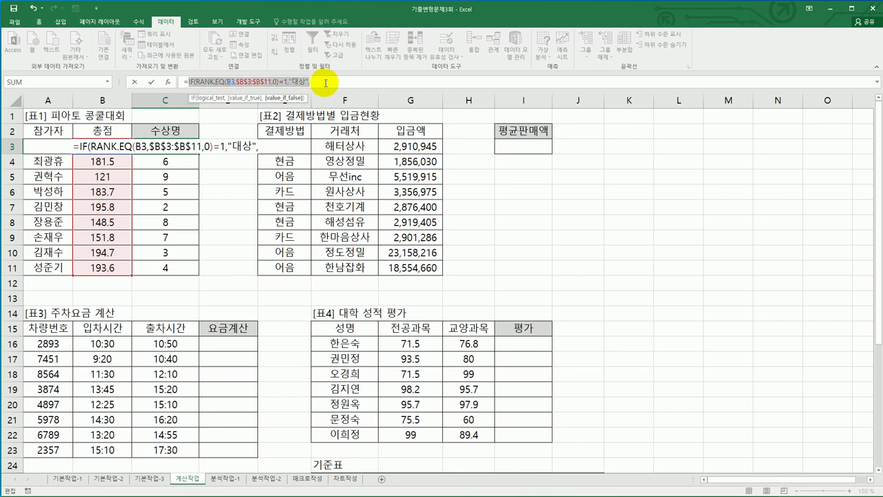
{"action": "key", "text": "ctrl+c"}
{"action": "left_click", "coordinate": [325, 84]}
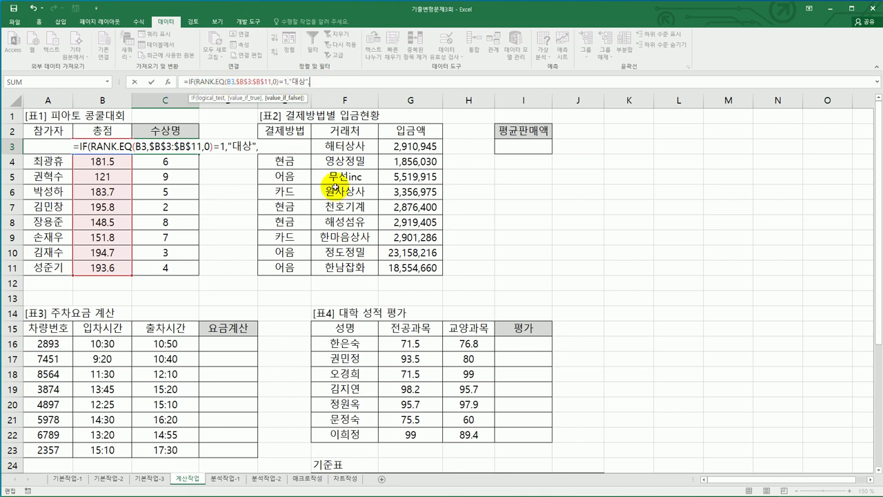
{"action": "key", "text": "ctrl+v"}
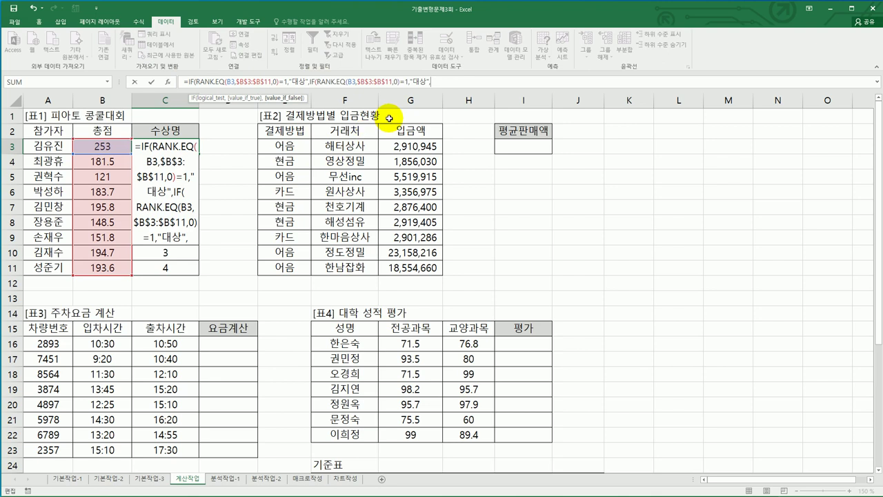
{"action": "left_click", "coordinate": [405, 82]}
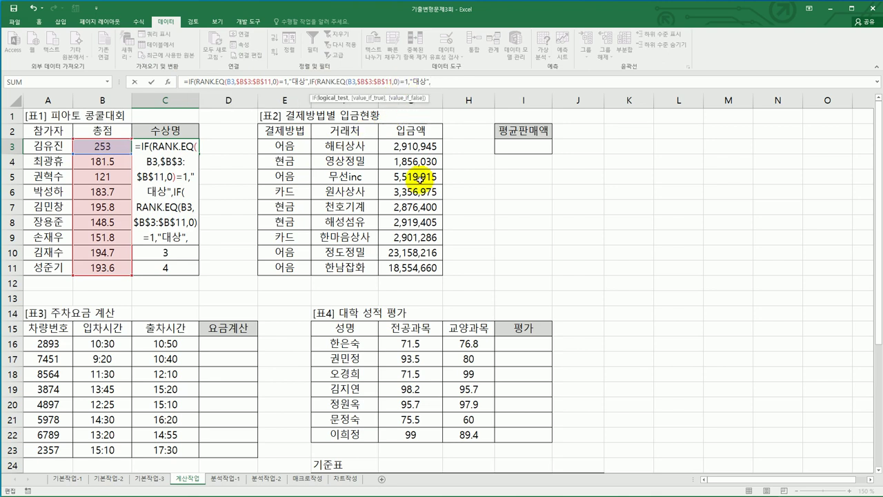
{"action": "type", "text": "<="}
{"action": "key", "text": "Delete"}
{"action": "type", "text": "3"}
{"action": "key", "text": "Right"}
{"action": "key", "text": "Delete"}
{"action": "key", "text": "Delete"}
{"action": "type", "text": "금상"}
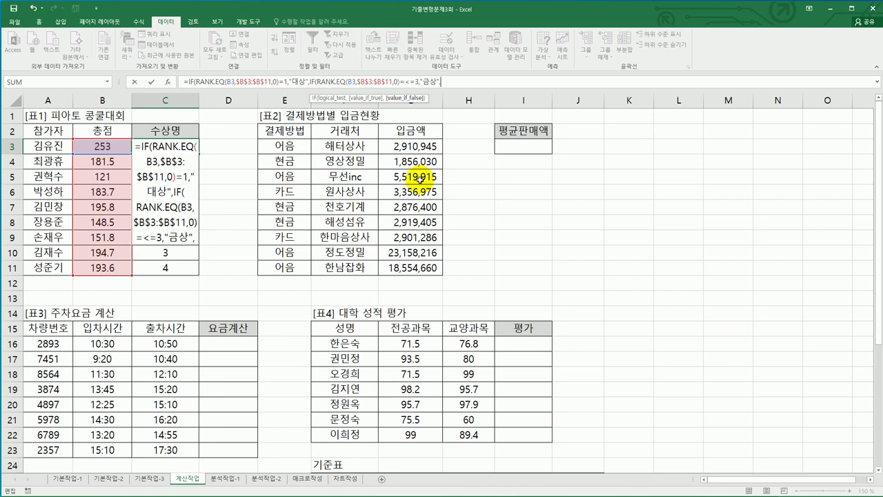
- Nest another copy of the IF clause in C3, testing rank <=6 for "동상" and otherwise returning an empty string ""
{"action": "key", "text": "ctrl+v"}
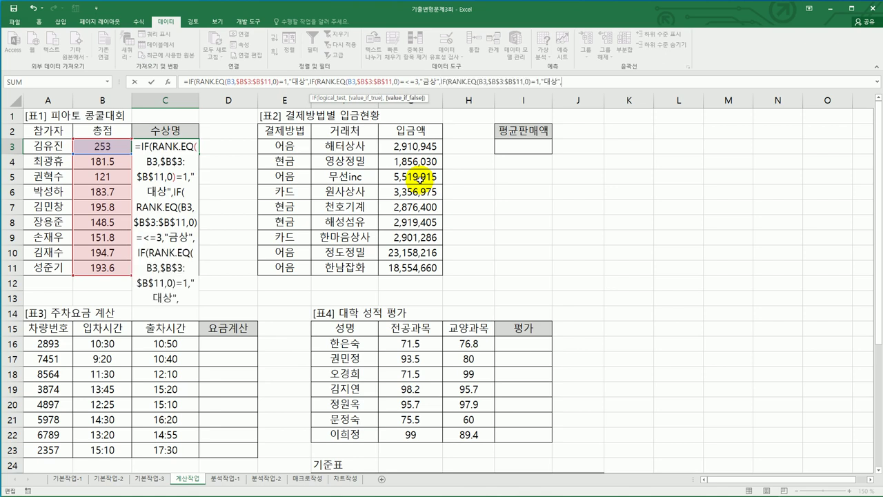
{"action": "left_click", "coordinate": [530, 82]}
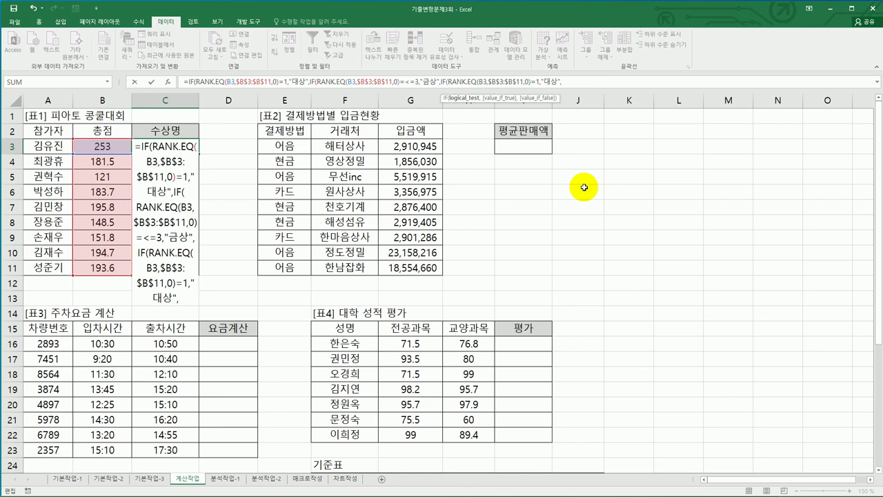
{"action": "key", "text": "Delete"}
{"action": "type", "text": "<=6"}
{"action": "key", "text": "Delete"}
{"action": "key", "text": "Right"}
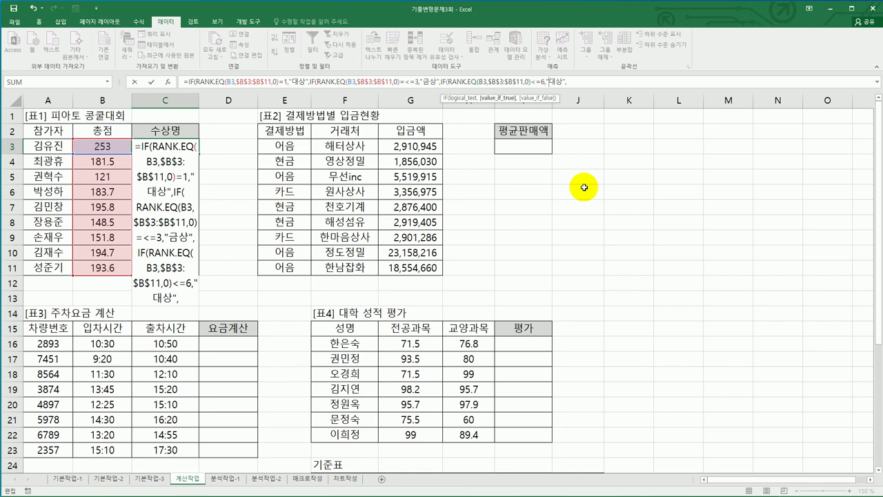
{"action": "key", "text": "Right"}
{"action": "key", "text": "shift+Right"}
{"action": "type", "text": "동"}
{"action": "key", "text": "Right"}
{"action": "key", "text": "Right"}
{"action": "key", "text": "Right"}
{"action": "type", "text": "\"\""}
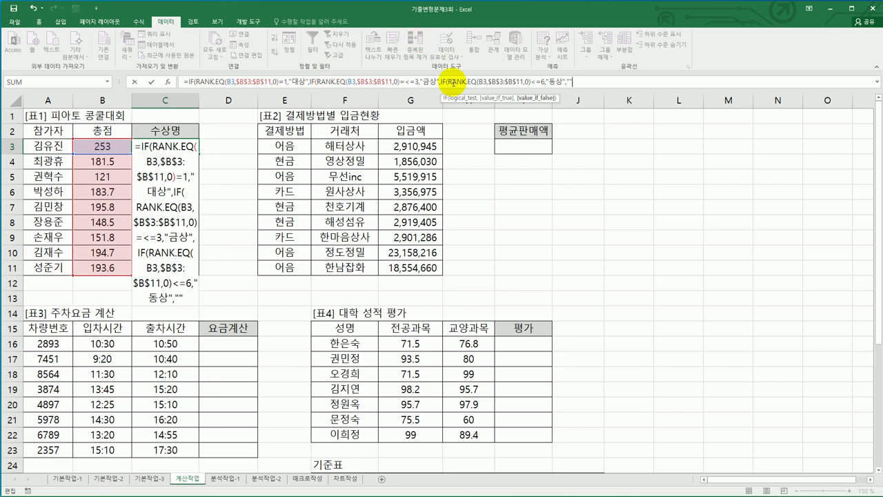
- Close the three nested IFs in C3, enter the formula and accept the suggested correction of its comparison operator to <=3
{"action": "type", "text": ")))"}
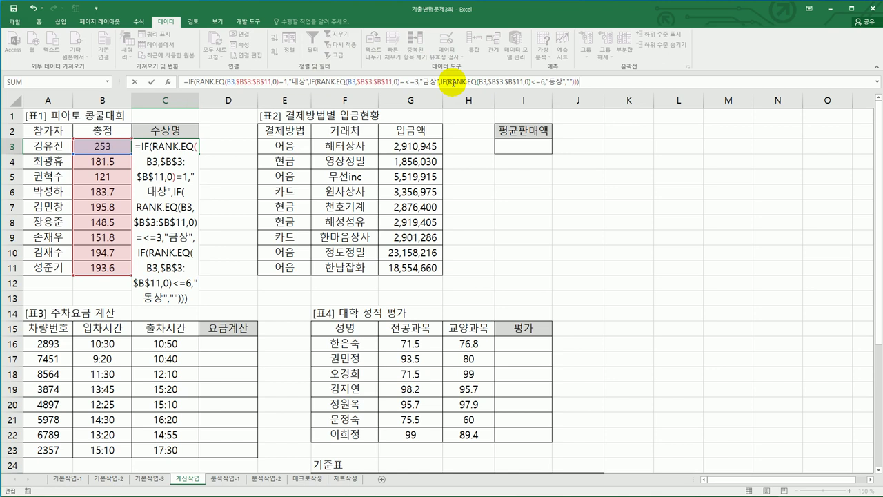
{"action": "key", "text": "Return"}
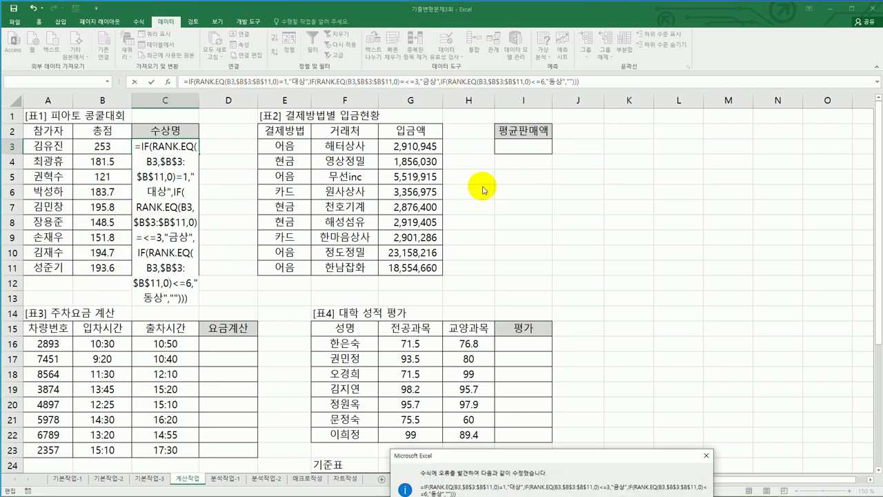
{"action": "left_click_drag", "start_coordinate": [531, 452], "coordinate": [531, 295]}
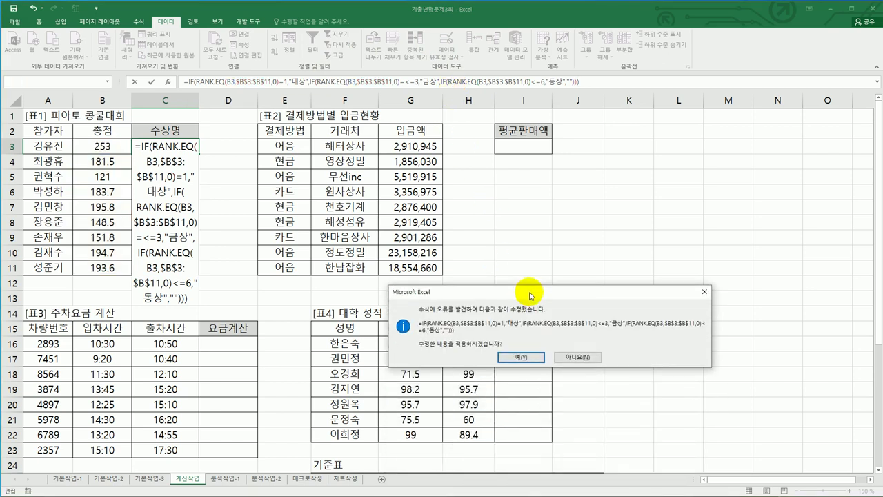
{"action": "left_click", "coordinate": [521, 357]}
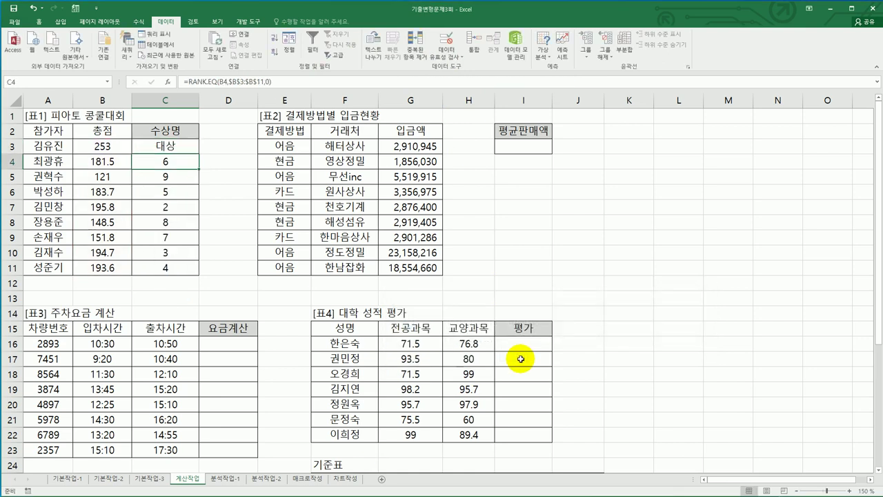
- Fill the completed 수상명 formula from C3 down to C11
{"action": "left_click", "coordinate": [184, 143]}
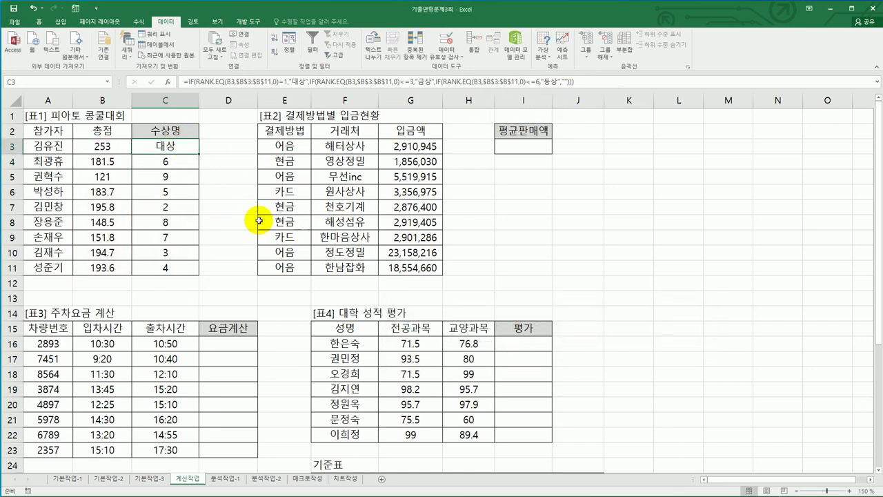
{"action": "left_click_drag", "start_coordinate": [199, 153], "coordinate": [202, 275]}
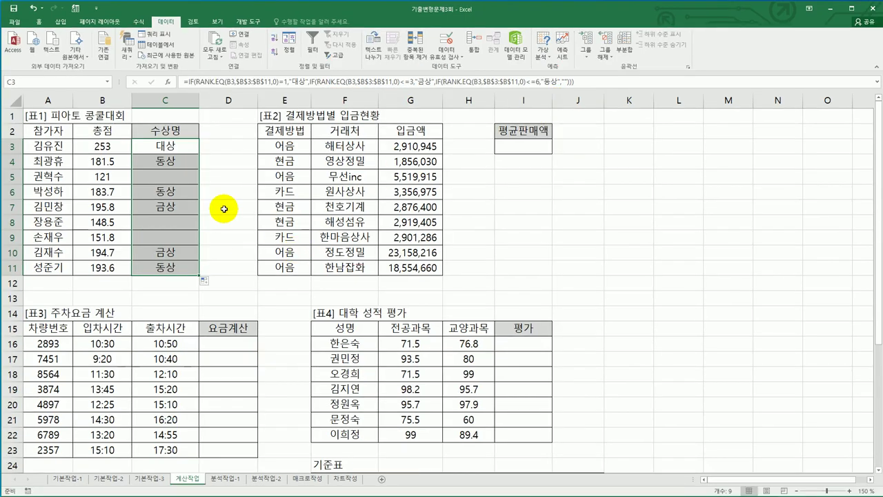
{"action": "left_click", "coordinate": [171, 266]}
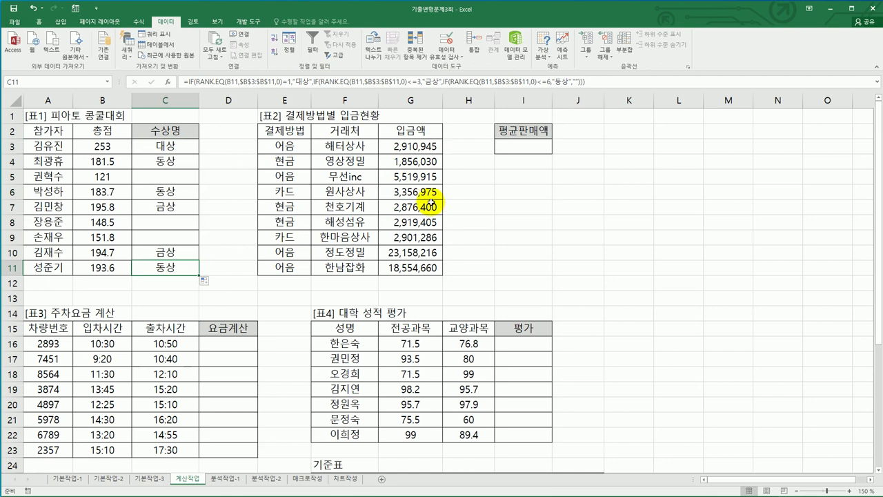
- Copy the 결제방법 header and a 카드 entry from 표2 into H2:H3 as the criteria range
{"action": "left_click", "coordinate": [301, 132]}
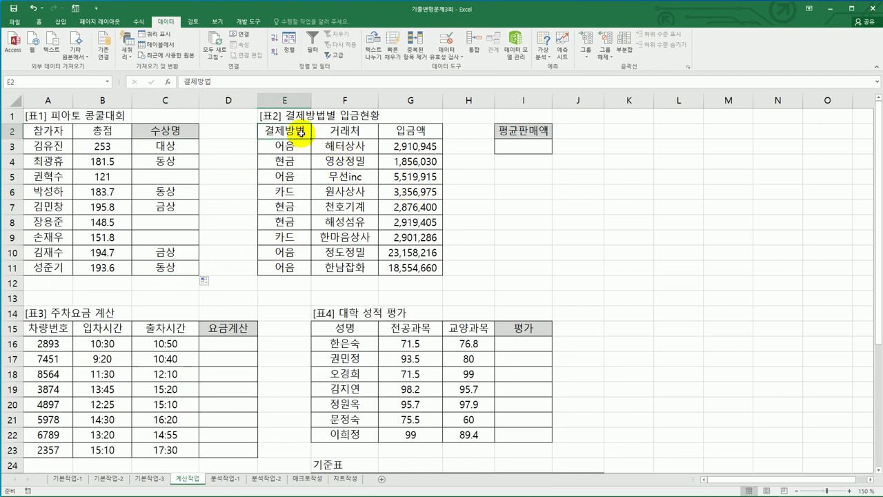
{"action": "left_click_drag", "start_coordinate": [479, 133], "coordinate": [479, 145]}
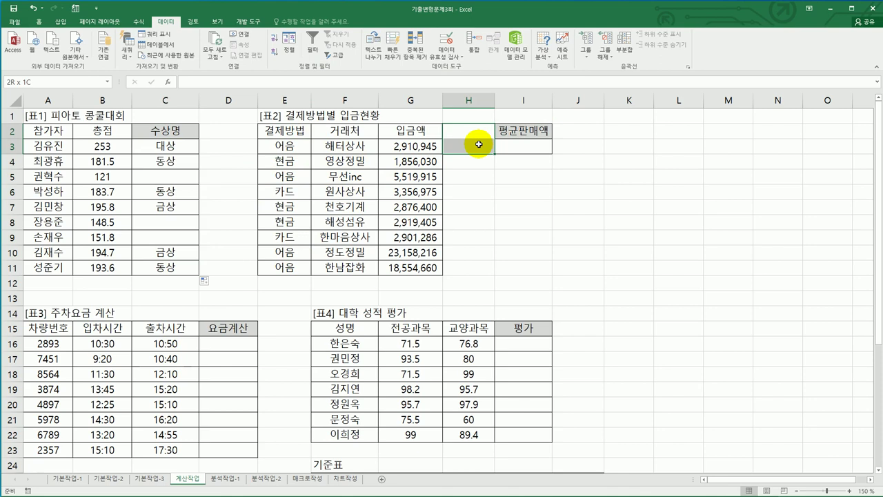
{"action": "left_click", "coordinate": [303, 132]}
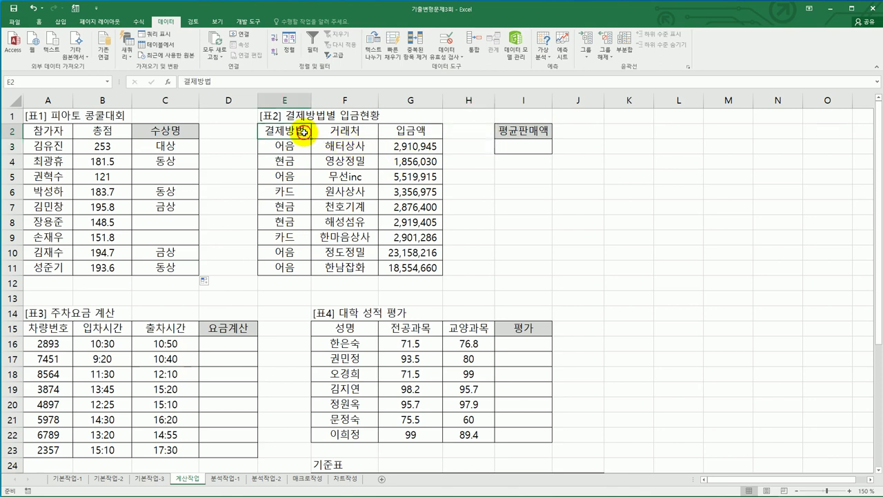
{"action": "left_click", "coordinate": [297, 192], "text": "ctrl"}
{"action": "key", "text": "ctrl+c"}
{"action": "left_click", "coordinate": [473, 137]}
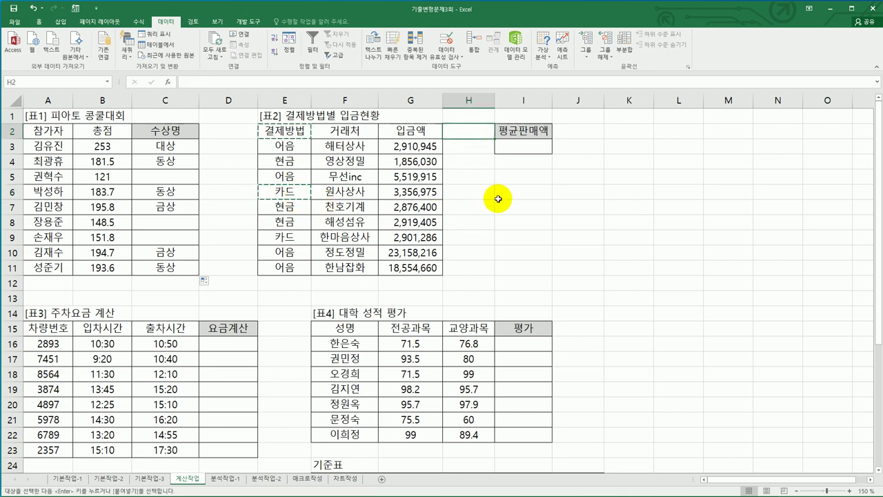
{"action": "key", "text": "ctrl+v"}
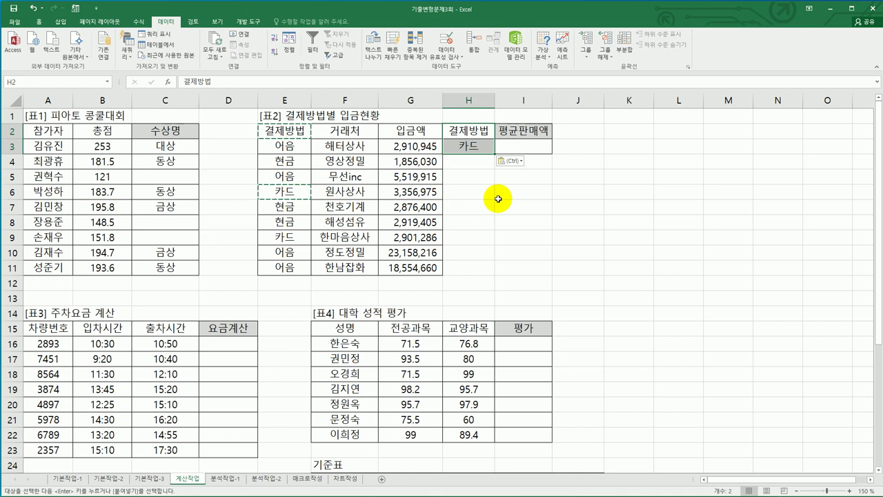
{"action": "key", "text": "Escape"}
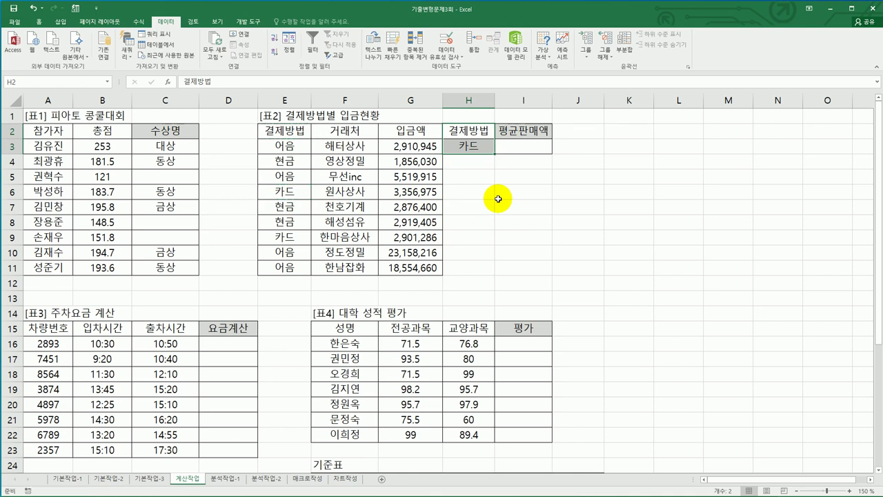
- Enter =DAVERAGE(E2:G11,G2,H2:H3) in I3 to average the 입금액 of the 카드 records in 표2
{"action": "left_click", "coordinate": [516, 153]}
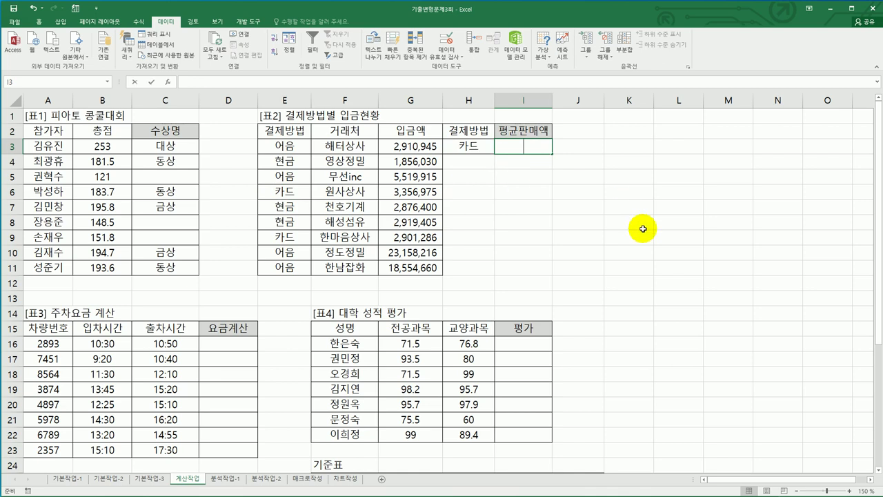
{"action": "type", "text": "=ㅇ"}
{"action": "key", "text": "BackSpace"}
{"action": "type", "text": "da"}
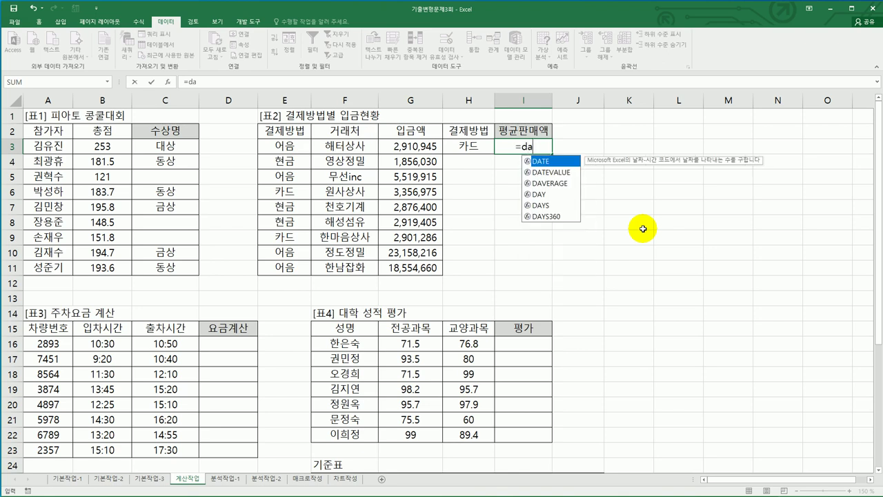
{"action": "double_click", "coordinate": [564, 183]}
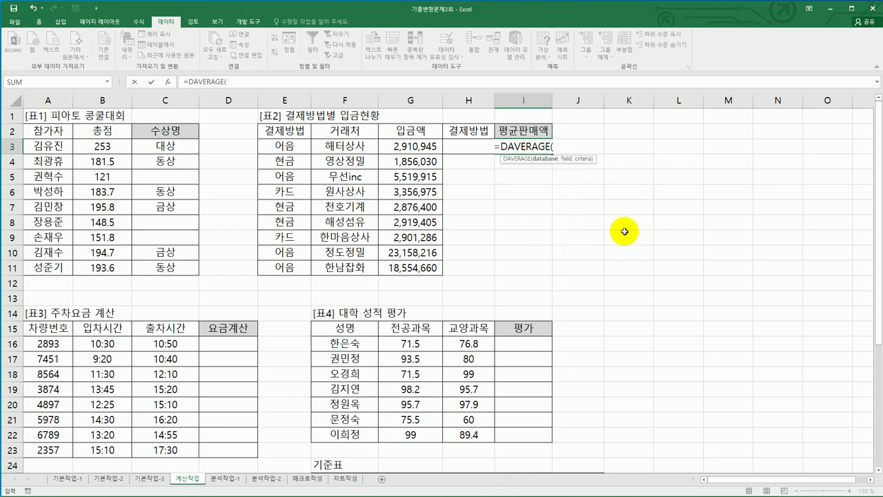
{"action": "left_click_drag", "start_coordinate": [302, 133], "coordinate": [409, 271]}
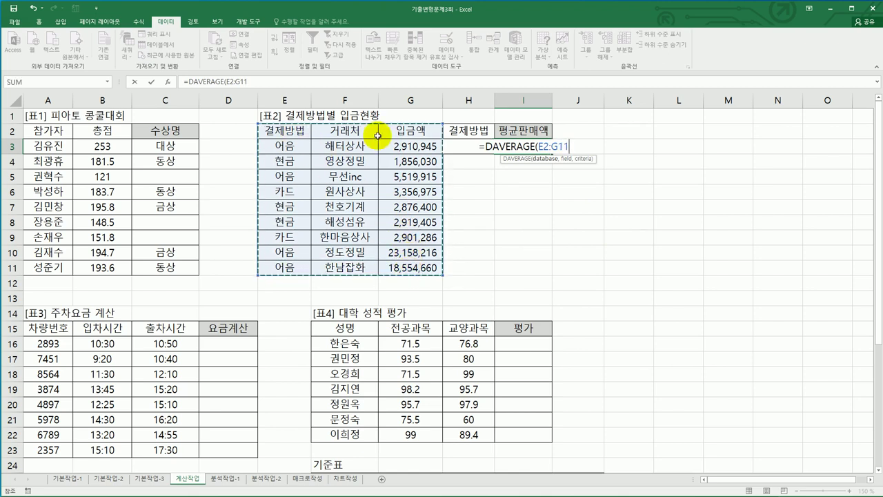
{"action": "type", "text": ","}
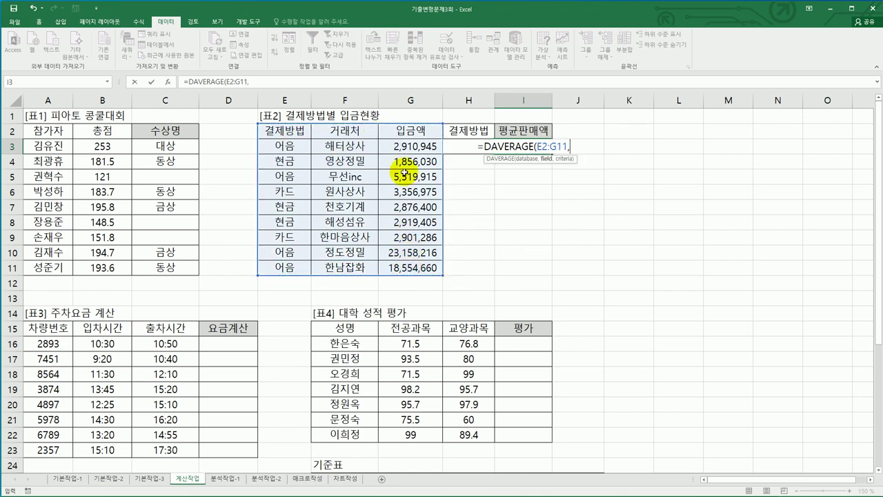
{"action": "left_click", "coordinate": [418, 130]}
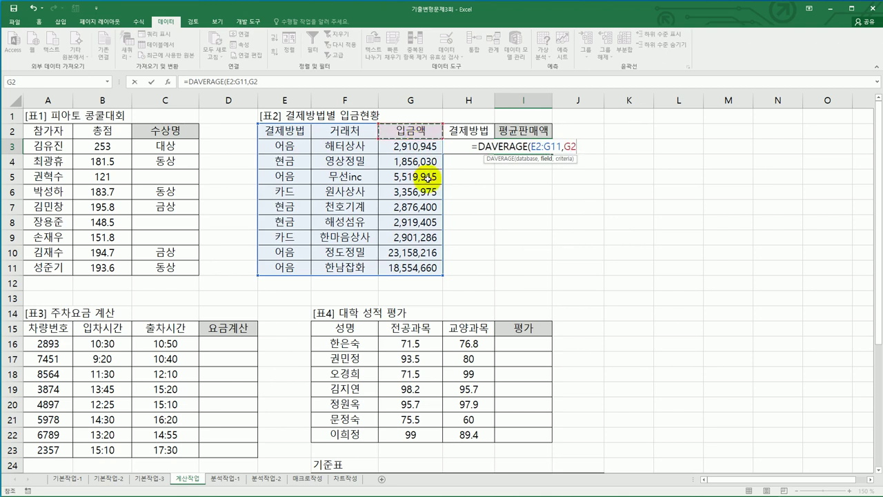
{"action": "type", "text": ","}
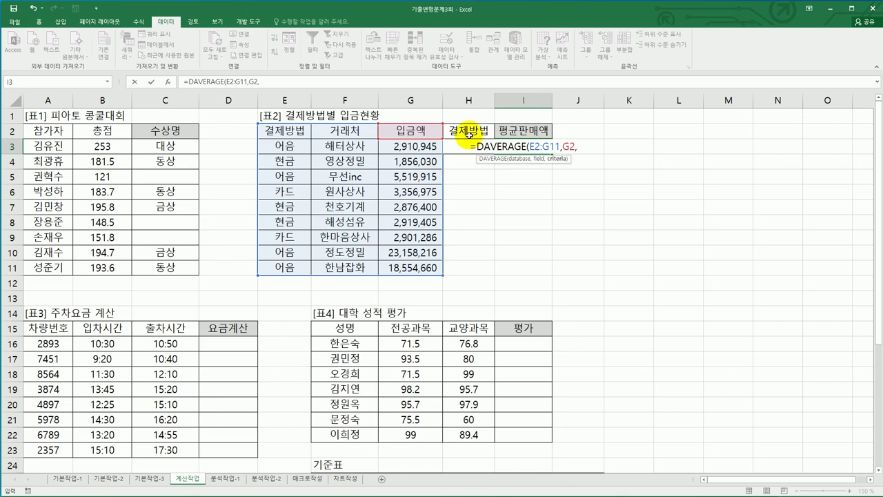
{"action": "left_click_drag", "start_coordinate": [466, 129], "coordinate": [466, 147]}
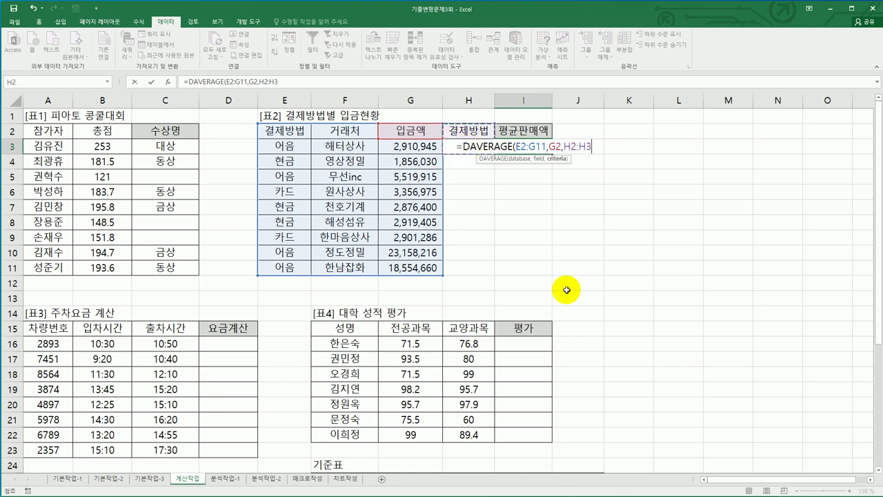
{"action": "type", "text": ")"}
{"action": "key", "text": "Return"}
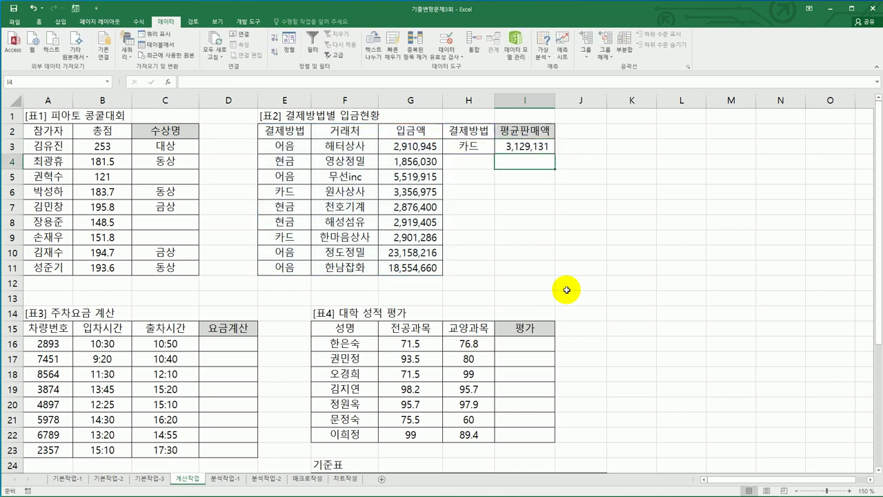
- Wrap the DAVERAGE formula in I3 in ROUNDUP with -3 as the number of digits
{"action": "left_click", "coordinate": [537, 148]}
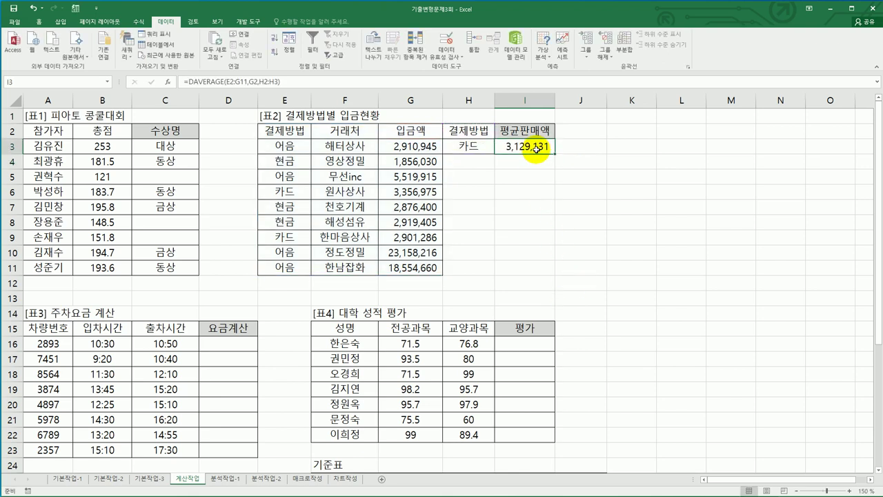
{"action": "double_click", "coordinate": [506, 147]}
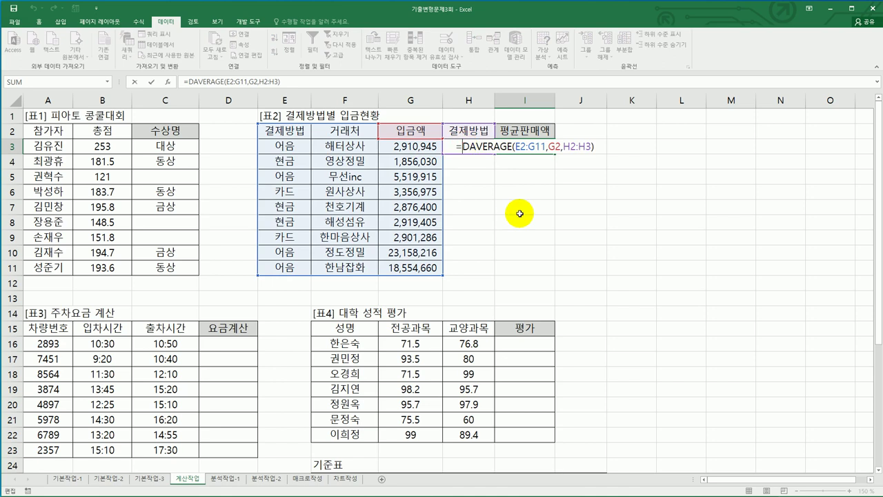
{"action": "type", "text": "r"}
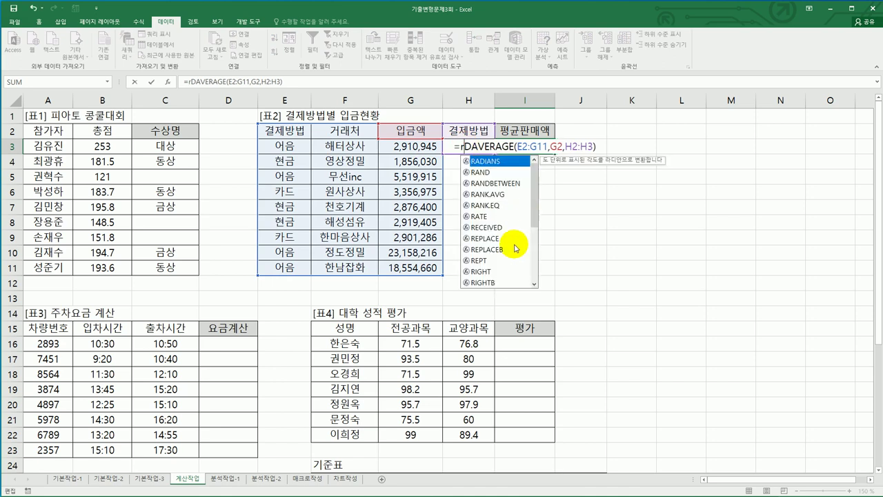
{"action": "type", "text": "o"}
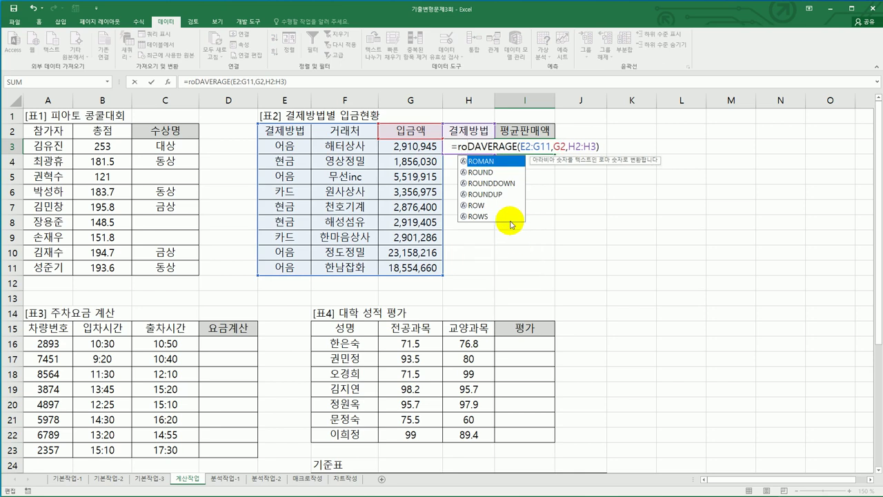
{"action": "left_click", "coordinate": [499, 196]}
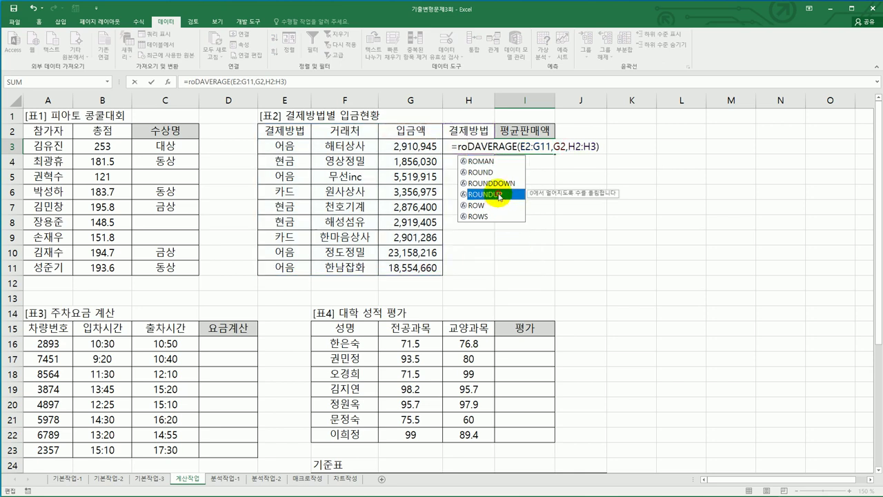
{"action": "double_click", "coordinate": [498, 196]}
{"action": "left_click", "coordinate": [625, 147]}
{"action": "type", "text": ","}
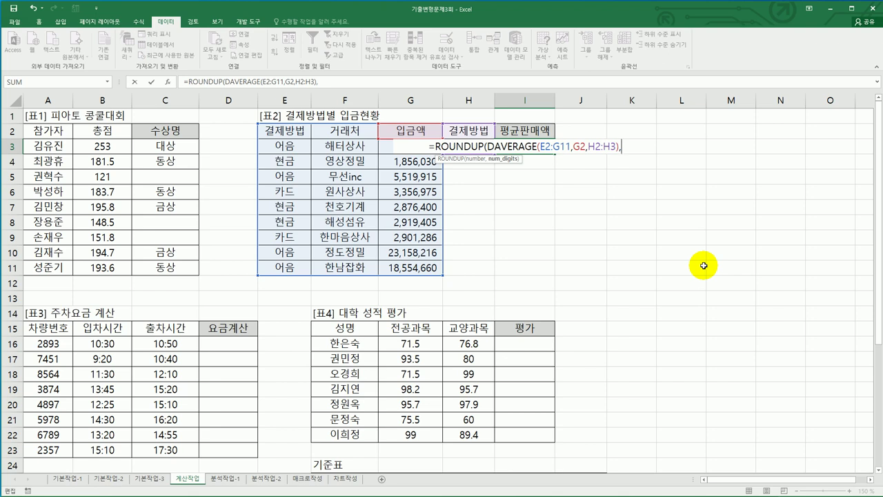
{"action": "type", "text": "-"}
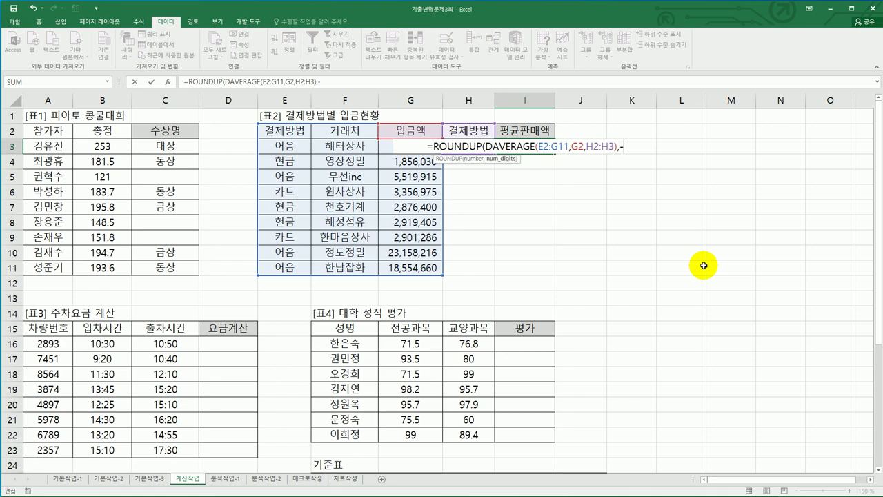
{"action": "type", "text": "3"}
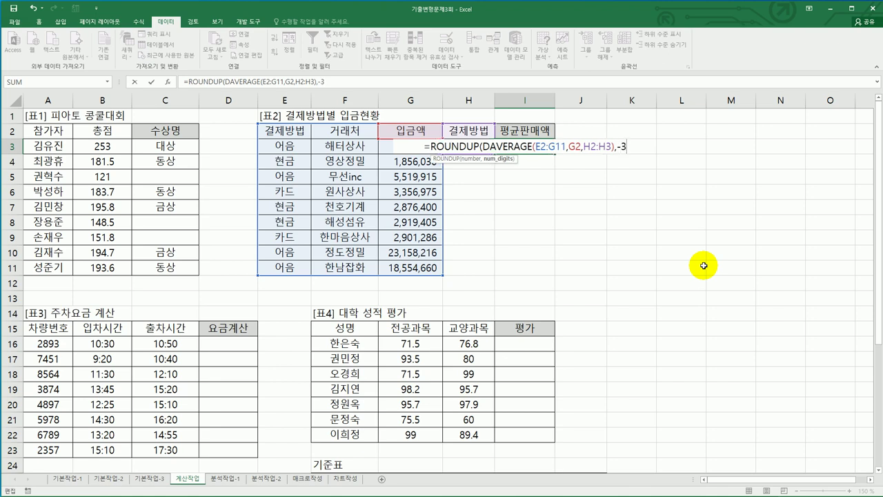
{"action": "type", "text": ")"}
{"action": "key", "text": "Return"}
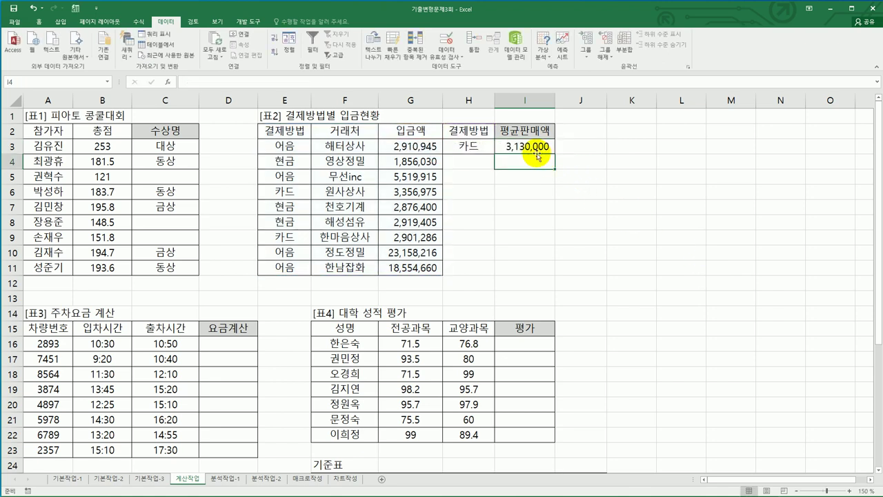
- Strip ROUNDUP and its -3 argument from the I3 formula to show the unrounded average, and undo that removal
{"action": "key", "text": "Up"}
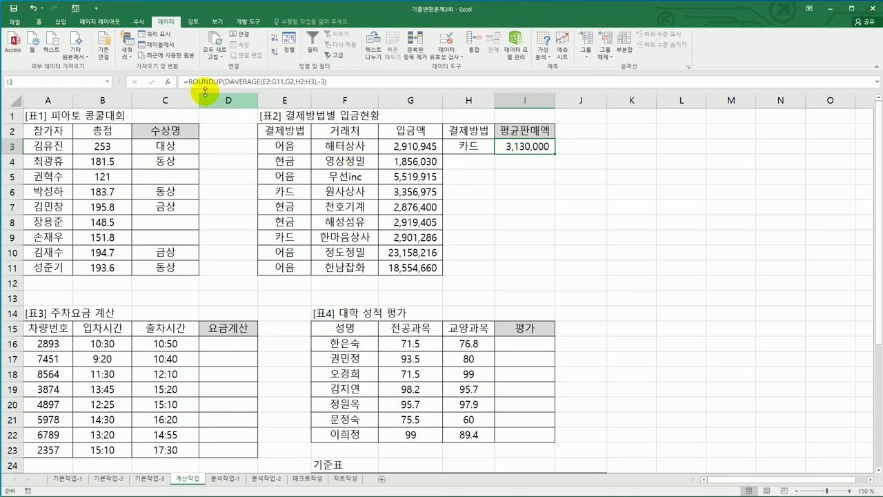
{"action": "left_click_drag", "start_coordinate": [188, 81], "coordinate": [224, 81]}
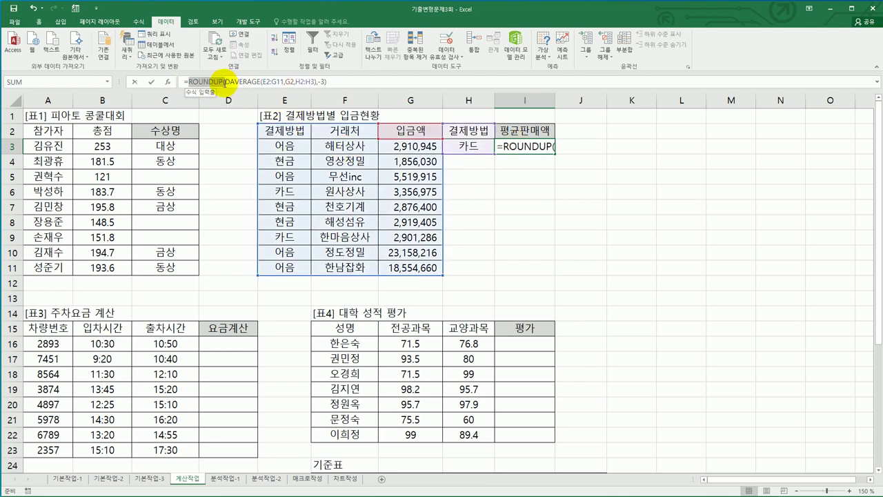
{"action": "key", "text": "Delete"}
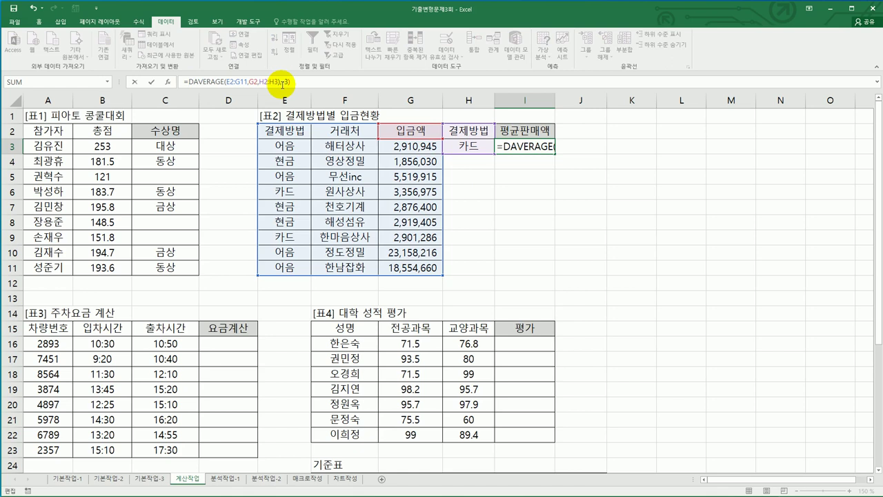
{"action": "left_click", "coordinate": [279, 81]}
{"action": "left_click_drag", "start_coordinate": [280, 81], "coordinate": [320, 81]}
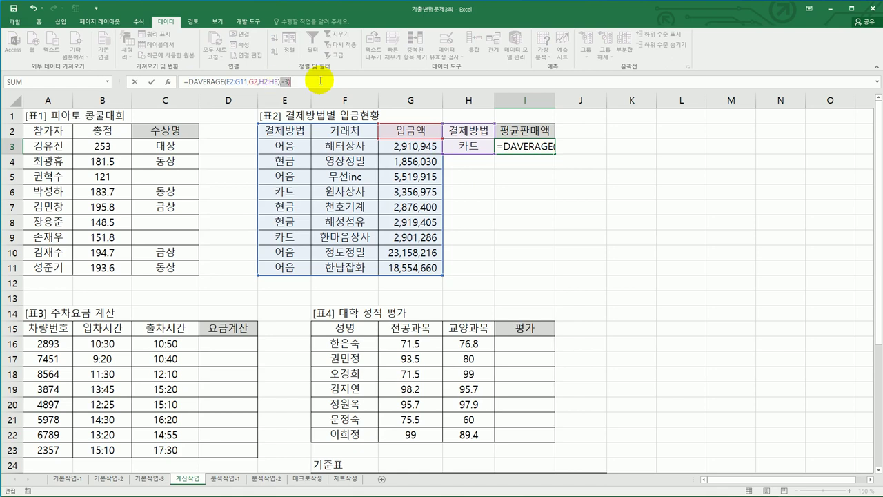
{"action": "key", "text": "Delete"}
{"action": "key", "text": "Return"}
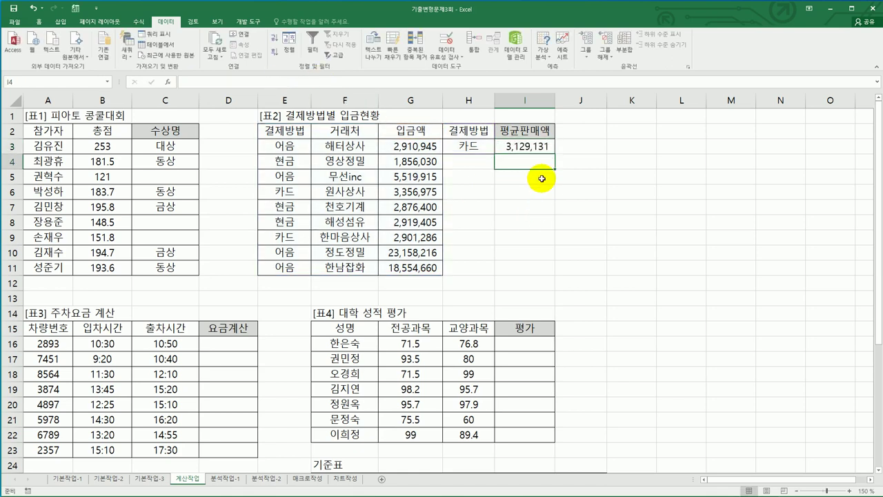
{"action": "left_click", "coordinate": [531, 147]}
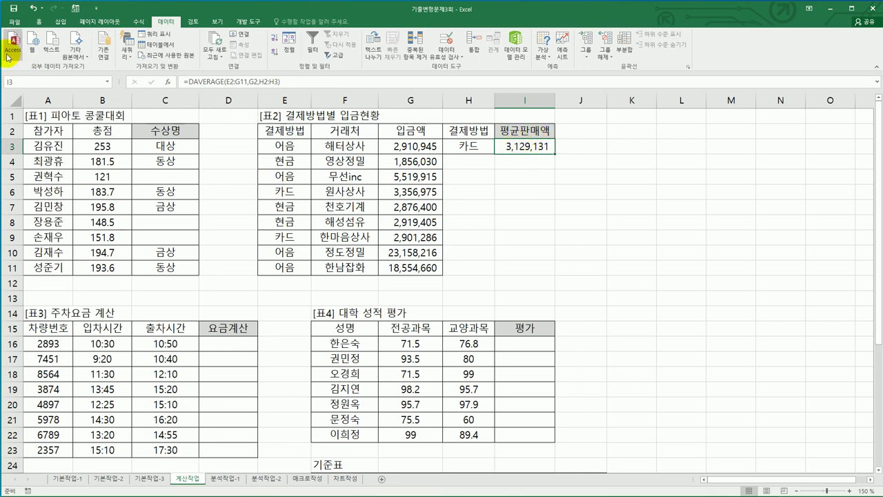
{"action": "left_click", "coordinate": [33, 9]}
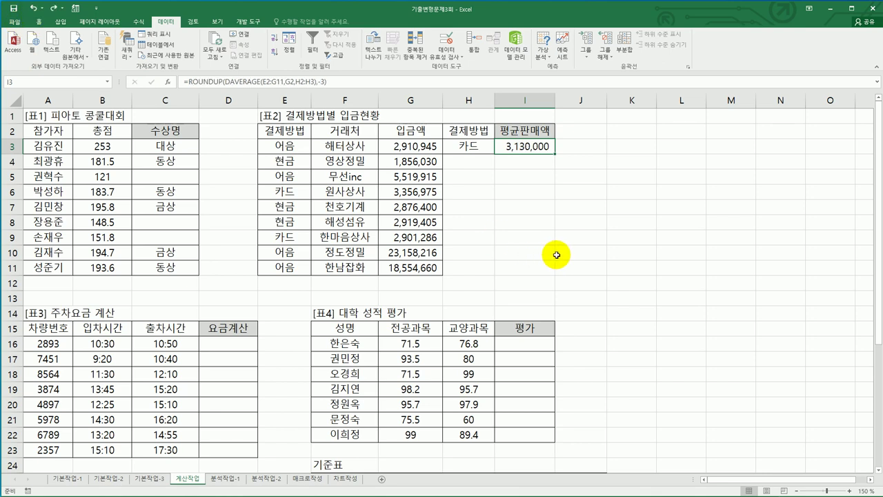
- Enter =HOUR(C16-B16) in D16 of 표3 to get the hours between 입차시간 and 출차시간
{"action": "left_click", "coordinate": [238, 343]}
{"action": "scroll", "coordinate": [474, 359], "scroll_direction": "down", "scroll_amount": 3}
{"action": "scroll", "coordinate": [474, 359], "scroll_direction": "down", "scroll_amount": 2}
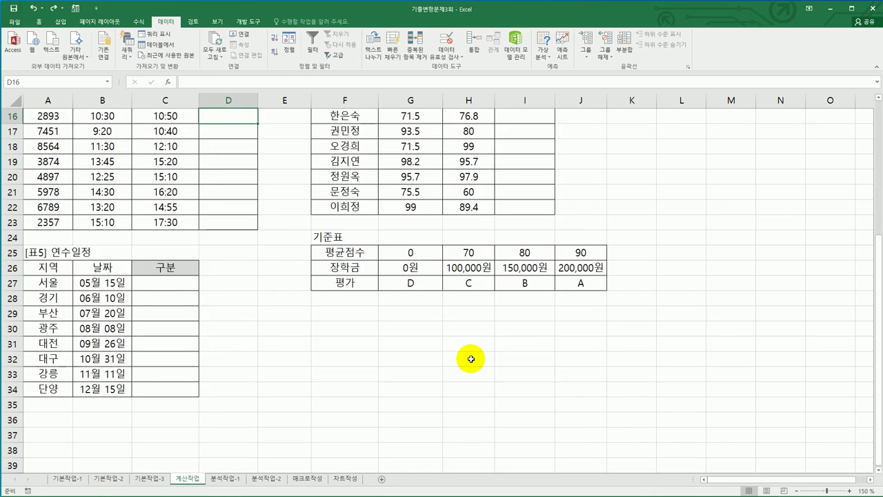
{"action": "scroll", "coordinate": [470, 357], "scroll_direction": "up", "scroll_amount": 1}
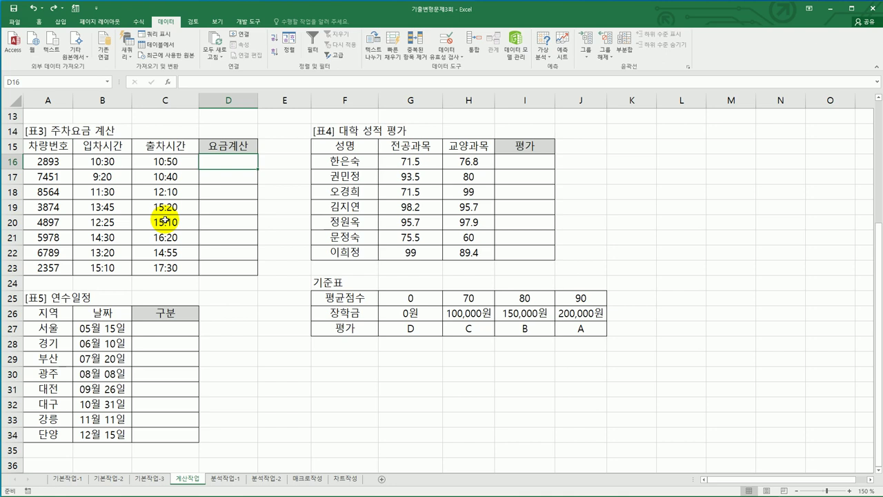
{"action": "left_click", "coordinate": [214, 162]}
{"action": "type", "text": "="}
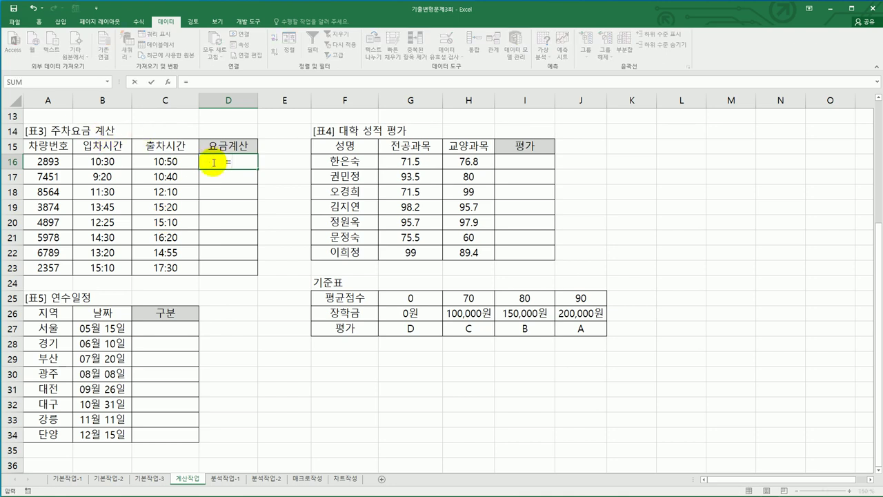
{"action": "type", "text": "ho"}
{"action": "key", "text": "Tab"}
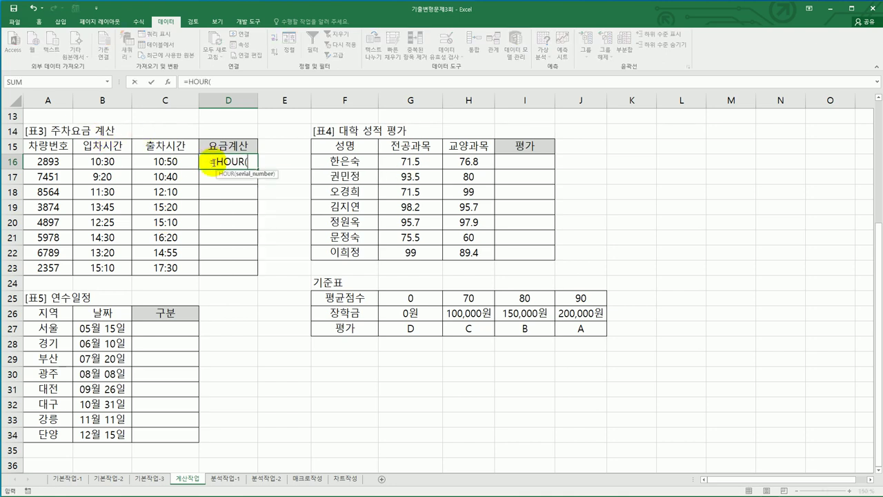
{"action": "left_click", "coordinate": [177, 160]}
{"action": "type", "text": "-"}
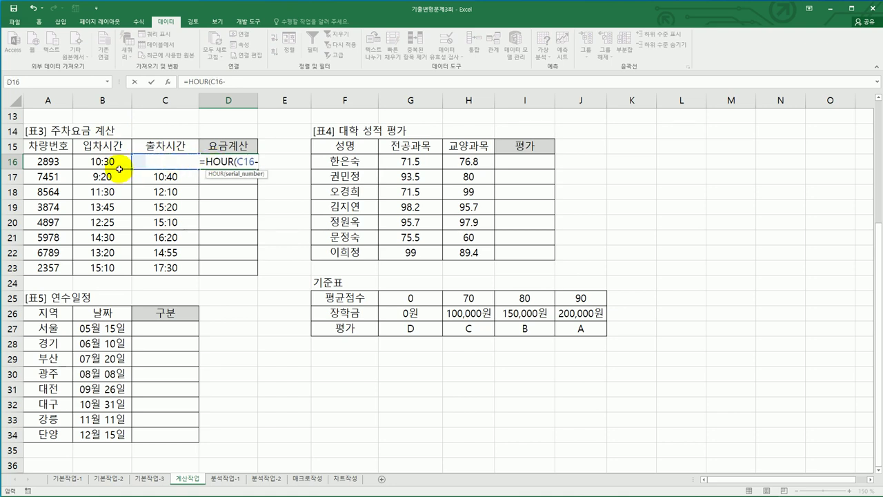
{"action": "left_click", "coordinate": [116, 165]}
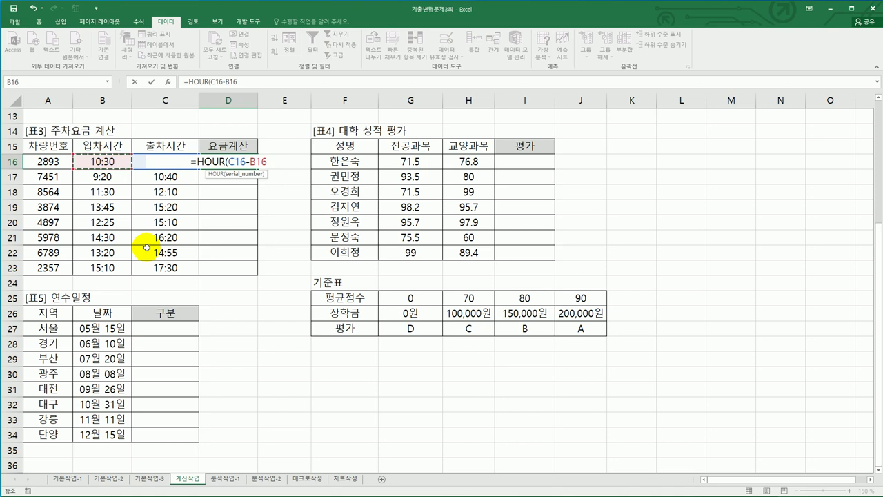
{"action": "type", "text": ")"}
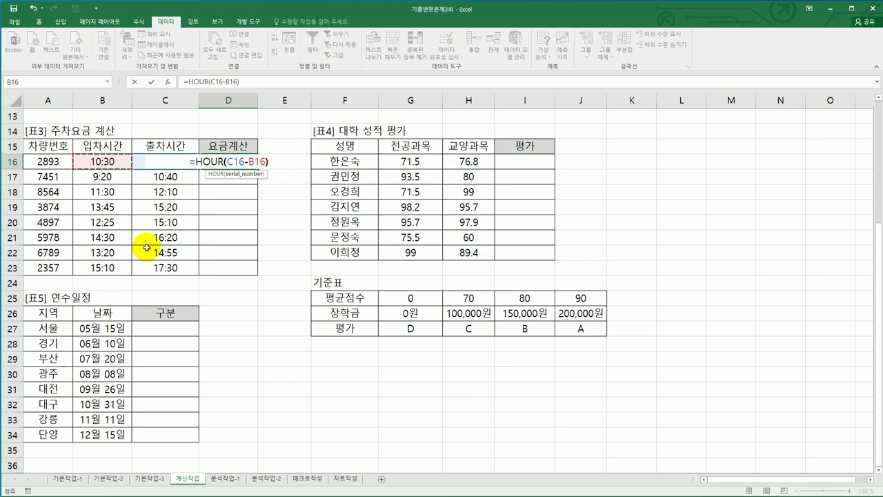
{"action": "key", "text": "ctrl+Return"}
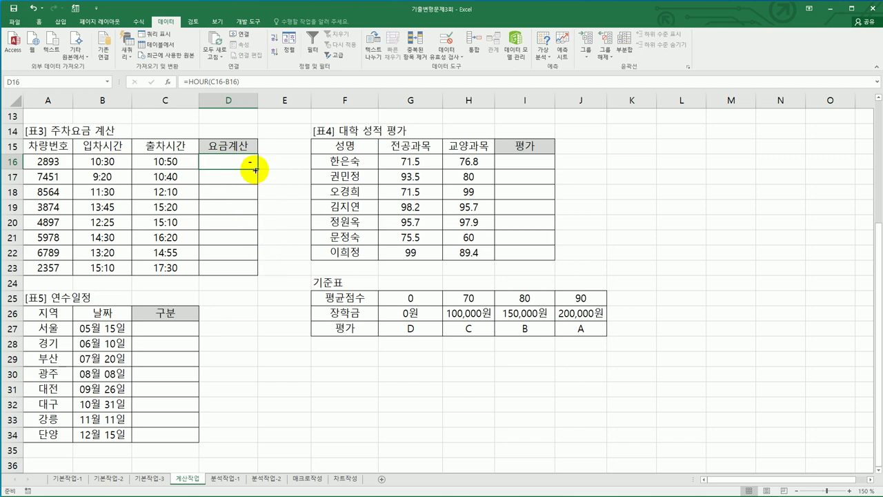
- Fill the HOUR formula from D16 down to D23 and check the copies in D17 and D20
{"action": "left_click_drag", "start_coordinate": [255, 169], "coordinate": [256, 270]}
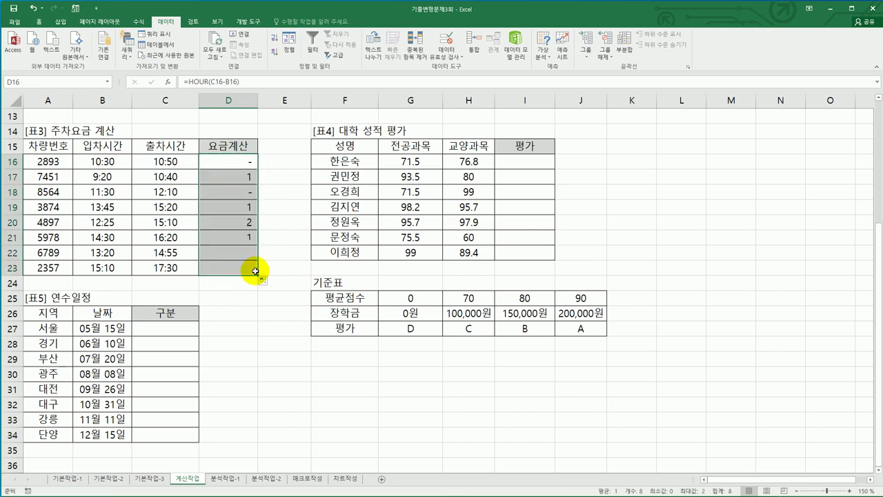
{"action": "left_click", "coordinate": [246, 174]}
{"action": "left_click", "coordinate": [246, 222]}
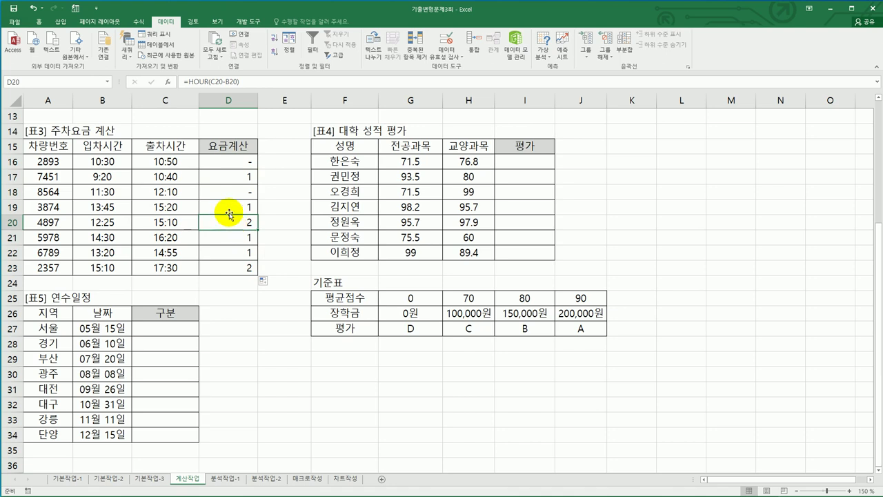
- Multiply the HOUR formula in D16 of 표3 by 60 and fill it down to D23
{"action": "left_click_drag", "start_coordinate": [237, 159], "coordinate": [237, 270]}
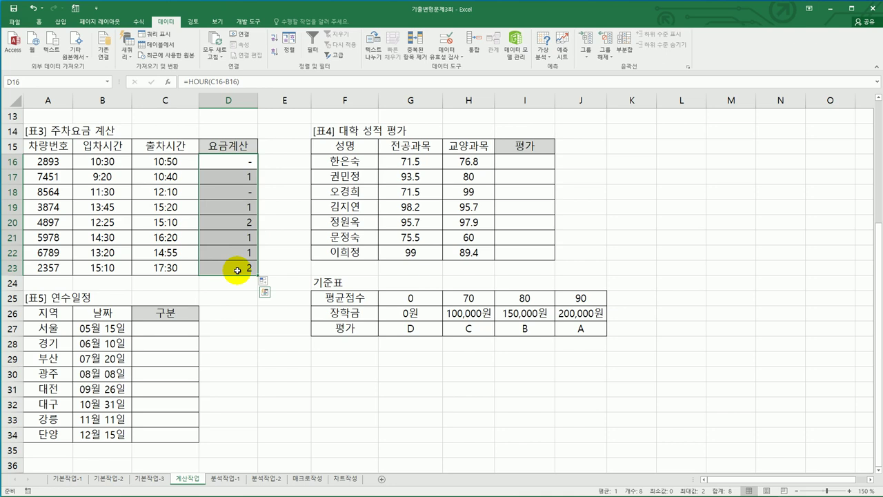
{"action": "left_click", "coordinate": [221, 163]}
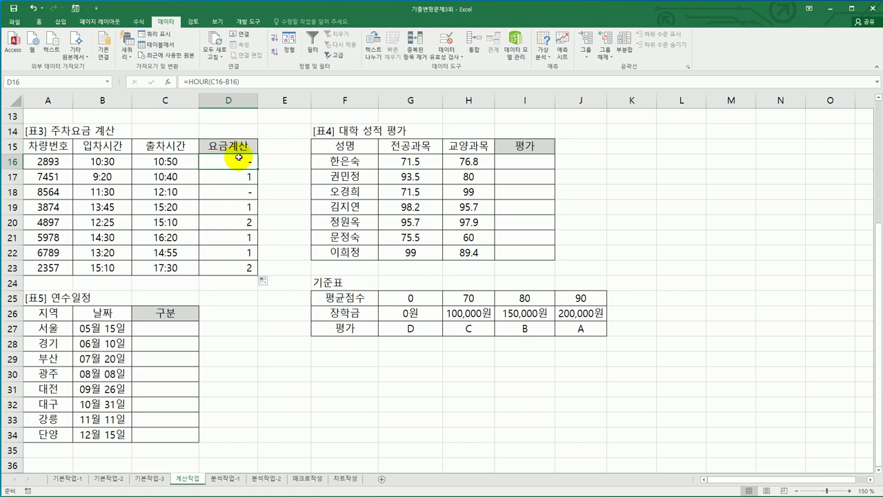
{"action": "left_click", "coordinate": [250, 81]}
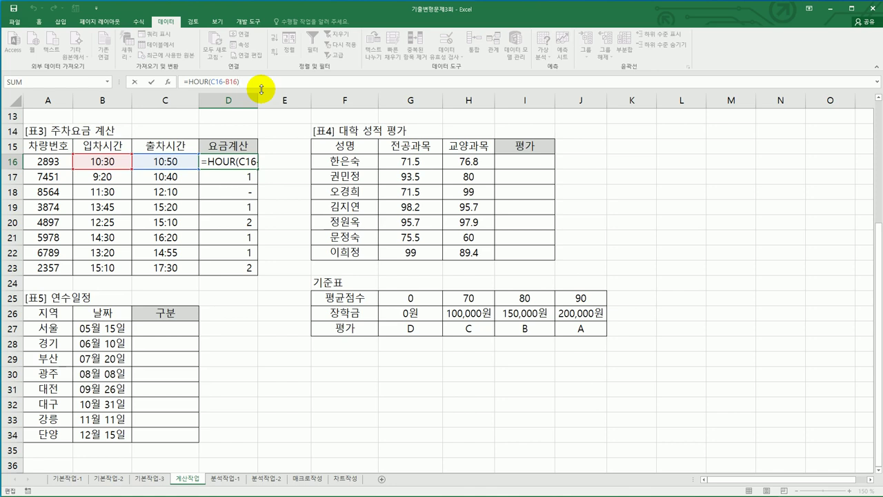
{"action": "type", "text": "*60"}
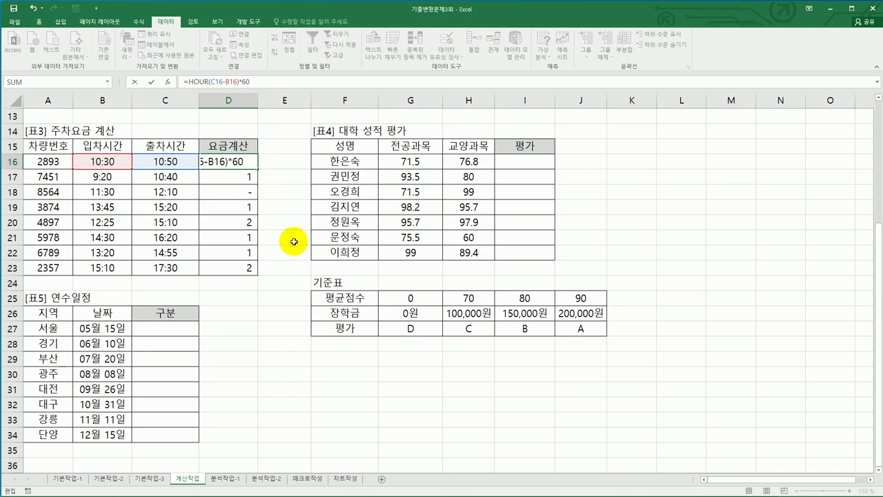
{"action": "key", "text": "Return"}
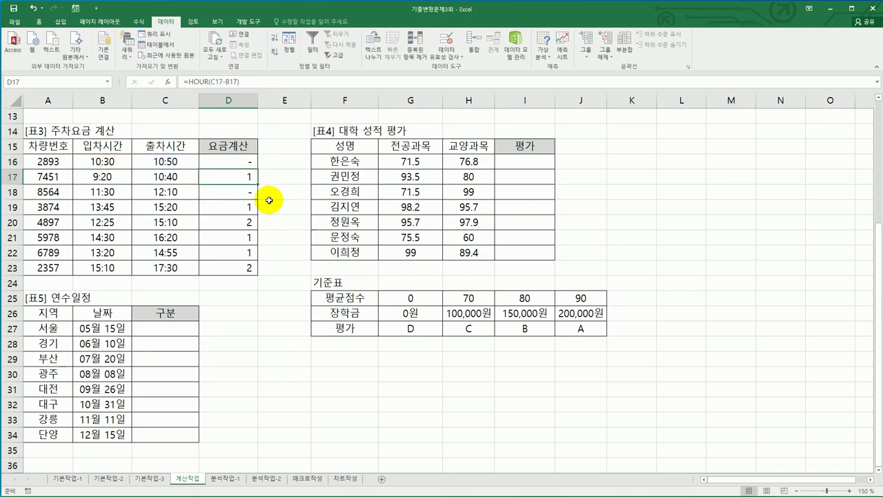
{"action": "left_click", "coordinate": [253, 165]}
{"action": "left_click_drag", "start_coordinate": [253, 165], "coordinate": [253, 275]}
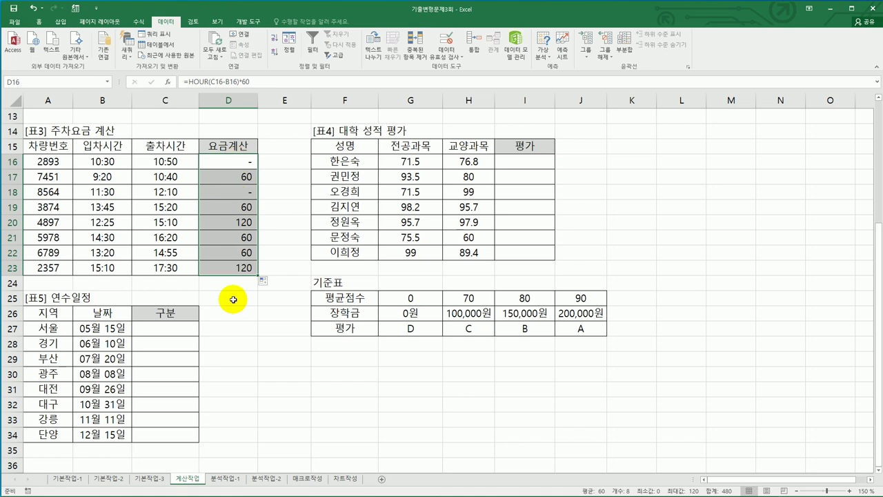
- Add MINUTE(C16-B16) to the D16 formula, fill it down to D23 and check the total minutes
{"action": "left_click", "coordinate": [238, 160]}
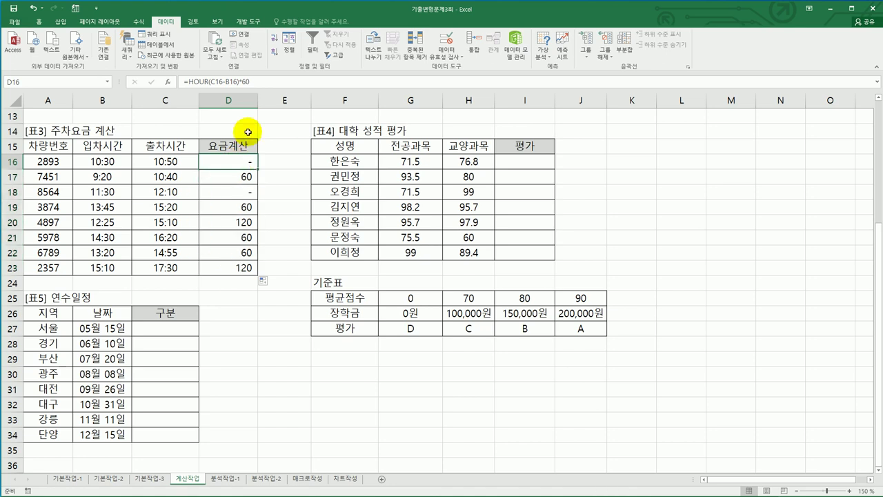
{"action": "left_click", "coordinate": [280, 84]}
{"action": "type", "text": "+"}
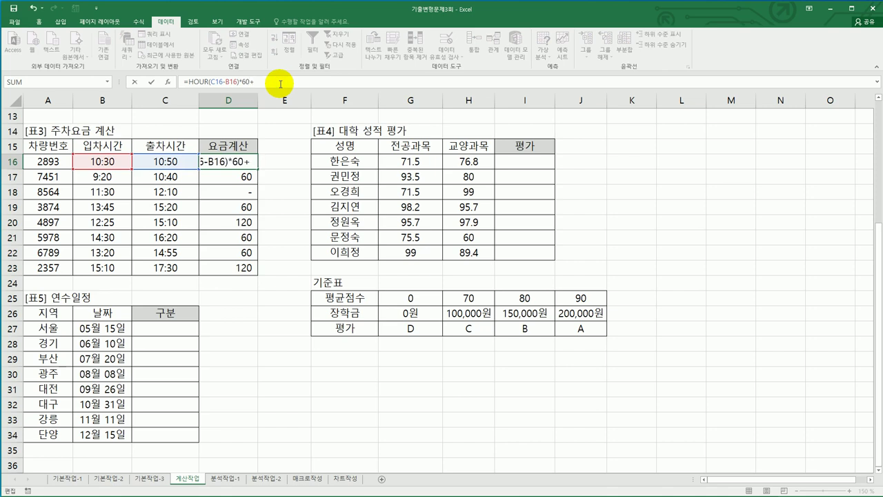
{"action": "type", "text": "minu"}
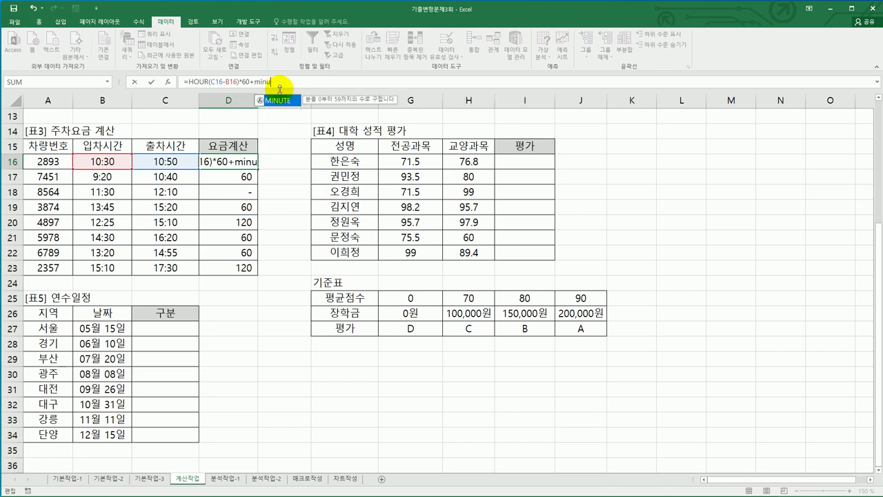
{"action": "double_click", "coordinate": [280, 101]}
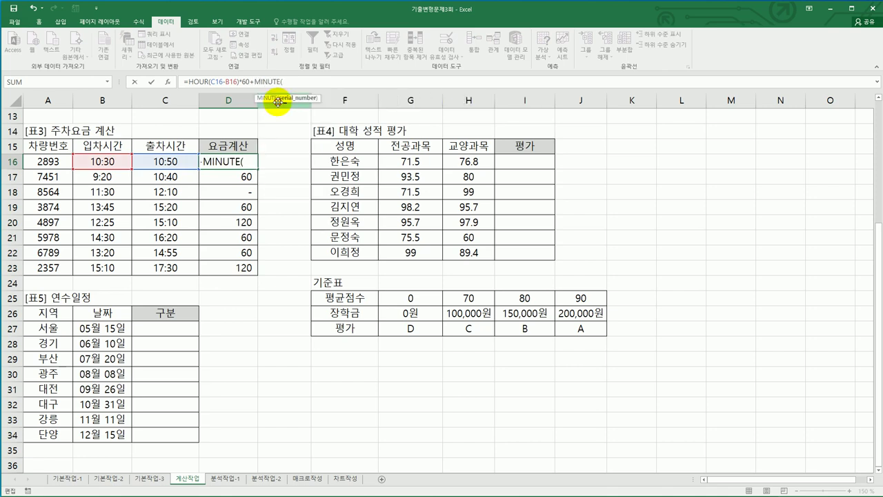
{"action": "left_click", "coordinate": [184, 162]}
{"action": "type", "text": "-"}
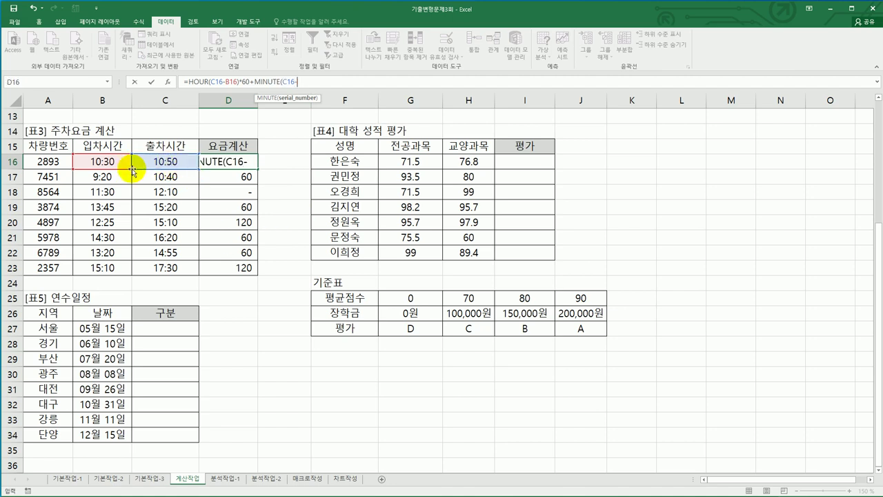
{"action": "left_click", "coordinate": [101, 162]}
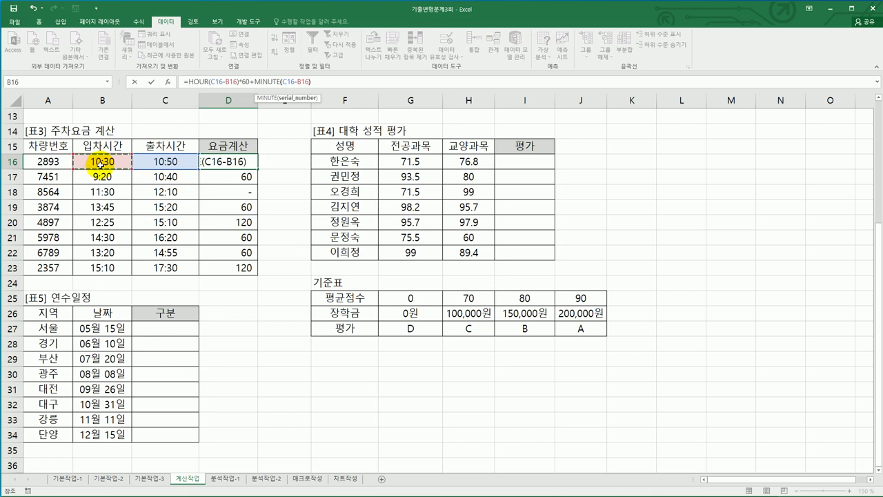
{"action": "type", "text": ")"}
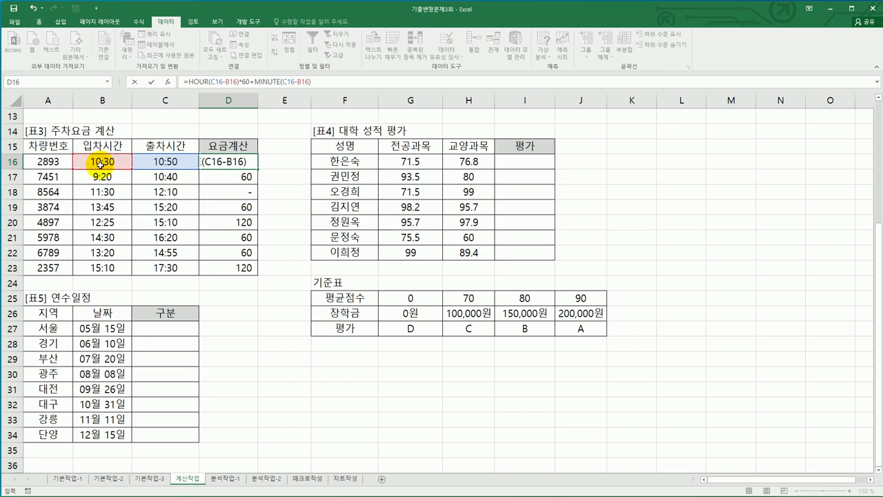
{"action": "key", "text": "ctrl+Return"}
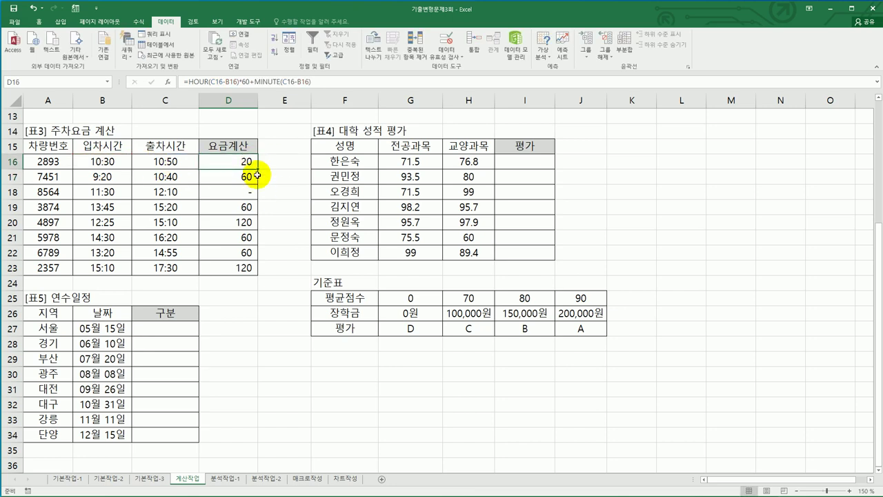
{"action": "left_click_drag", "start_coordinate": [257, 170], "coordinate": [256, 273]}
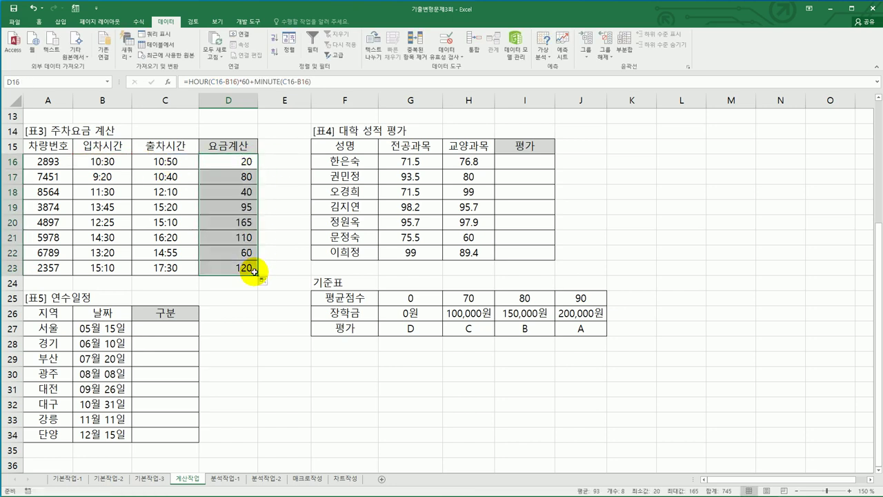
{"action": "left_click", "coordinate": [224, 200]}
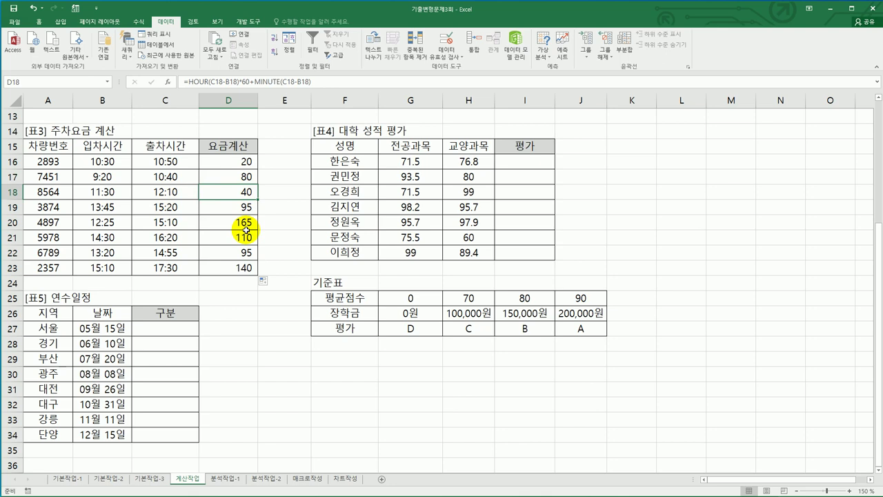
{"action": "left_click_drag", "start_coordinate": [239, 164], "coordinate": [242, 266]}
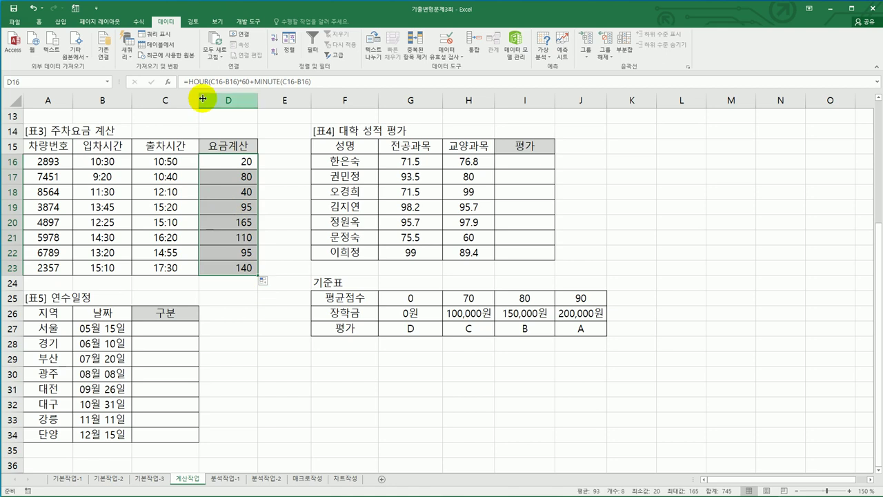
- Enclose the hour and minute sum in D16 in parentheses, divide it by 10, and fill the formula down to D23
{"action": "left_click", "coordinate": [227, 160]}
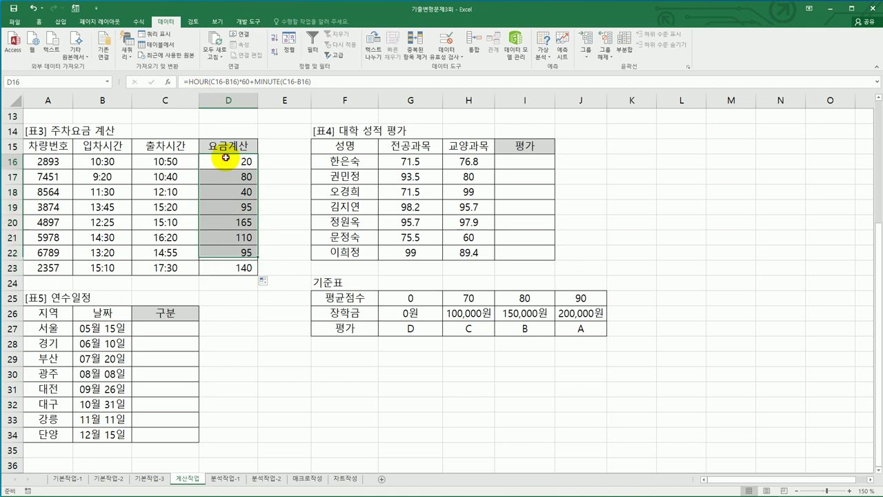
{"action": "left_click", "coordinate": [190, 81]}
{"action": "type", "text": "("}
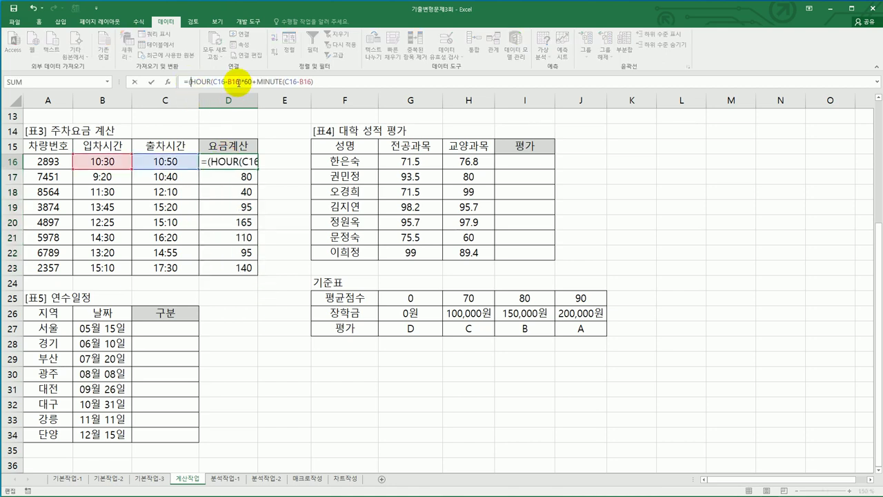
{"action": "key", "text": "End"}
{"action": "type", "text": ")/10"}
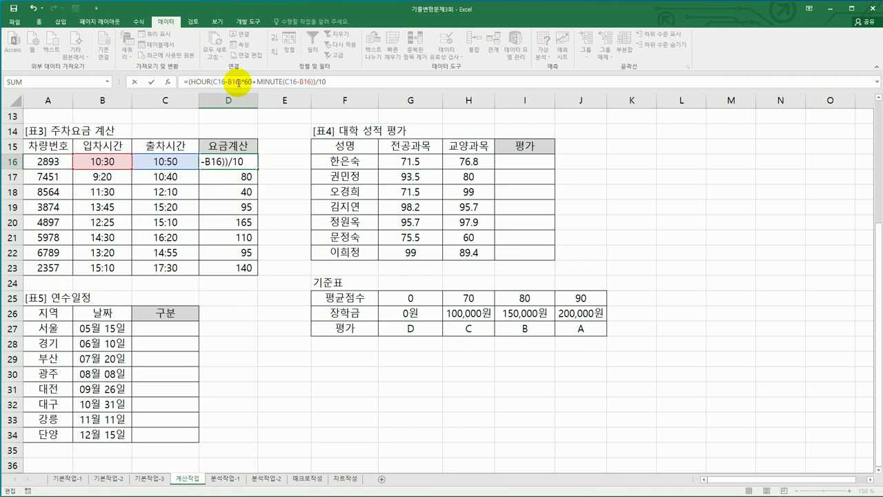
{"action": "key", "text": "ctrl+Return"}
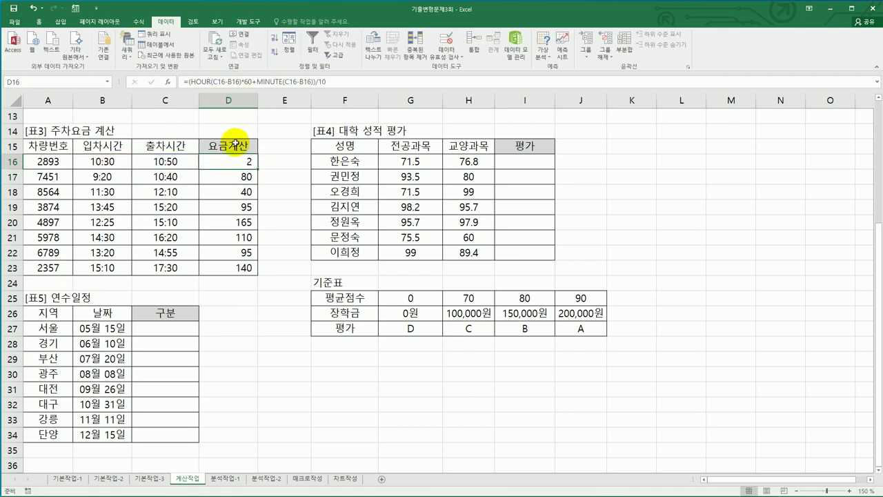
{"action": "left_click_drag", "start_coordinate": [259, 169], "coordinate": [254, 273]}
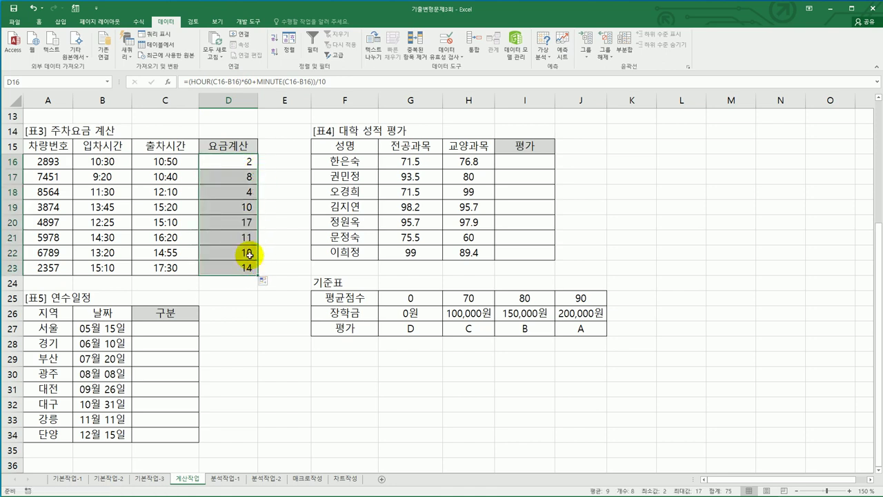
- Multiply the D16 formula by 500 to get the parking fee and fill it down through D23
{"action": "left_click", "coordinate": [241, 162]}
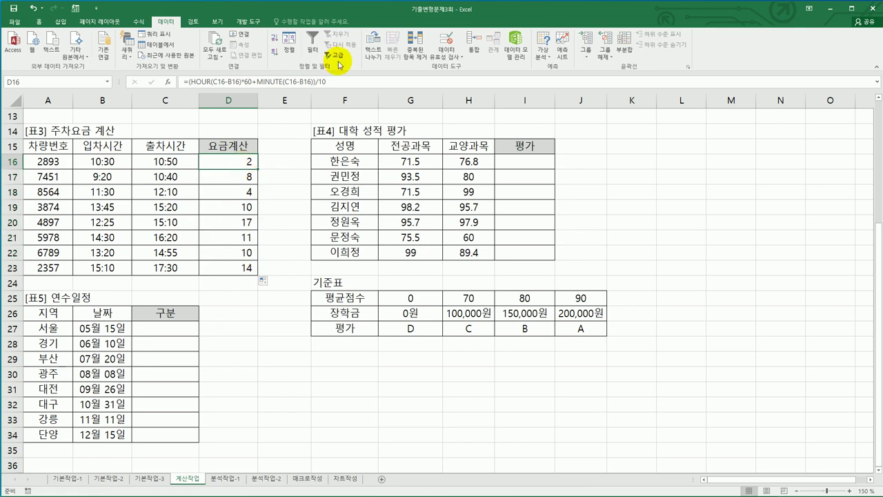
{"action": "left_click", "coordinate": [351, 80]}
{"action": "type", "text": "*"}
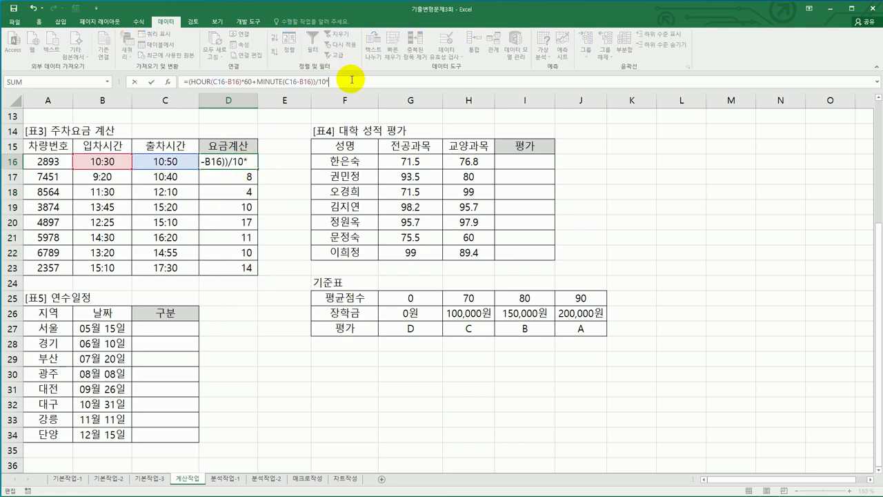
{"action": "type", "text": "500"}
{"action": "key", "text": "Return"}
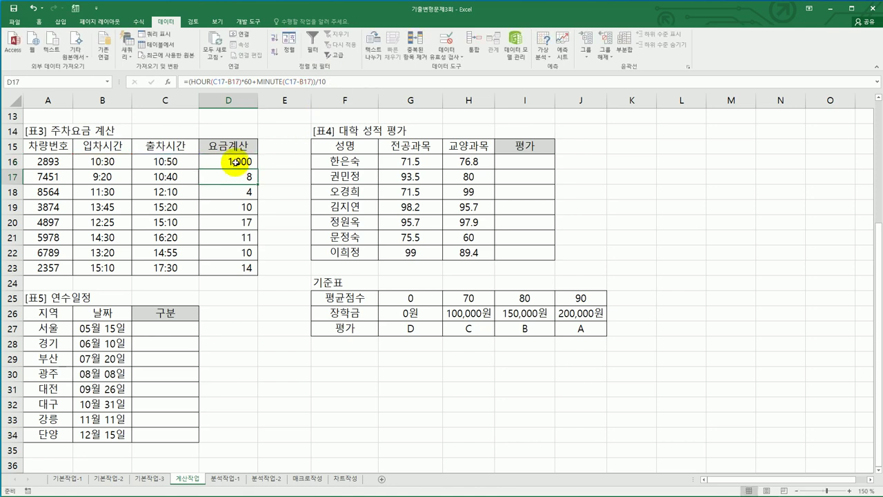
{"action": "left_click", "coordinate": [235, 162]}
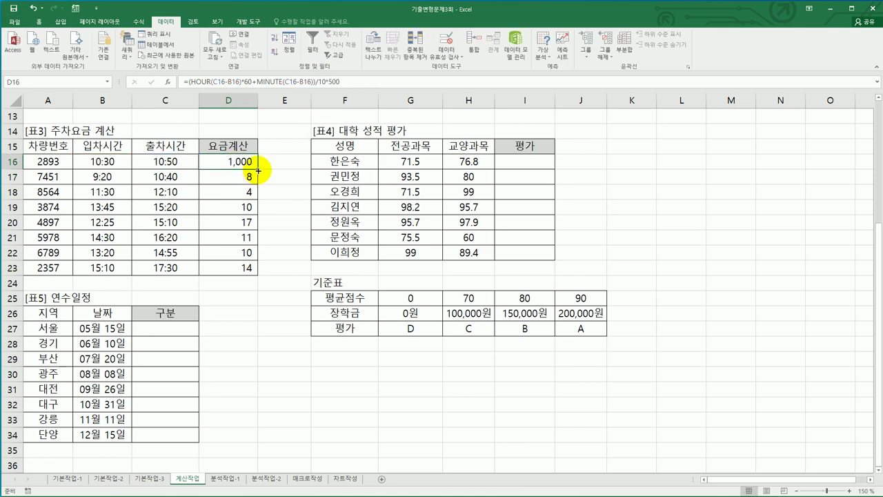
{"action": "left_click_drag", "start_coordinate": [257, 170], "coordinate": [250, 276]}
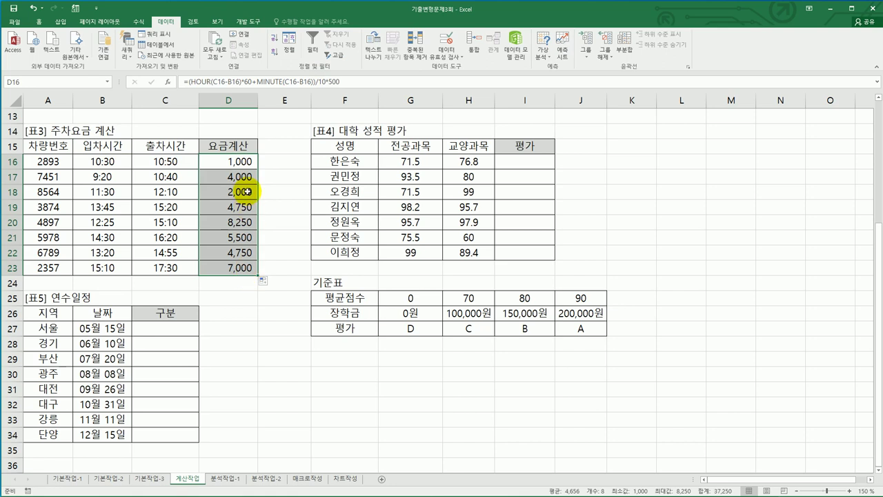
{"action": "left_click", "coordinate": [228, 160]}
{"action": "left_click_drag", "start_coordinate": [228, 186], "coordinate": [227, 269]}
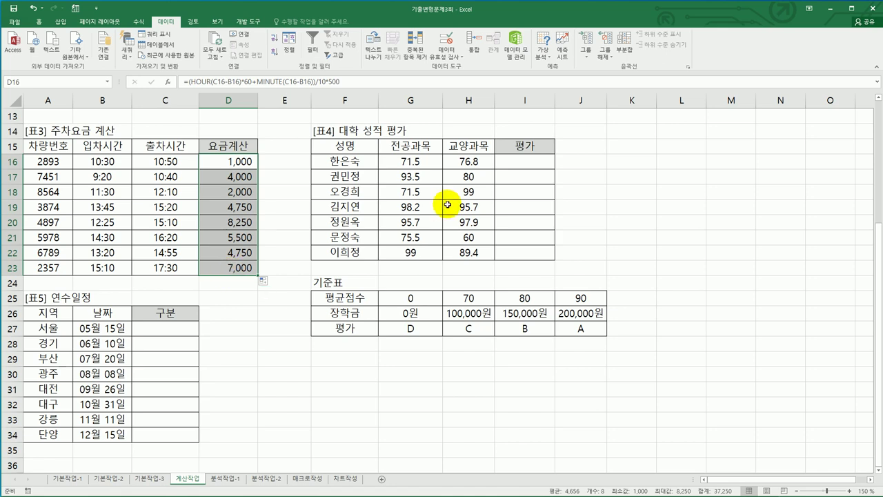
- Enter =AVERAGE(G16:H16) in I16 of 표4 and compare the average with the 평균점수 row of 기준표
{"action": "left_click", "coordinate": [508, 164]}
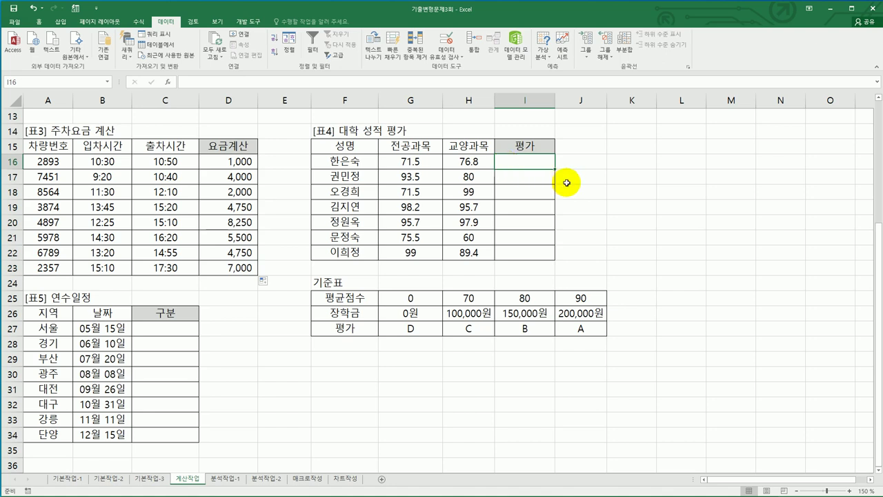
{"action": "type", "text": "="}
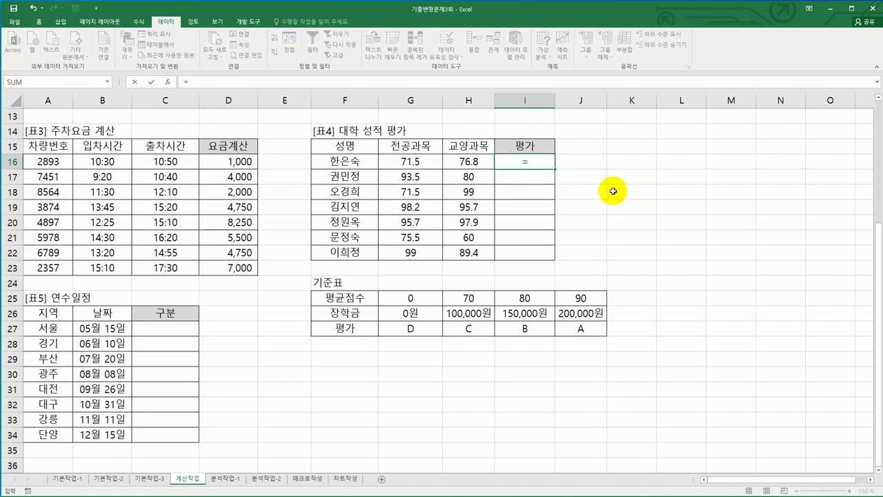
{"action": "type", "text": "av"}
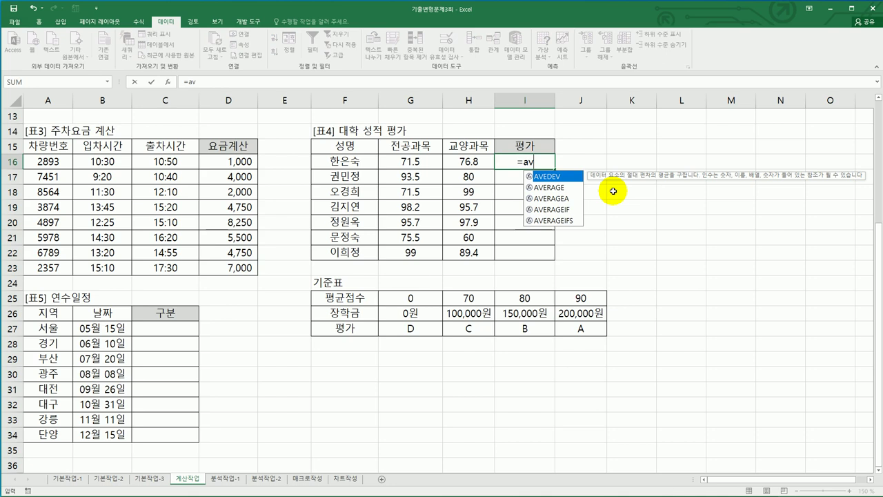
{"action": "double_click", "coordinate": [549, 188]}
{"action": "left_click_drag", "start_coordinate": [412, 161], "coordinate": [448, 160]}
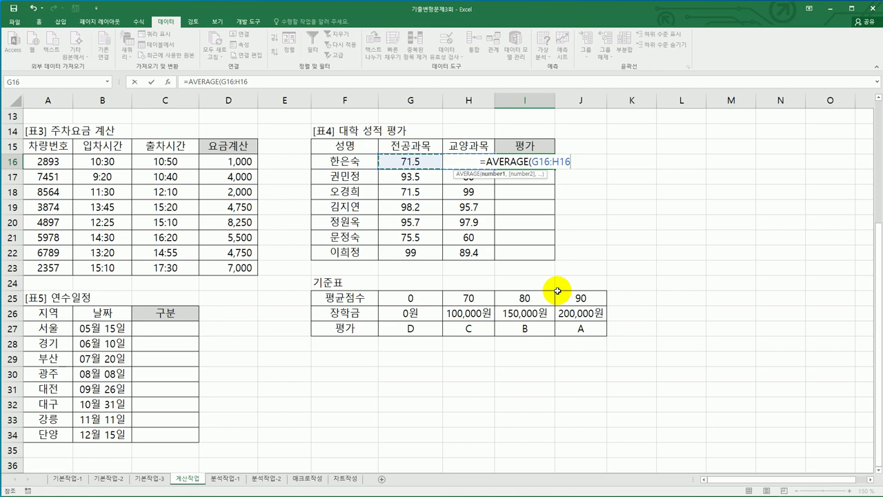
{"action": "type", "text": ")"}
{"action": "key", "text": "Return"}
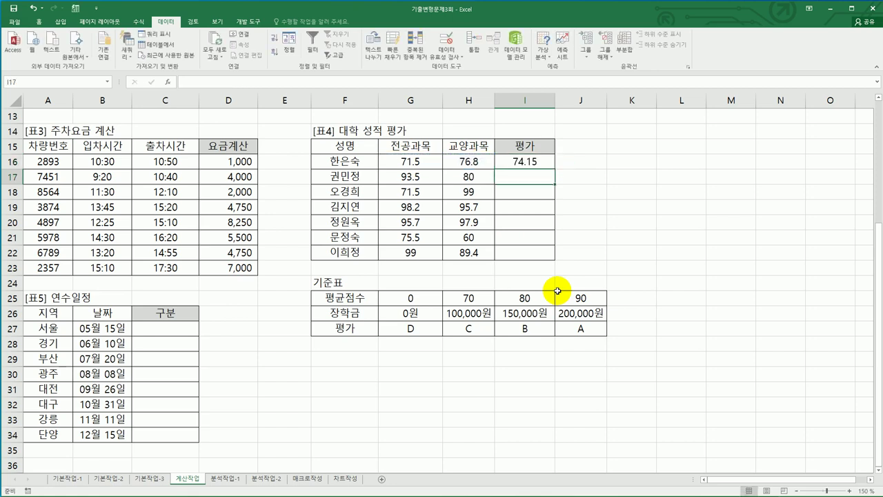
{"action": "left_click", "coordinate": [544, 166]}
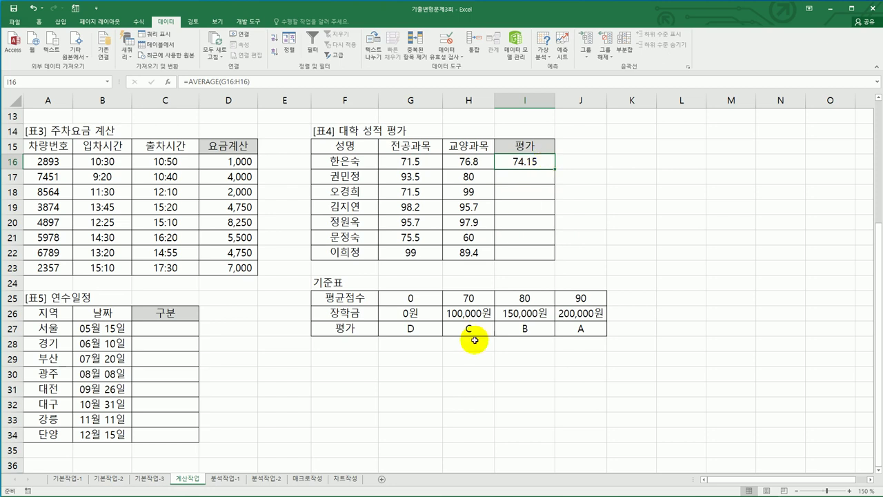
{"action": "left_click_drag", "start_coordinate": [407, 297], "coordinate": [560, 297]}
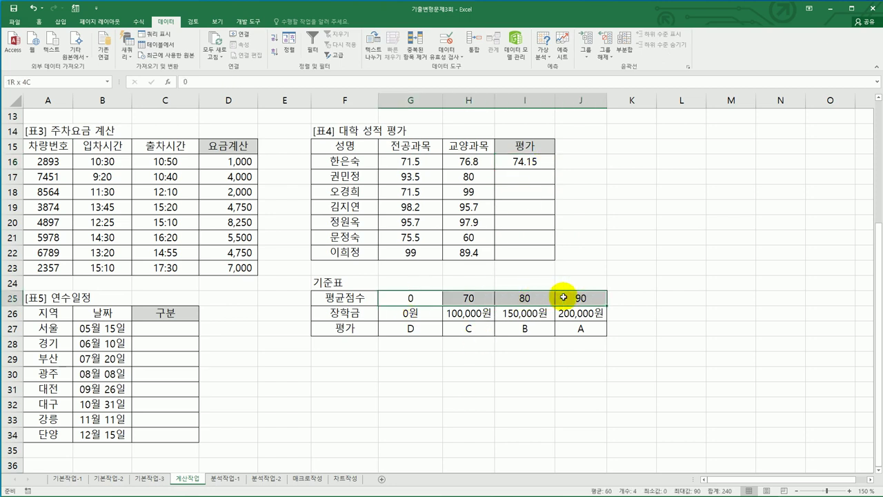
- Wrap the average in I16 of 표4 in an HLOOKUP that searches the 기준표 range $G$25:$J$27 as an absolute reference
{"action": "left_click_drag", "start_coordinate": [423, 329], "coordinate": [562, 330]}
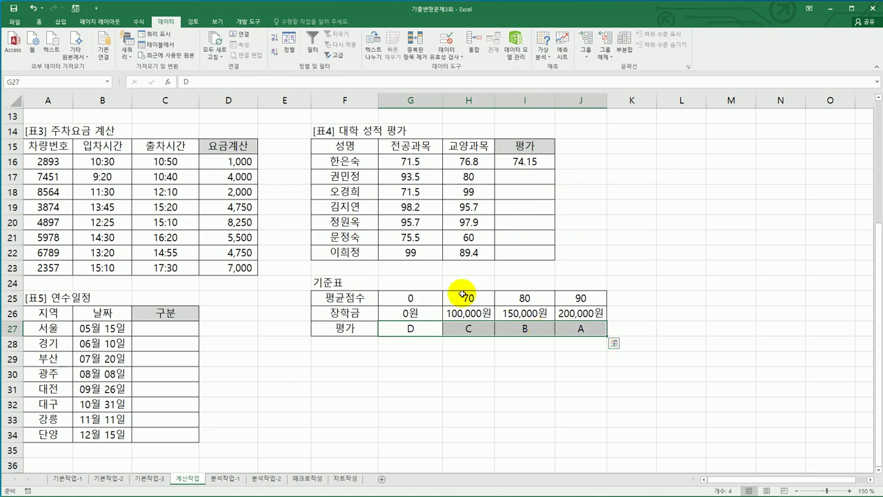
{"action": "left_click", "coordinate": [523, 157]}
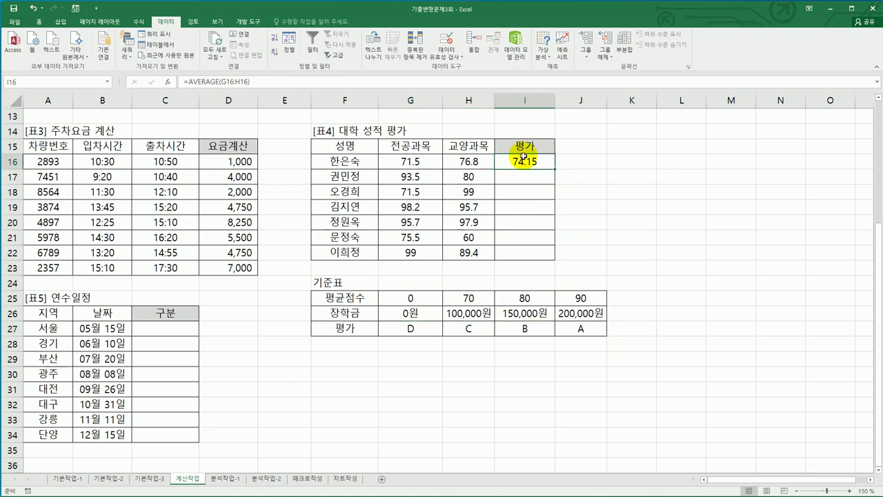
{"action": "double_click", "coordinate": [508, 161]}
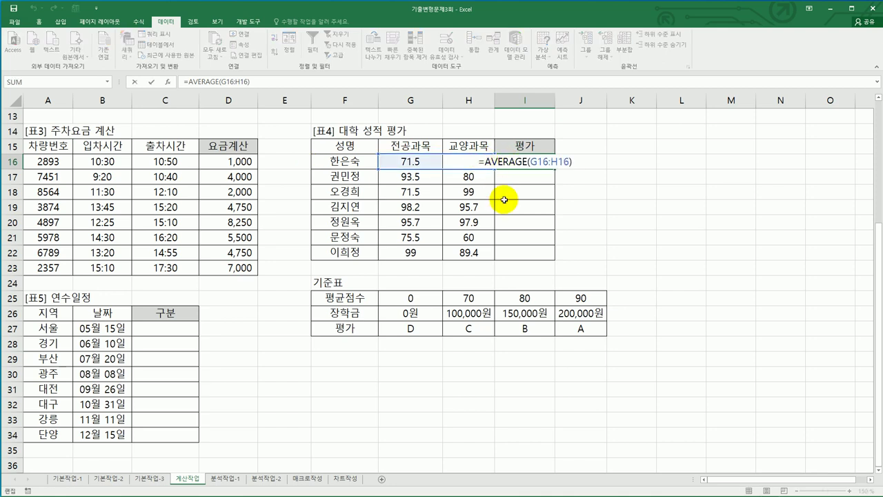
{"action": "type", "text": "h"}
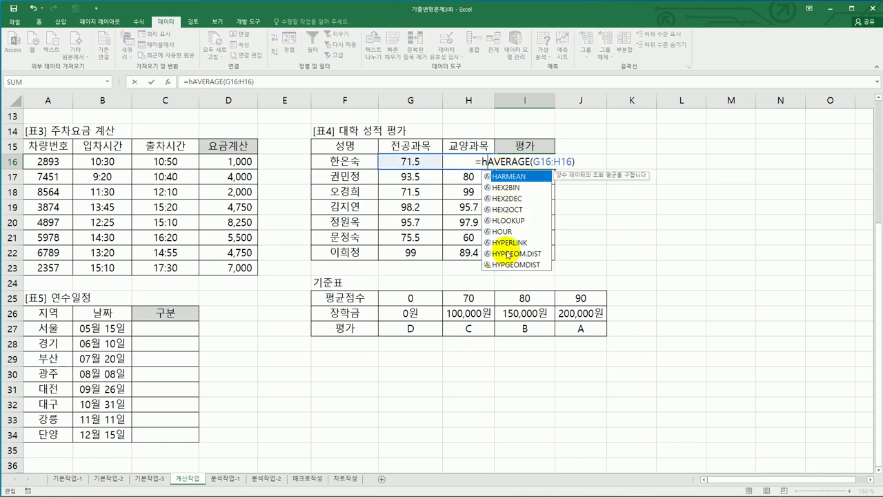
{"action": "double_click", "coordinate": [507, 220]}
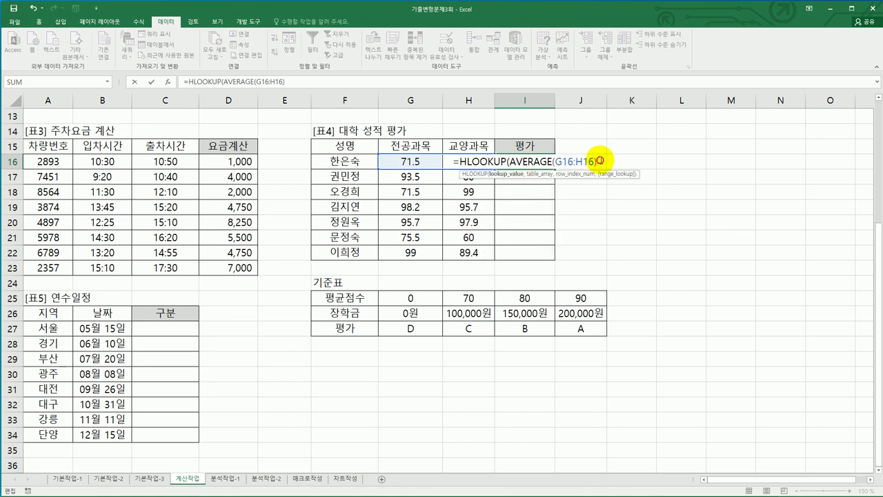
{"action": "type", "text": ","}
{"action": "left_click_drag", "start_coordinate": [411, 298], "coordinate": [564, 327]}
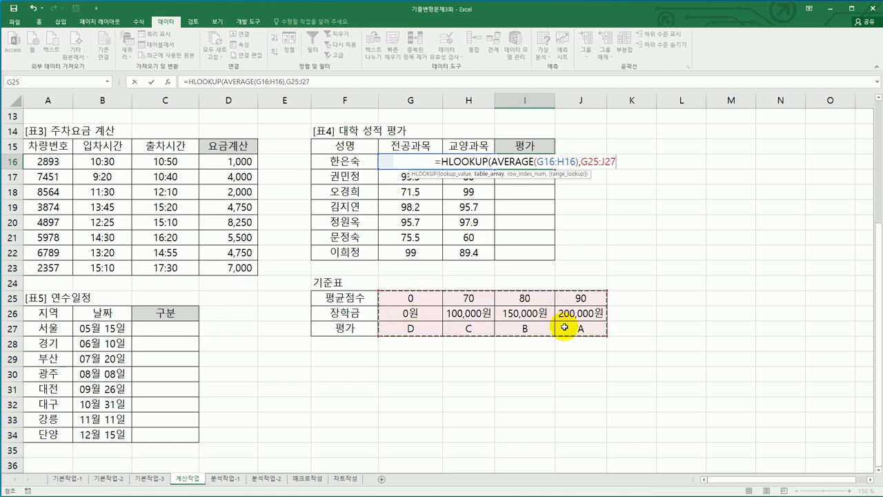
{"action": "key", "text": "F4"}
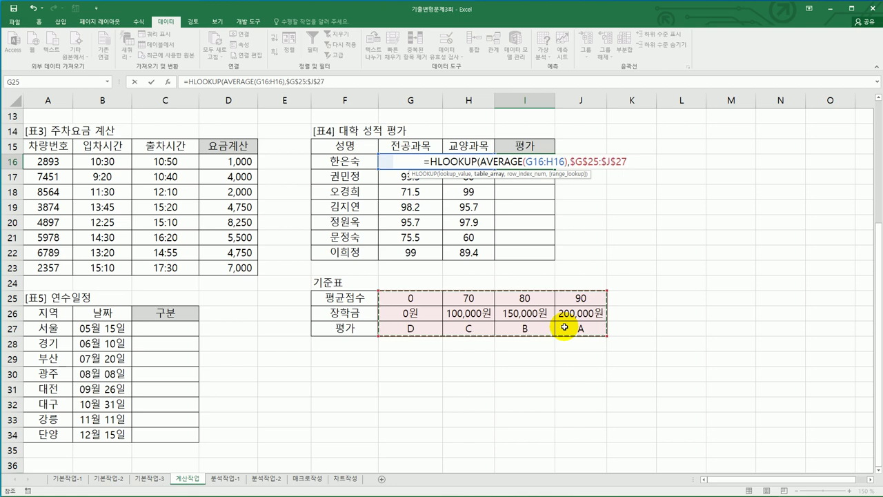
- Finish the I16 HLOOKUP with row index 3 and TRUE for approximate match, and fill it down through I22
{"action": "type", "text": ","}
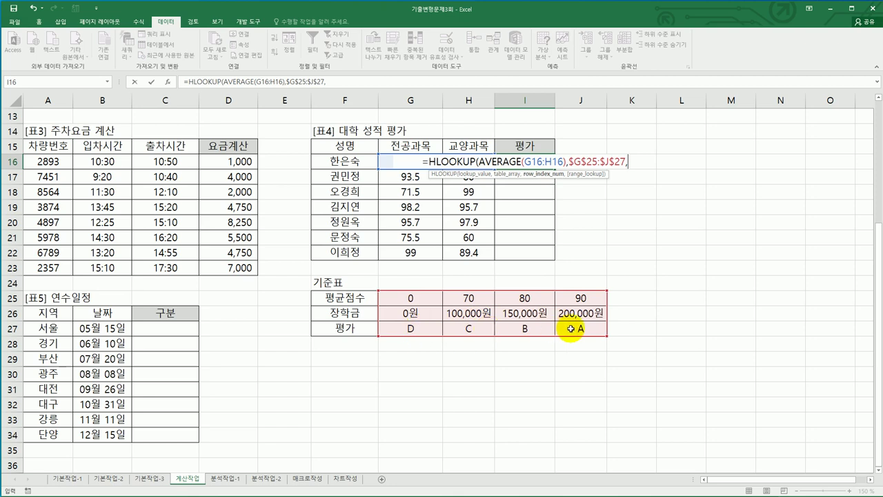
{"action": "type", "text": "3,"}
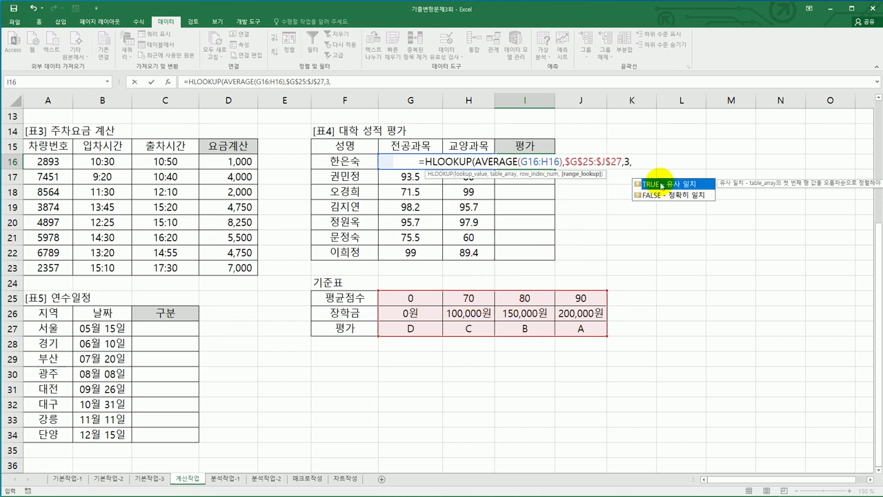
{"action": "double_click", "coordinate": [646, 184]}
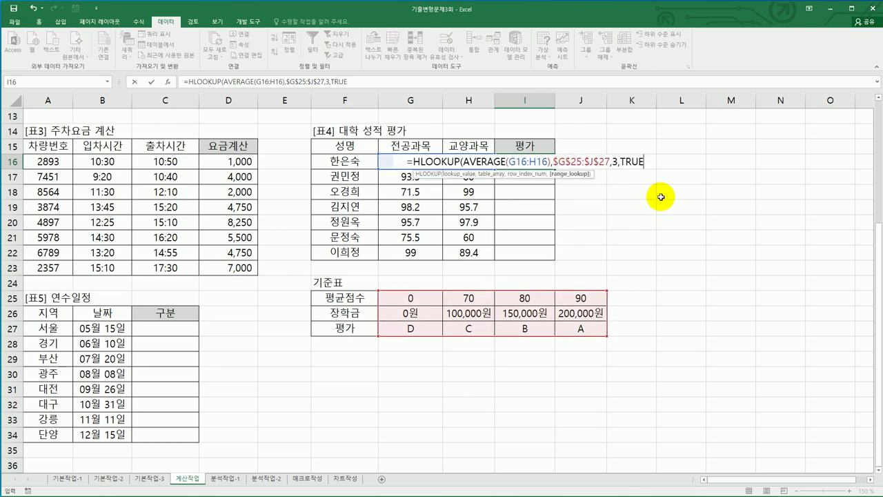
{"action": "key", "text": "ctrl+Return"}
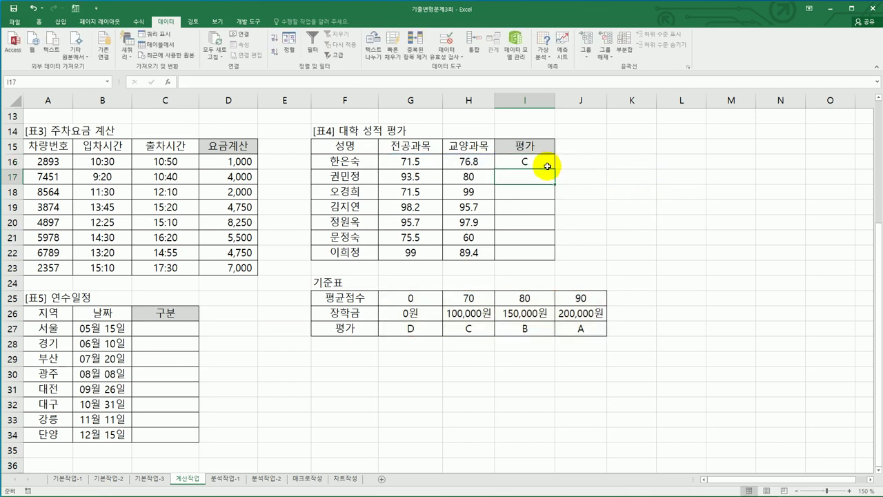
{"action": "left_click_drag", "start_coordinate": [555, 169], "coordinate": [556, 257]}
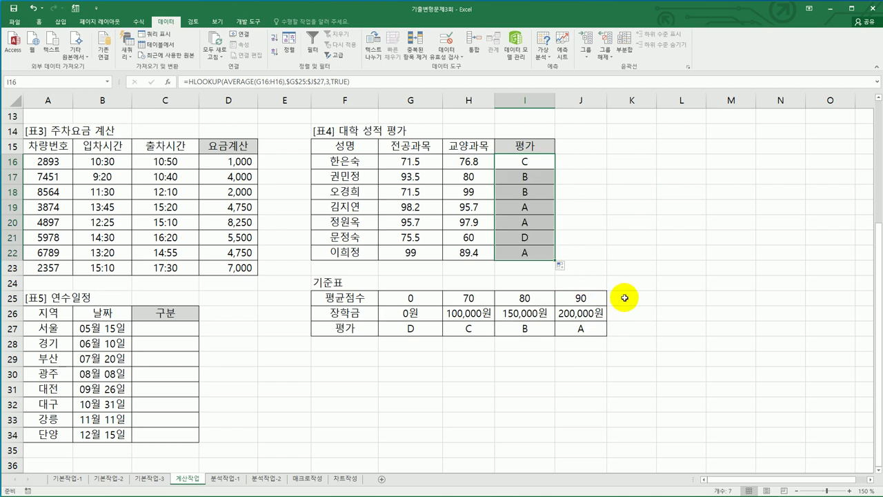
- Enter =DAY(B27) in the first 구분 cell, C27, of 표5
{"action": "left_click", "coordinate": [182, 332]}
{"action": "scroll", "coordinate": [182, 331], "scroll_direction": "down", "scroll_amount": 2}
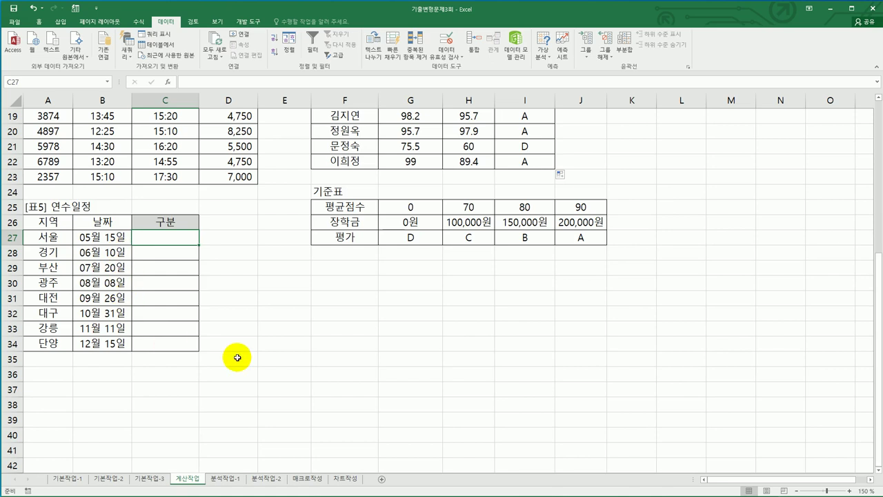
{"action": "type", "text": "=d"}
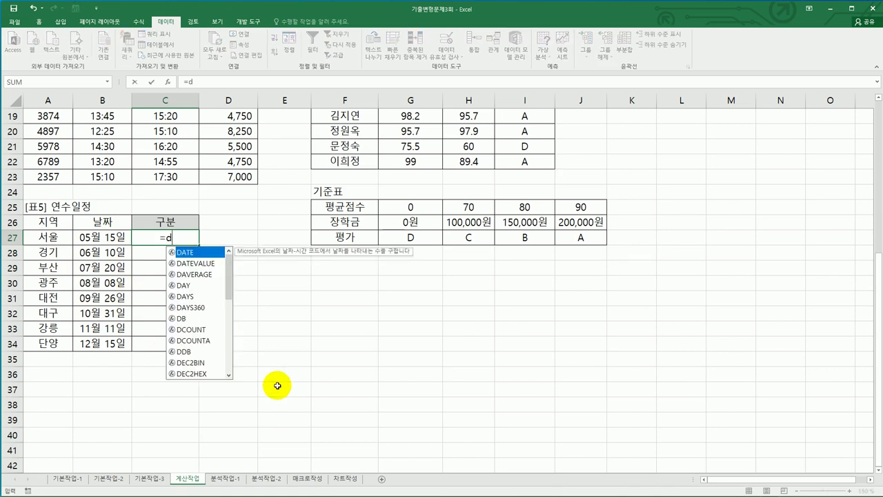
{"action": "double_click", "coordinate": [184, 285]}
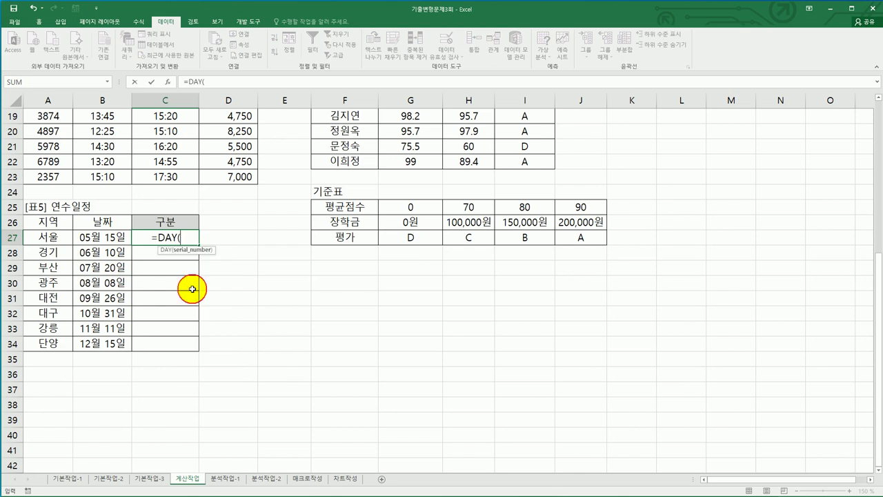
{"action": "left_click", "coordinate": [109, 239]}
{"action": "type", "text": ")"}
{"action": "key", "text": "Return"}
{"action": "left_click", "coordinate": [170, 237]}
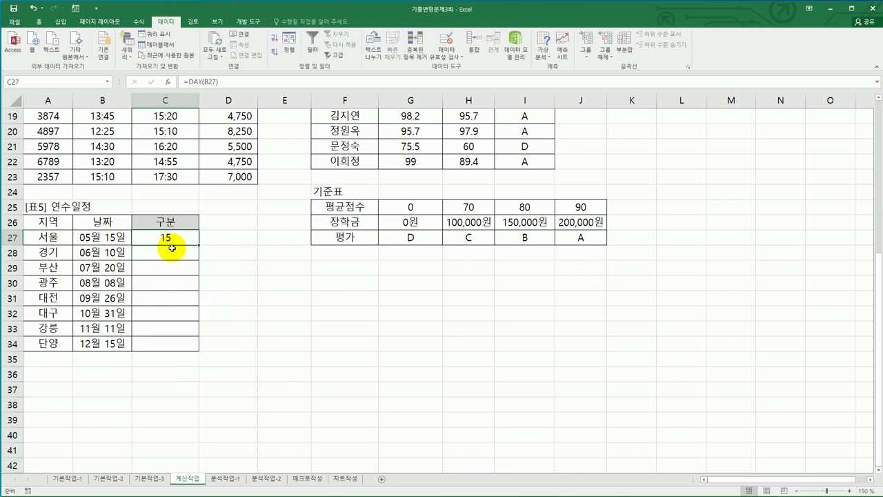
- Wrap the C27 formula in an IF that returns "상순" when DAY(B27)<=10, leaving the false argument open
{"action": "double_click", "coordinate": [138, 238]}
{"action": "key", "text": "End"}
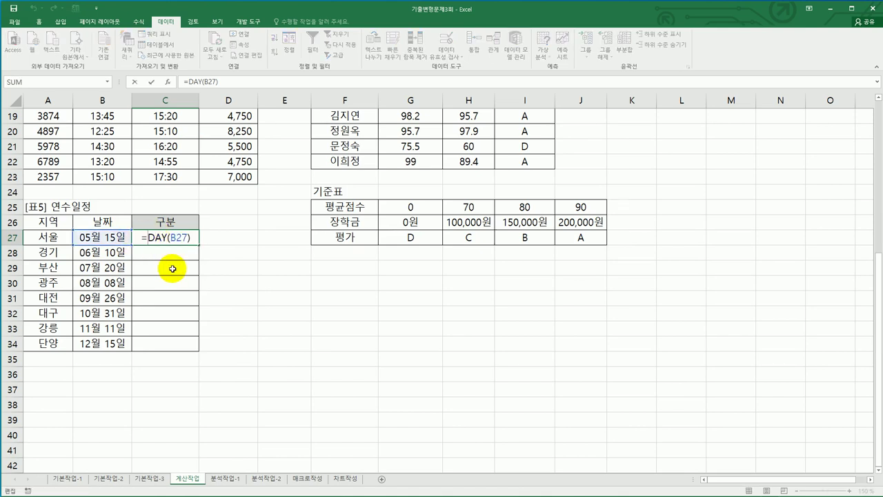
{"action": "type", "text": "IF("}
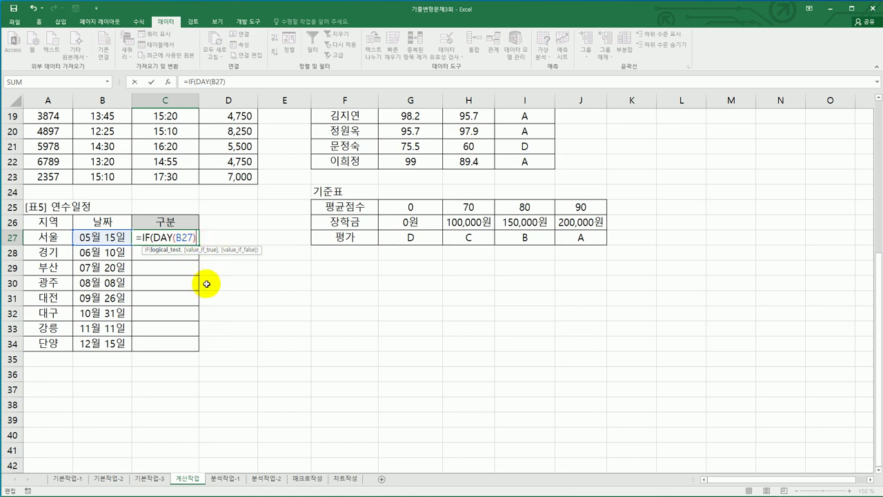
{"action": "type", "text": "<=10"}
{"action": "type", "text": ","}
{"action": "type", "text": "\"ㅅ"}
{"action": "type", "text": "상순\""}
{"action": "type", "text": ","}
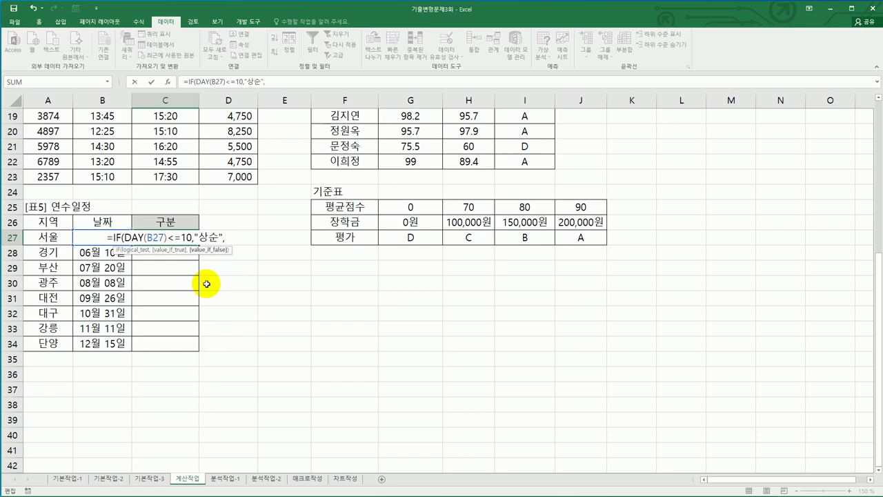
- Duplicate the IF expression as the false argument in the C27 formula and change the copy's condition to <=20
{"action": "double_click", "coordinate": [116, 237]}
{"action": "left_click_drag", "start_coordinate": [147, 236], "coordinate": [227, 237]}
{"action": "key", "text": "ctrl+c"}
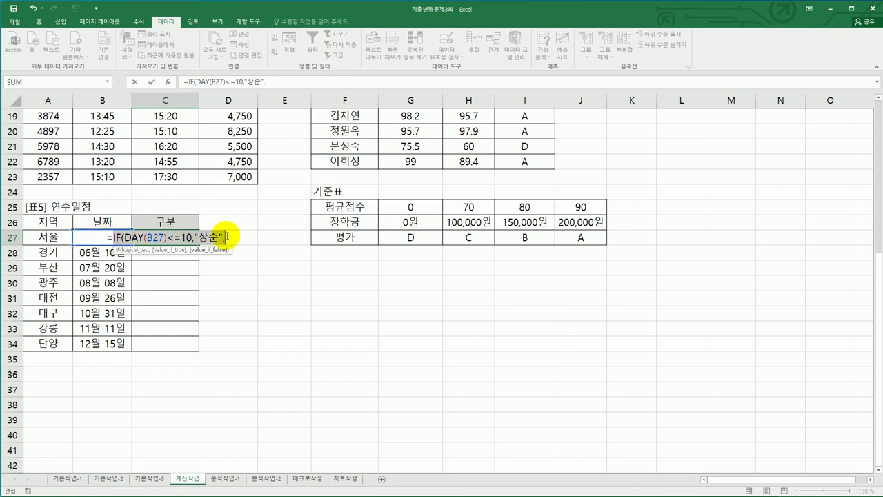
{"action": "left_click", "coordinate": [227, 237]}
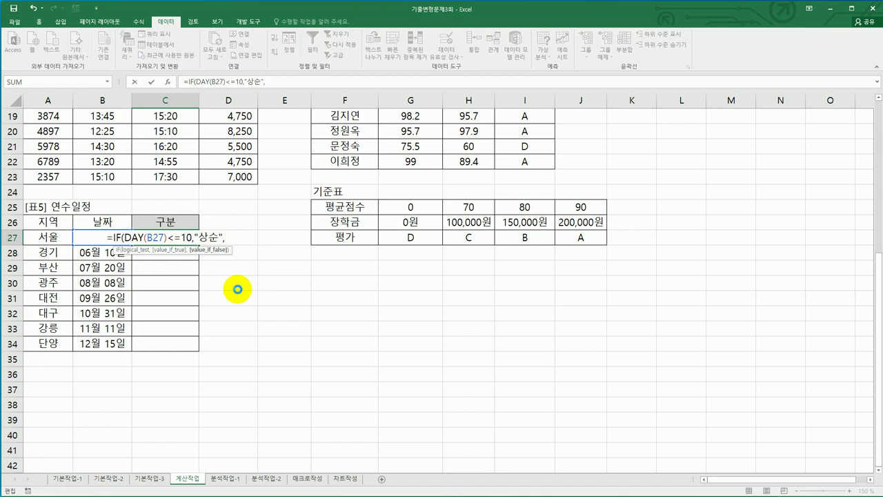
{"action": "key", "text": "ctrl+v"}
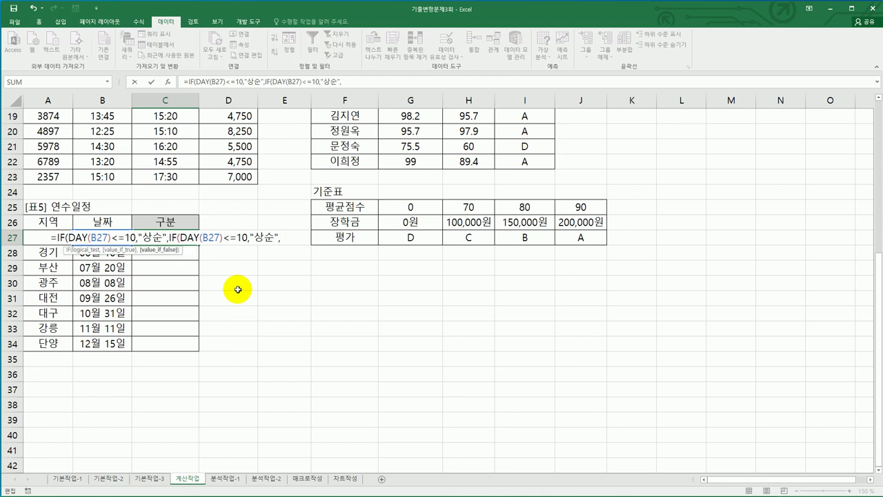
{"action": "left_click", "coordinate": [241, 237]}
{"action": "key", "text": "BackSpace"}
{"action": "type", "text": "2"}
- Make the inner IF return "중순" or otherwise "하순", close the C27 formula, and fill it down through C34
{"action": "double_click", "coordinate": [261, 237]}
{"action": "type", "text": "중순\",\"하순\""}
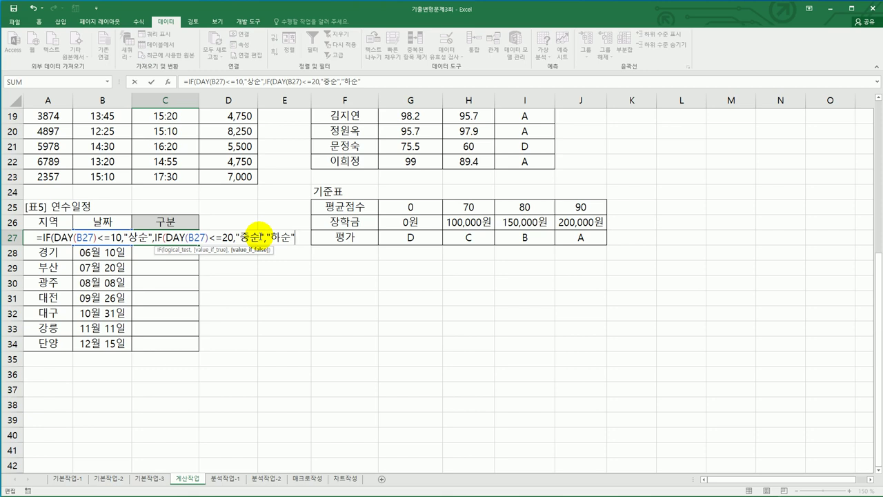
{"action": "type", "text": "))"}
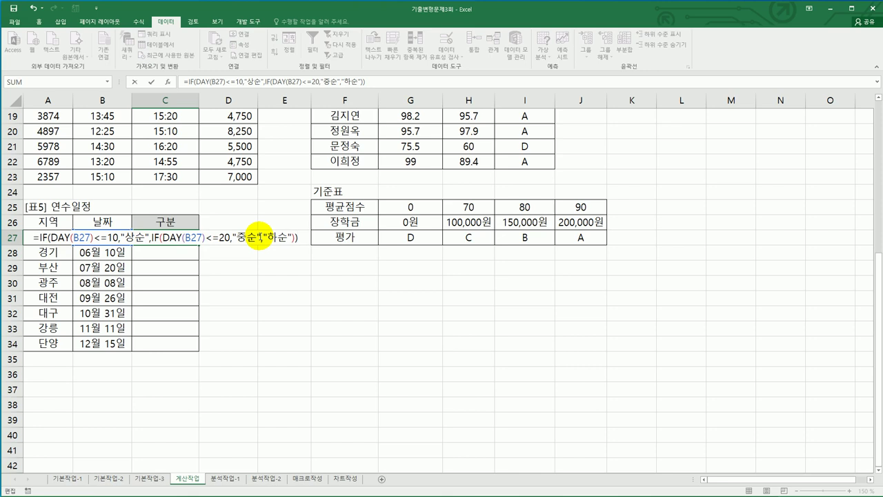
{"action": "key", "text": "Return"}
{"action": "left_click", "coordinate": [182, 234]}
{"action": "left_click_drag", "start_coordinate": [197, 244], "coordinate": [195, 351]}
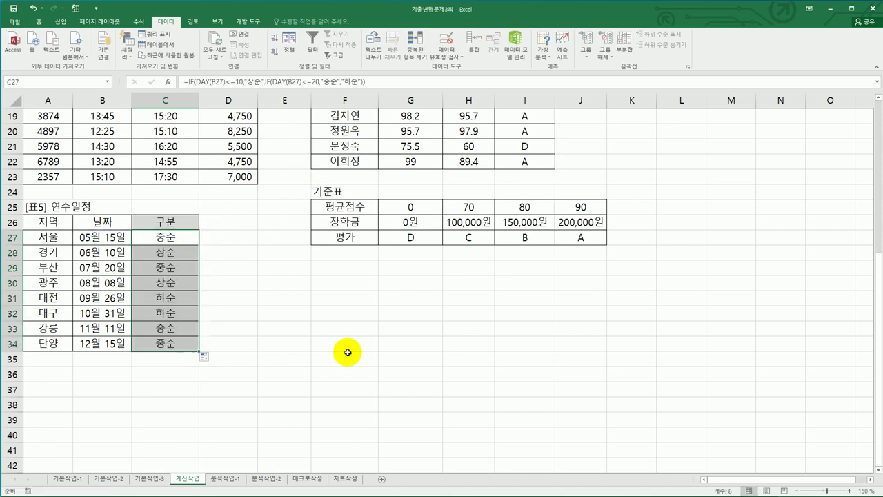
- Review the nested IF and RANK.EQ formula in C3 of 표1, checking each rank condition and its award name
{"action": "scroll", "coordinate": [348, 352], "scroll_direction": "up", "scroll_amount": 6}
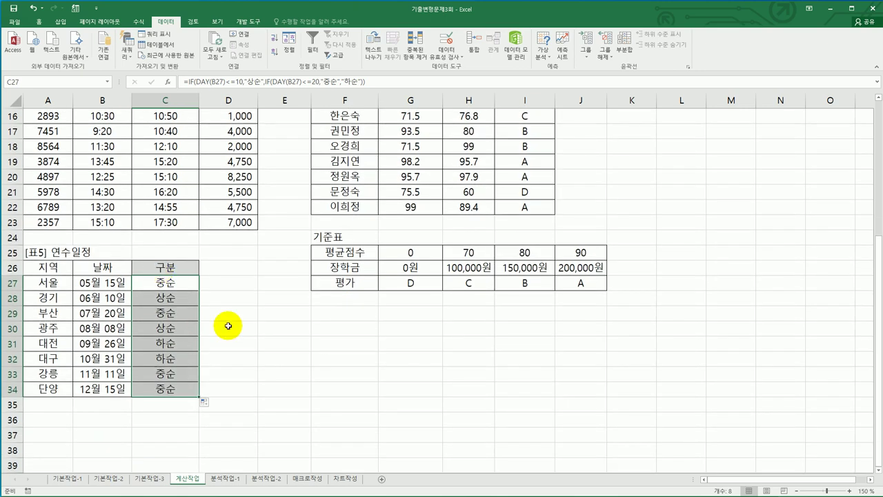
{"action": "scroll", "coordinate": [228, 326], "scroll_direction": "up", "scroll_amount": 1}
{"action": "left_click", "coordinate": [174, 147]}
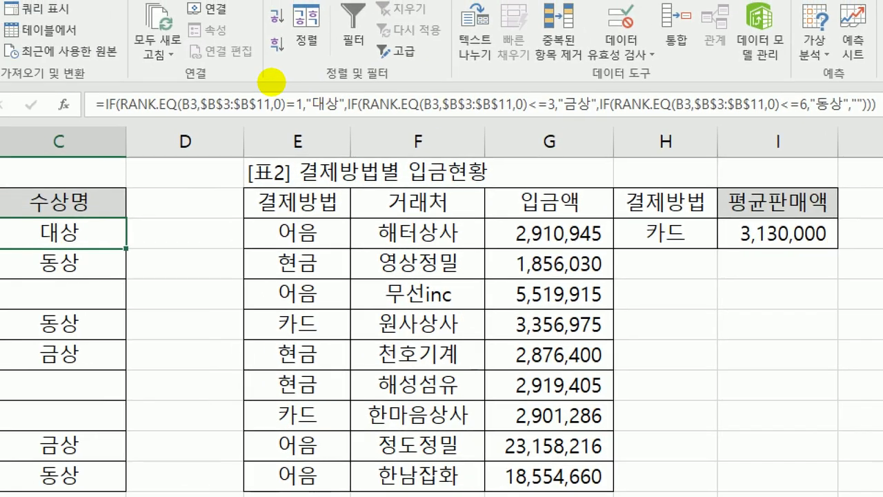
{"action": "mouse_move", "coordinate": [117, 103]}
{"action": "left_mouse_down"}
{"action": "mouse_move", "coordinate": [283, 105]}
{"action": "mouse_move", "coordinate": [300, 58]}
{"action": "mouse_move", "coordinate": [290, 102]}
{"action": "mouse_move", "coordinate": [304, 110]}
{"action": "left_mouse_up"}
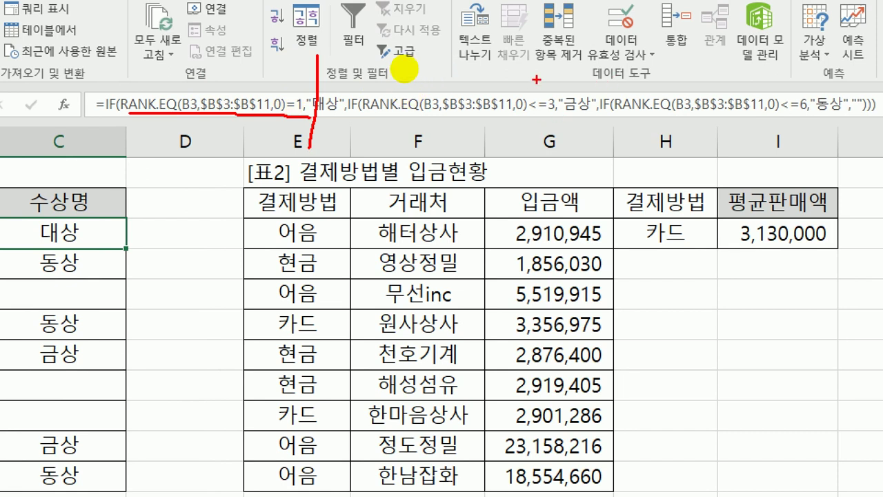
{"action": "left_click_drag", "start_coordinate": [523, 127], "coordinate": [608, 130]}
{"action": "left_click_drag", "start_coordinate": [606, 65], "coordinate": [583, 174]}
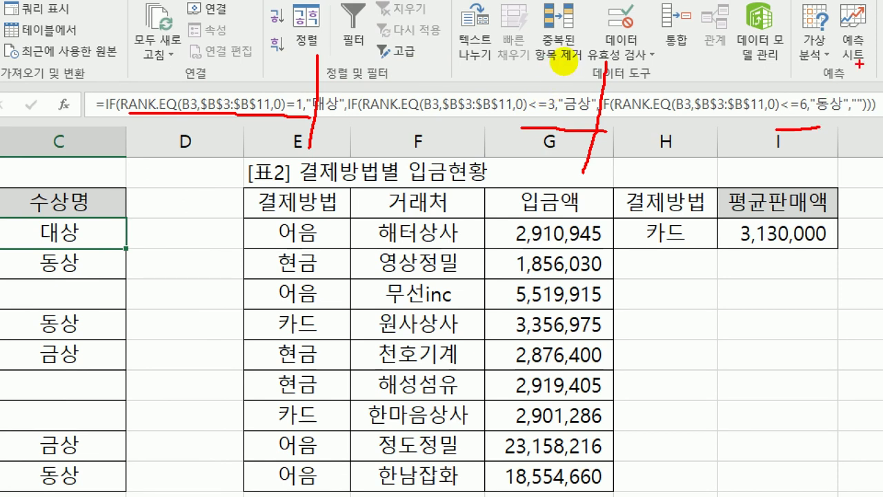
{"action": "left_click_drag", "start_coordinate": [859, 66], "coordinate": [819, 172]}
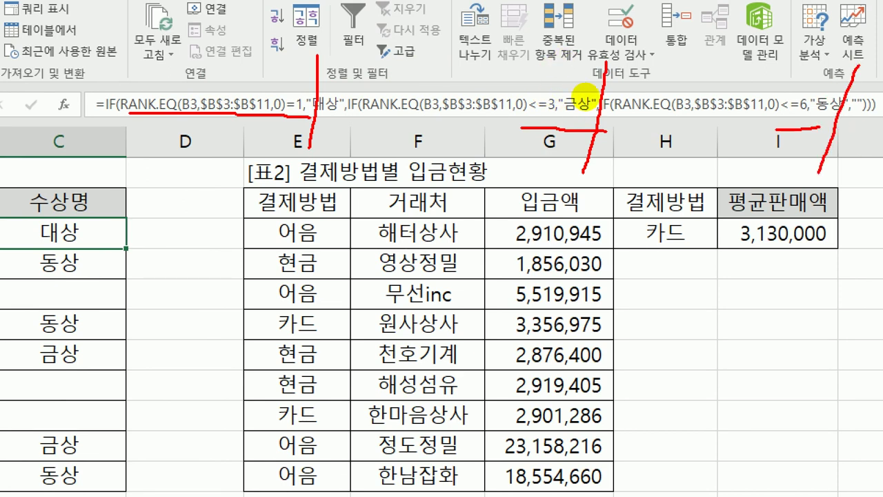
{"action": "key", "text": "Escape"}
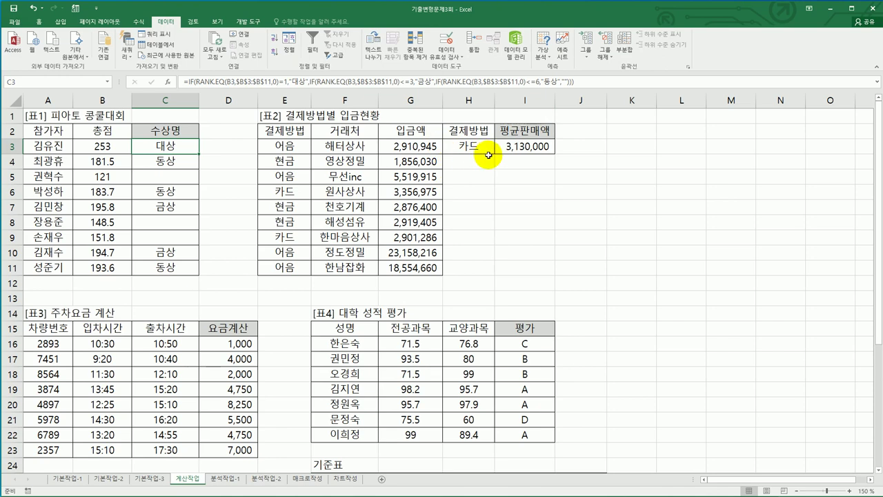
- Review the ROUNDUP and DAVERAGE formula in I3 of 표2 together with its 결제방법 criteria range
{"action": "left_click", "coordinate": [517, 146]}
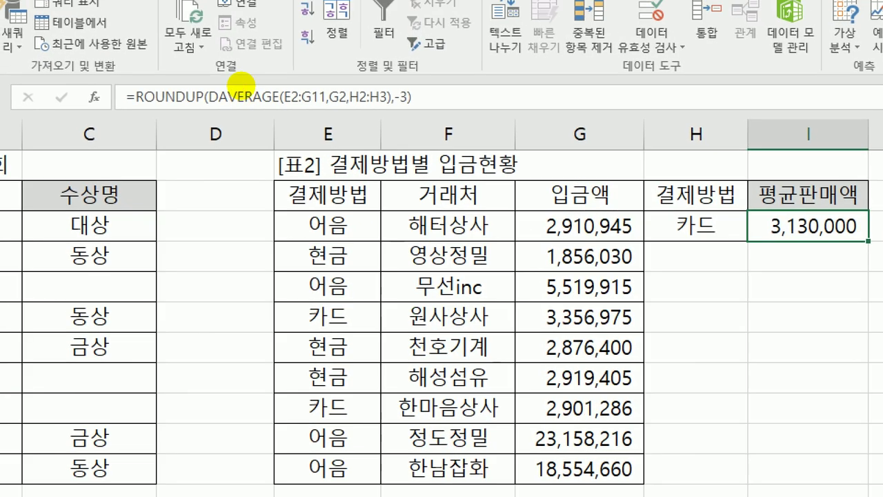
{"action": "left_click_drag", "start_coordinate": [205, 100], "coordinate": [379, 105]}
{"action": "mouse_move", "coordinate": [717, 246]}
{"action": "left_mouse_down"}
{"action": "mouse_move", "coordinate": [659, 207]}
{"action": "mouse_move", "coordinate": [697, 146]}
{"action": "mouse_move", "coordinate": [723, 269]}
{"action": "left_mouse_up"}
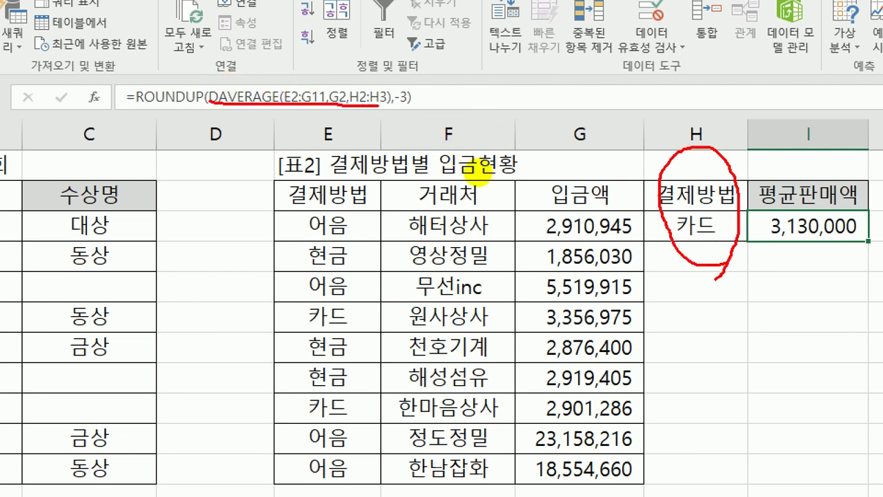
{"action": "mouse_move", "coordinate": [201, 82]}
{"action": "left_mouse_down"}
{"action": "mouse_move", "coordinate": [185, 96]}
{"action": "mouse_move", "coordinate": [195, 115]}
{"action": "mouse_move", "coordinate": [209, 81]}
{"action": "left_mouse_up"}
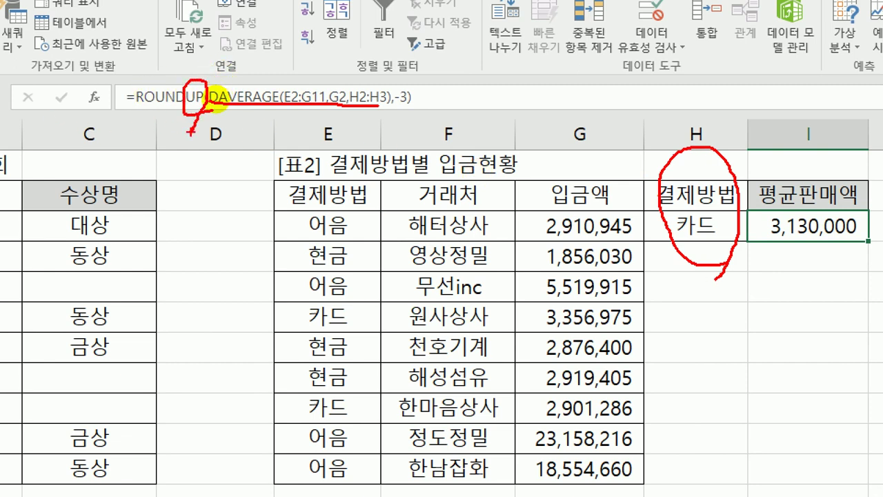
- Examine the arguments of the ROUNDUP and DAVERAGE formula in I3 for the average sales of 카드 payments
{"action": "left_click_drag", "start_coordinate": [396, 110], "coordinate": [410, 108]}
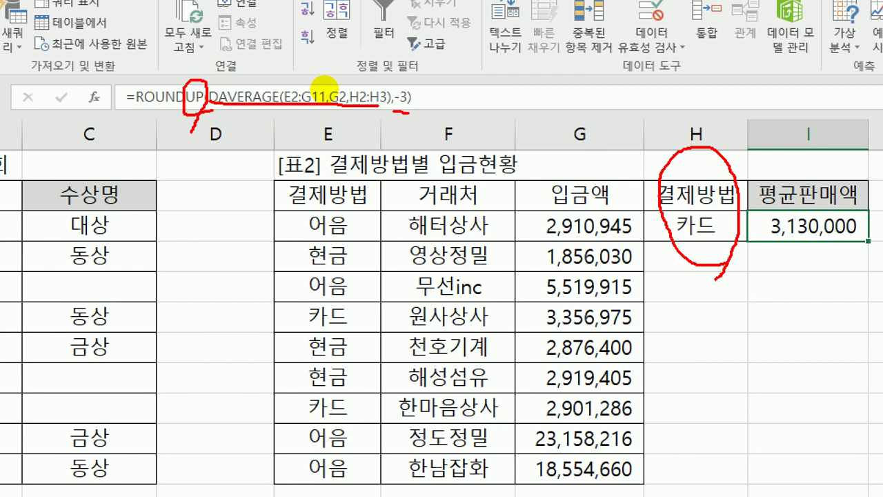
{"action": "mouse_move", "coordinate": [857, 200]}
{"action": "left_mouse_down"}
{"action": "mouse_move", "coordinate": [854, 230]}
{"action": "mouse_move", "coordinate": [842, 222]}
{"action": "mouse_move", "coordinate": [850, 242]}
{"action": "left_mouse_up"}
{"action": "left_click_drag", "start_coordinate": [831, 204], "coordinate": [827, 242]}
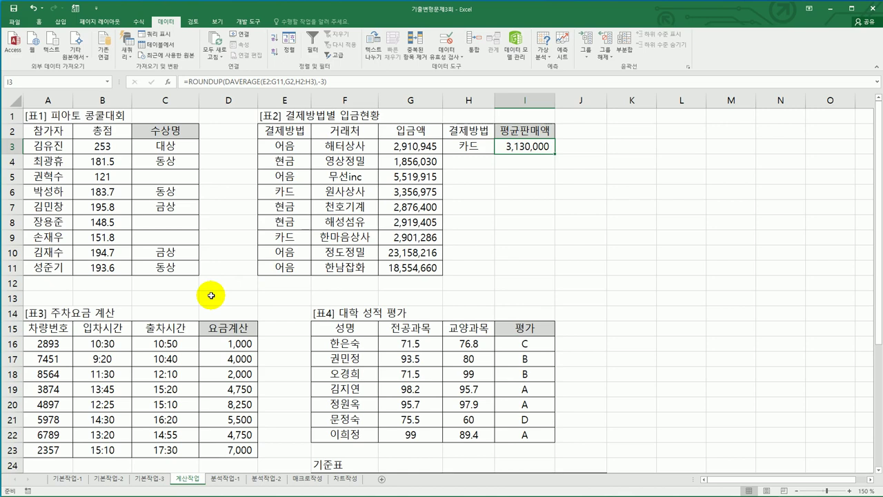
- Examine how the parking fee formula in D16 combines HOUR and MINUTE before dividing by 10 and multiplying by 500
{"action": "left_click", "coordinate": [237, 341]}
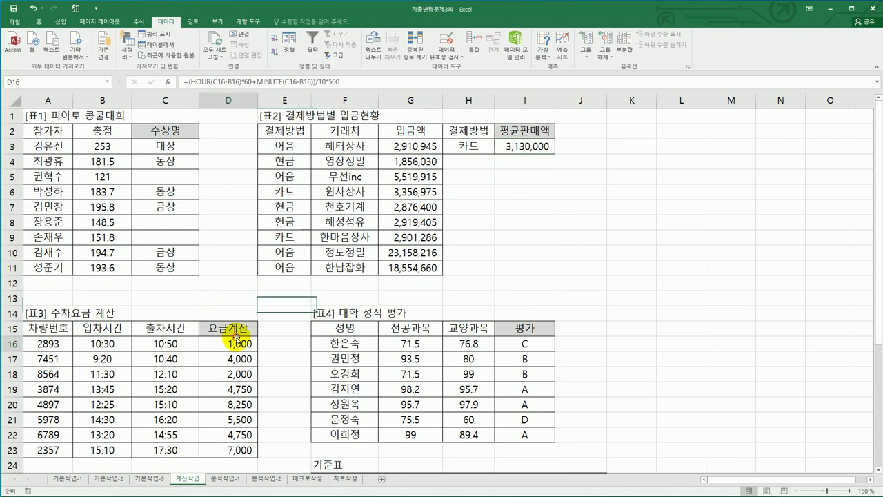
{"action": "scroll", "coordinate": [277, 342], "scroll_direction": "down", "scroll_amount": 4}
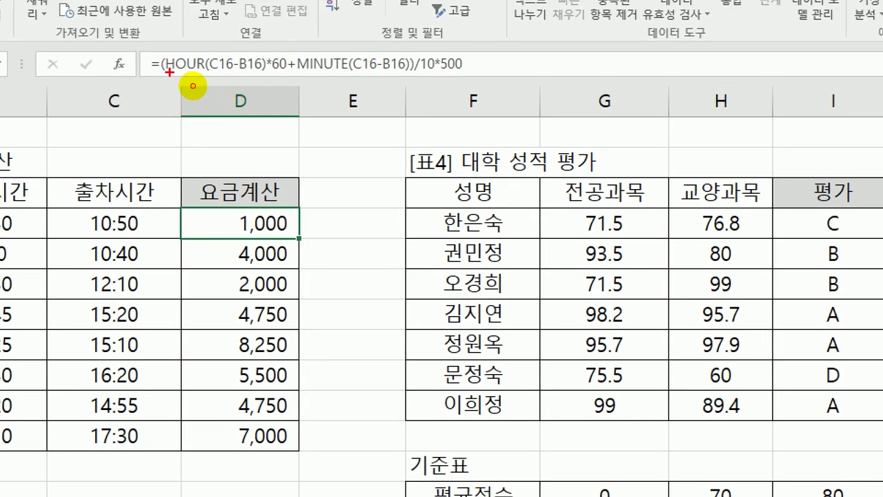
{"action": "left_click_drag", "start_coordinate": [169, 72], "coordinate": [249, 71]}
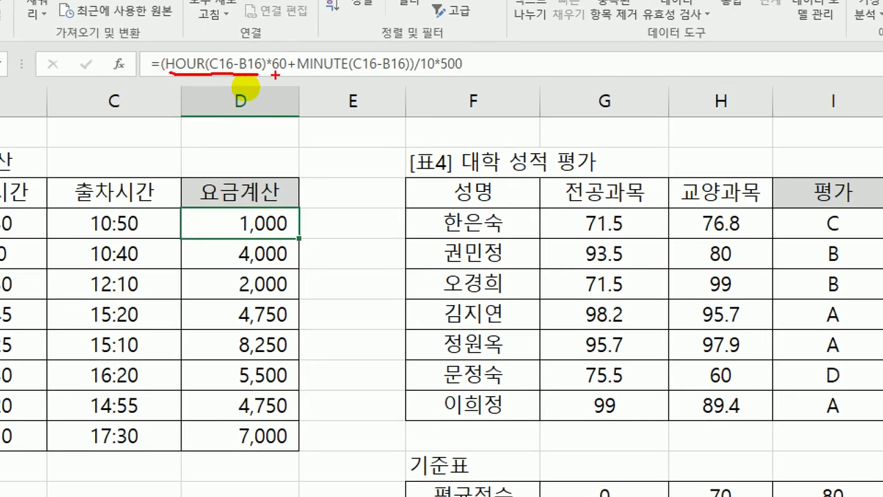
{"action": "mouse_move", "coordinate": [265, 51]}
{"action": "left_mouse_down"}
{"action": "mouse_move", "coordinate": [283, 77]}
{"action": "mouse_move", "coordinate": [407, 79]}
{"action": "left_mouse_up"}
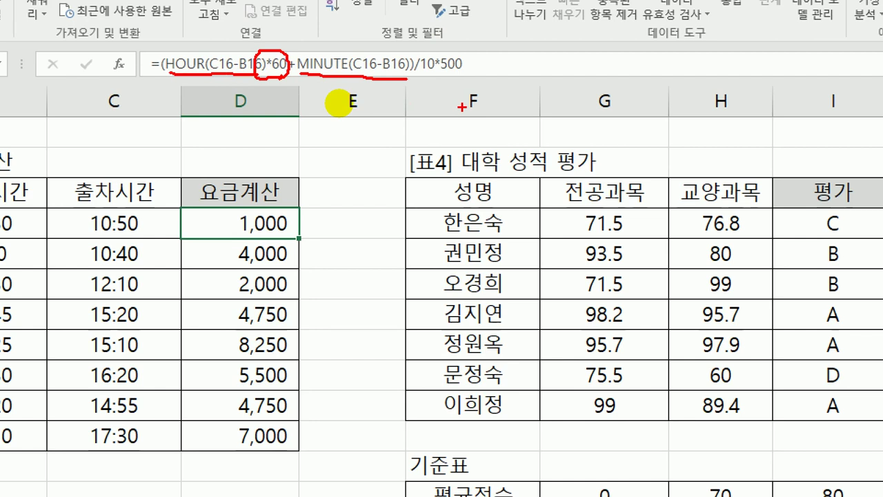
{"action": "left_click_drag", "start_coordinate": [430, 33], "coordinate": [431, 85]}
{"action": "mouse_move", "coordinate": [174, 38]}
{"action": "left_mouse_down"}
{"action": "mouse_move", "coordinate": [165, 69]}
{"action": "mouse_move", "coordinate": [178, 90]}
{"action": "left_mouse_up"}
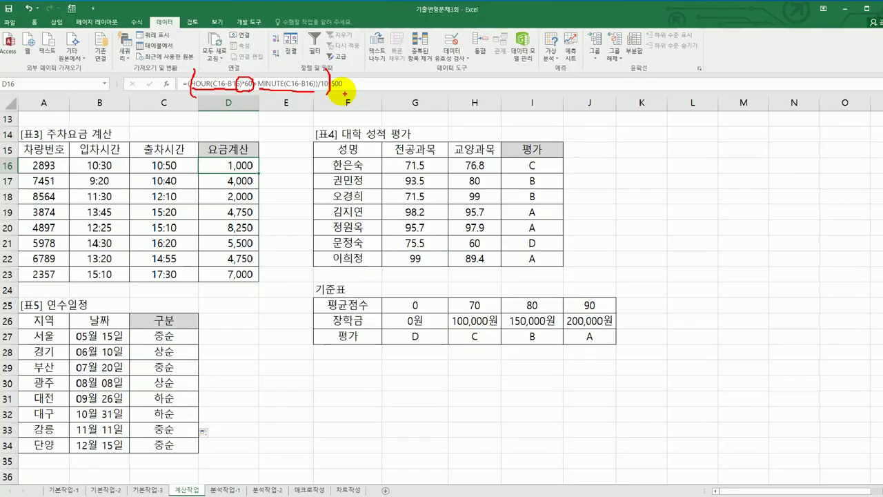
{"action": "key", "text": "Escape"}
- Examine the HLOOKUP grade formula in I16 with its 기준표 lookup table, and the nested IF formula in C27
{"action": "left_click", "coordinate": [865, 232]}
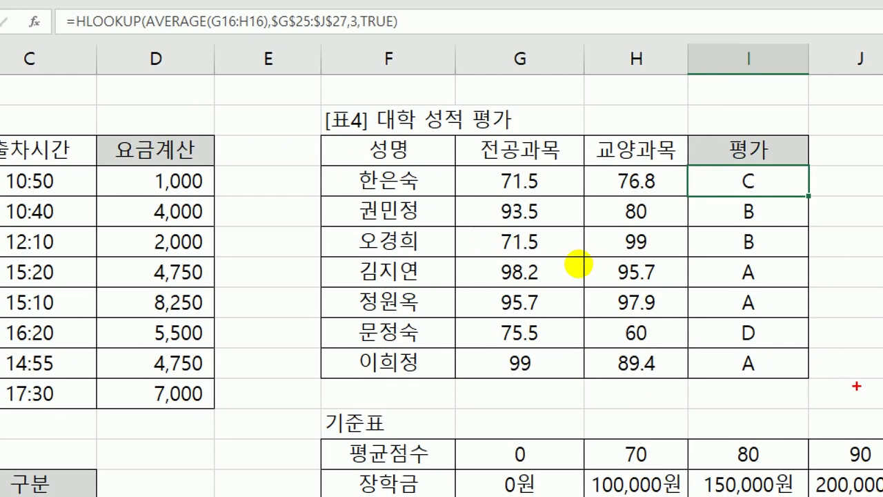
{"action": "mouse_move", "coordinate": [550, 163]}
{"action": "left_mouse_down"}
{"action": "mouse_move", "coordinate": [627, 192]}
{"action": "mouse_move", "coordinate": [607, 200]}
{"action": "left_mouse_up"}
{"action": "mouse_move", "coordinate": [737, 475]}
{"action": "left_mouse_down"}
{"action": "mouse_move", "coordinate": [663, 382]}
{"action": "mouse_move", "coordinate": [702, 474]}
{"action": "left_mouse_up"}
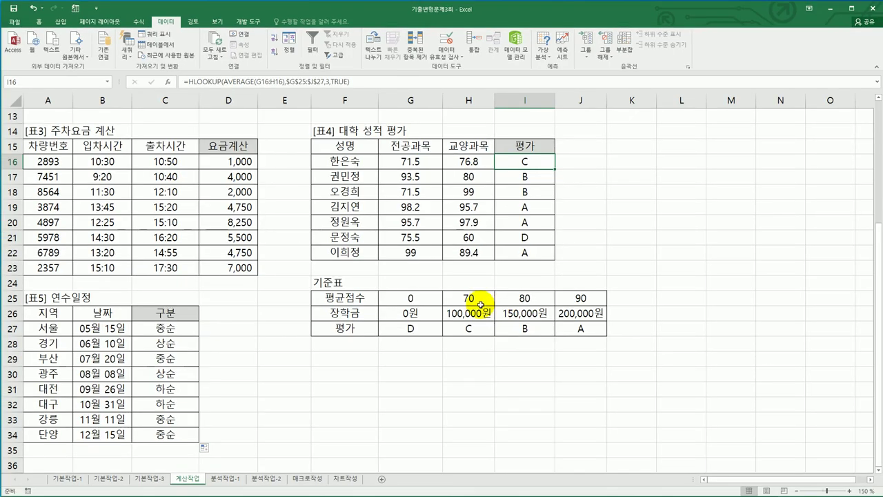
{"action": "left_click", "coordinate": [173, 330]}
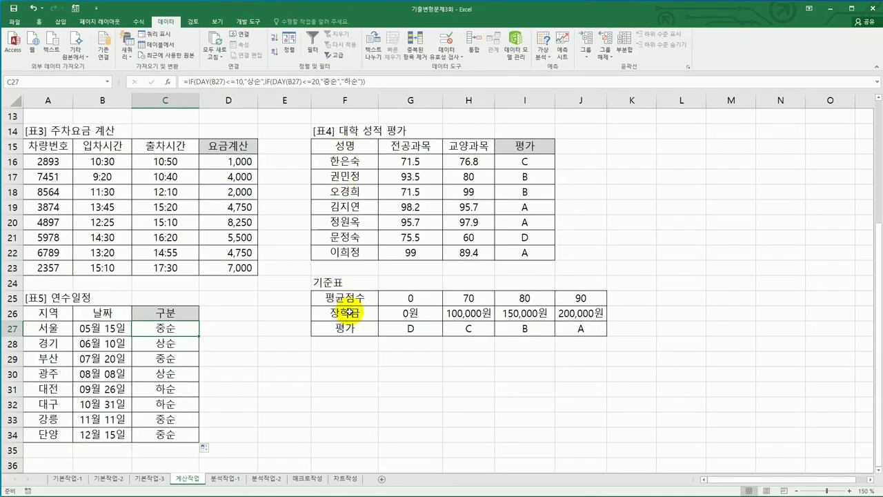
- On the 분석작업-1 sheet, examine the loan inputs, the PMT formula in C6, and the rate and loan amount ranges of the empty table
{"action": "left_click", "coordinate": [234, 476]}
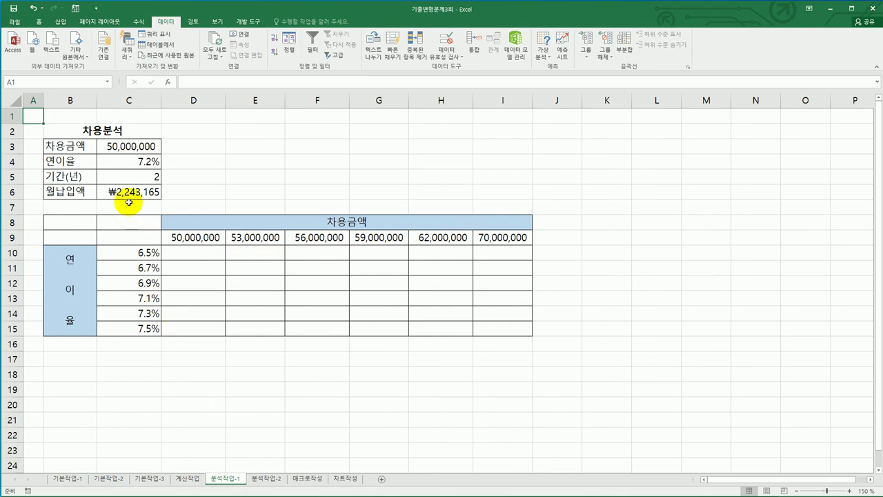
{"action": "left_click", "coordinate": [135, 153]}
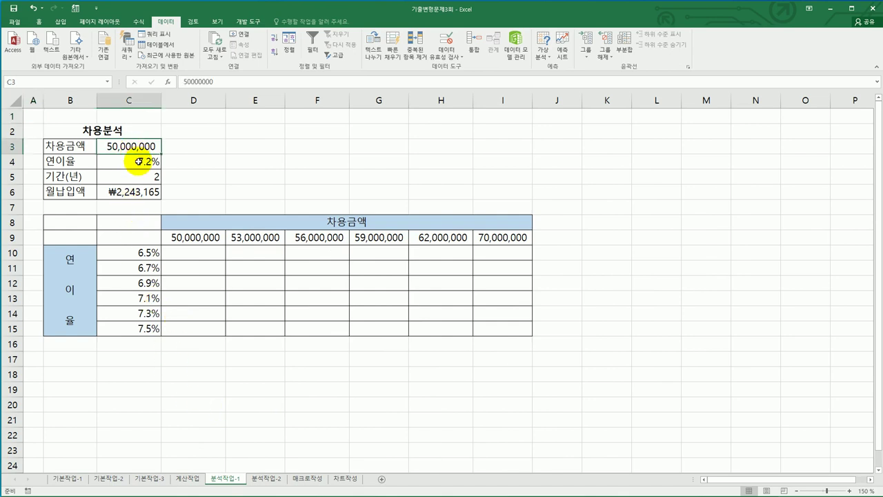
{"action": "left_click", "coordinate": [138, 161]}
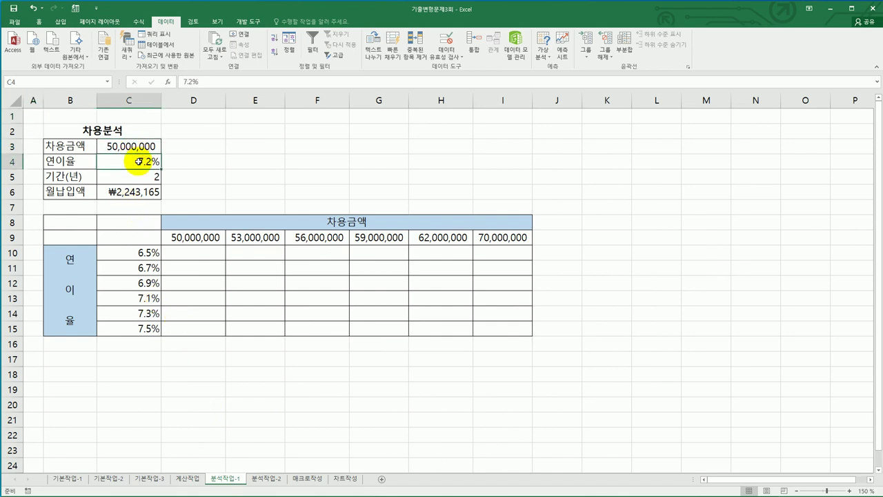
{"action": "left_click", "coordinate": [139, 181]}
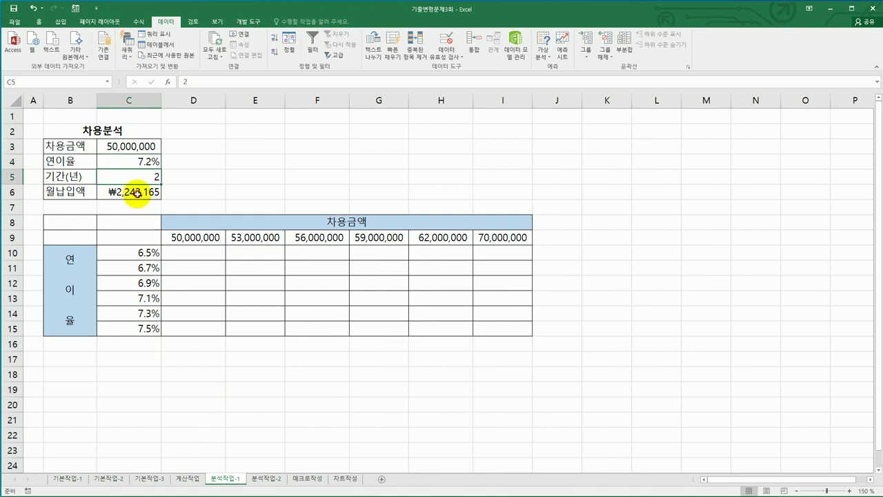
{"action": "left_click", "coordinate": [140, 196]}
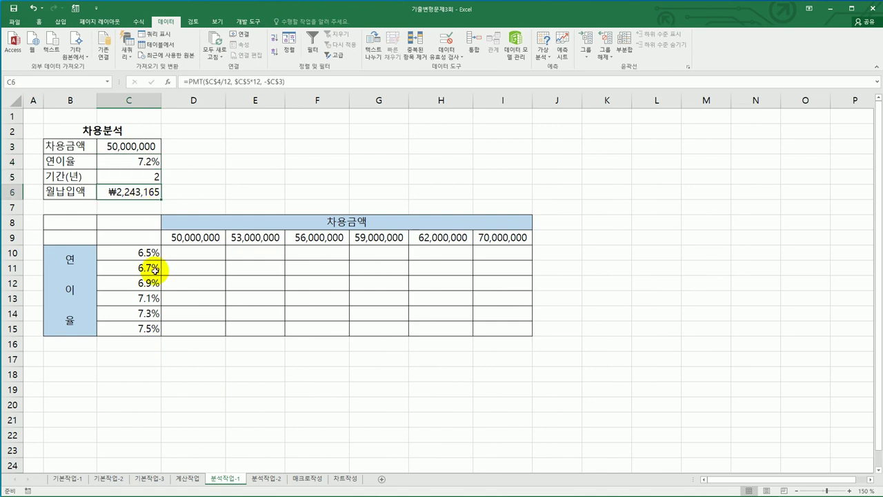
{"action": "left_click_drag", "start_coordinate": [124, 253], "coordinate": [128, 329]}
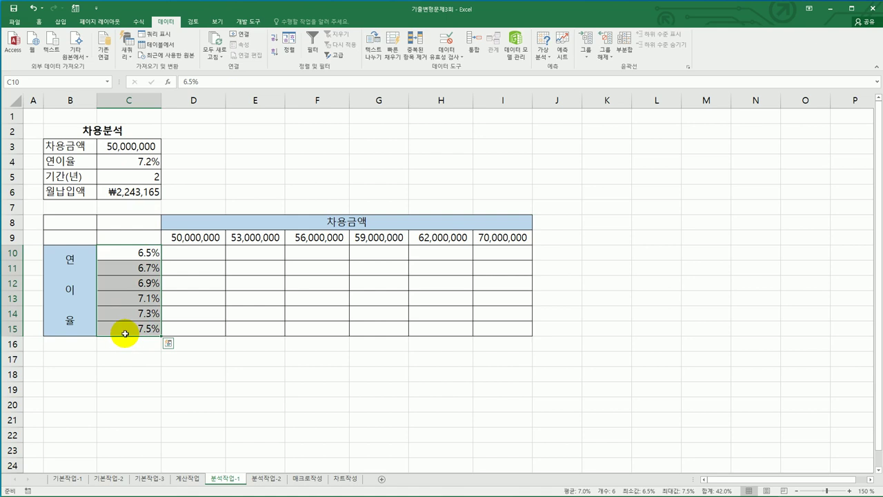
{"action": "left_click_drag", "start_coordinate": [189, 237], "coordinate": [486, 238]}
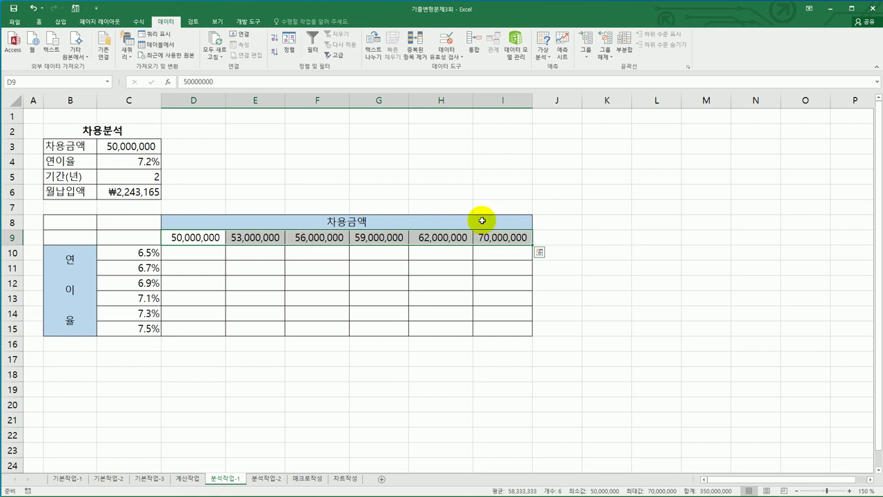
{"action": "left_click_drag", "start_coordinate": [138, 233], "coordinate": [484, 333]}
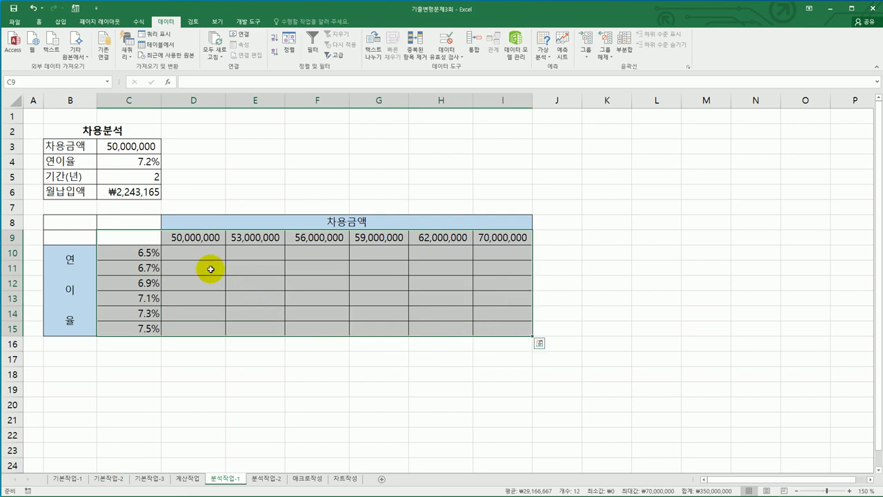
{"action": "left_click", "coordinate": [147, 236]}
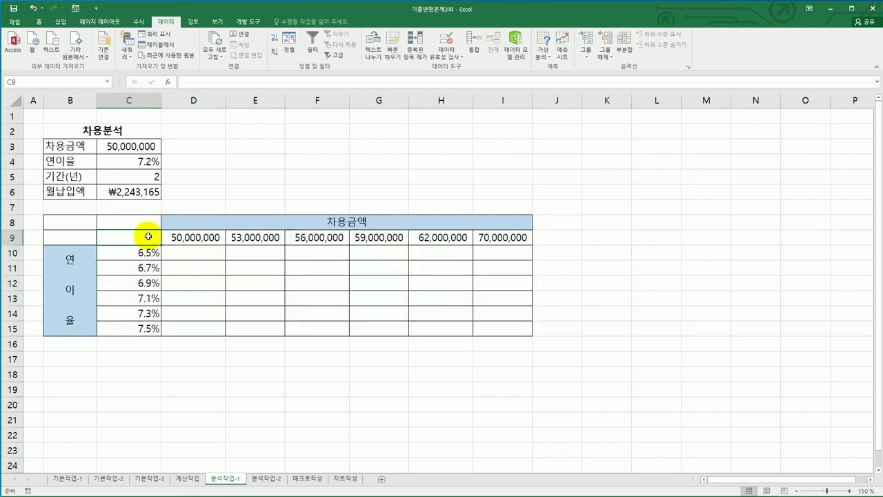
{"action": "left_click", "coordinate": [133, 193]}
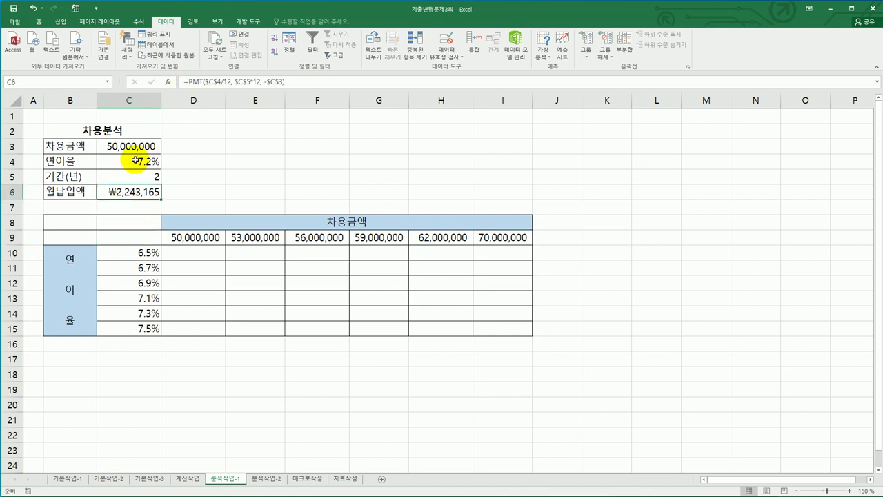
- Link the table's corner cell C9 to the monthly payment with the formula =C6
{"action": "left_click", "coordinate": [127, 238]}
{"action": "type", "text": "="}
{"action": "left_click", "coordinate": [125, 194]}
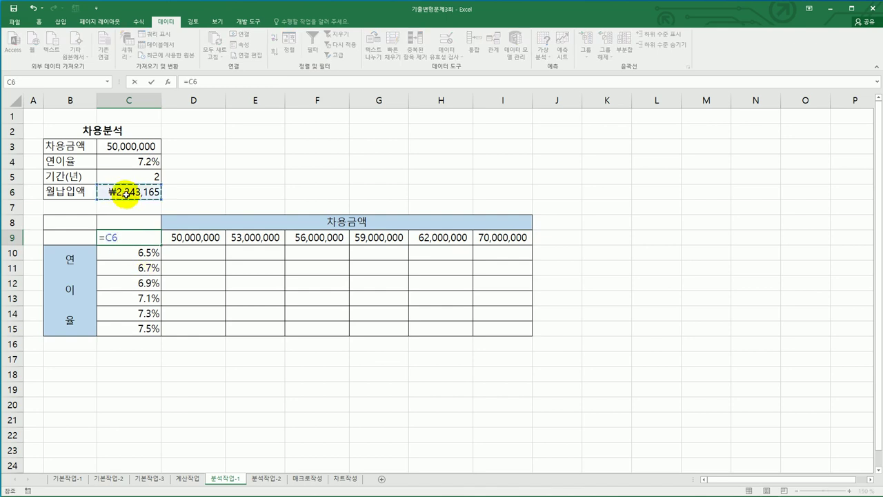
{"action": "key", "text": "Return"}
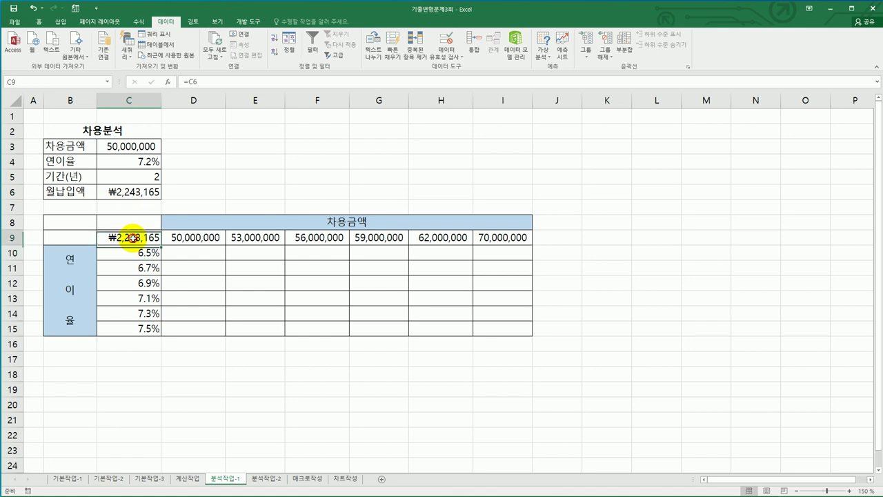
- Fill C9:I15 with a what-if data table using C3 as the row input cell and C4 as the column input cell
{"action": "left_click_drag", "start_coordinate": [133, 238], "coordinate": [489, 327]}
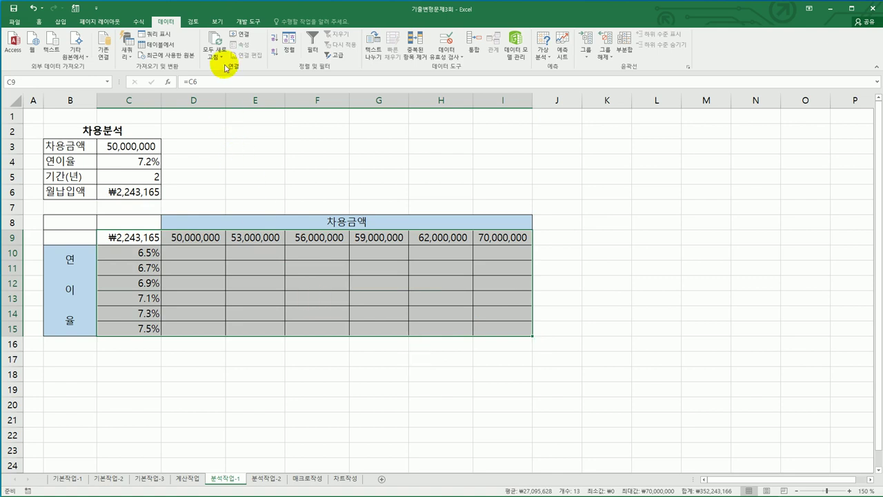
{"action": "left_click", "coordinate": [543, 53]}
{"action": "left_click", "coordinate": [557, 89]}
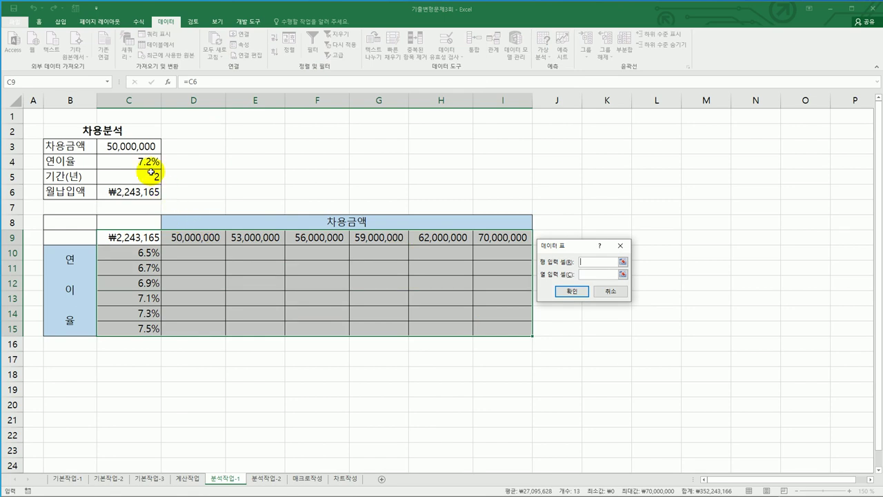
{"action": "left_click", "coordinate": [143, 147]}
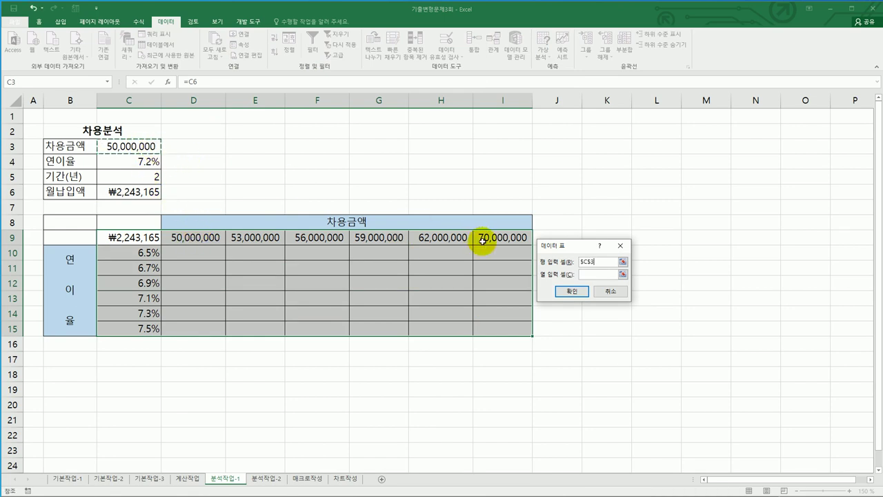
{"action": "left_click", "coordinate": [592, 274]}
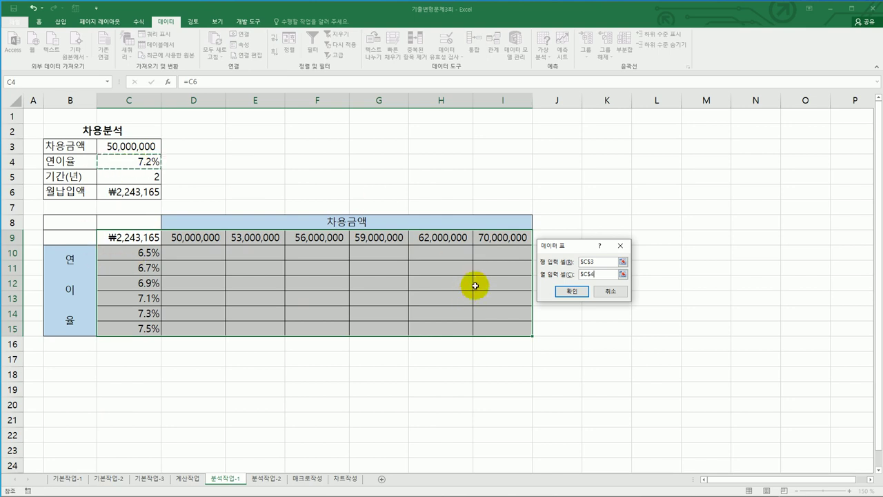
{"action": "left_click", "coordinate": [568, 291]}
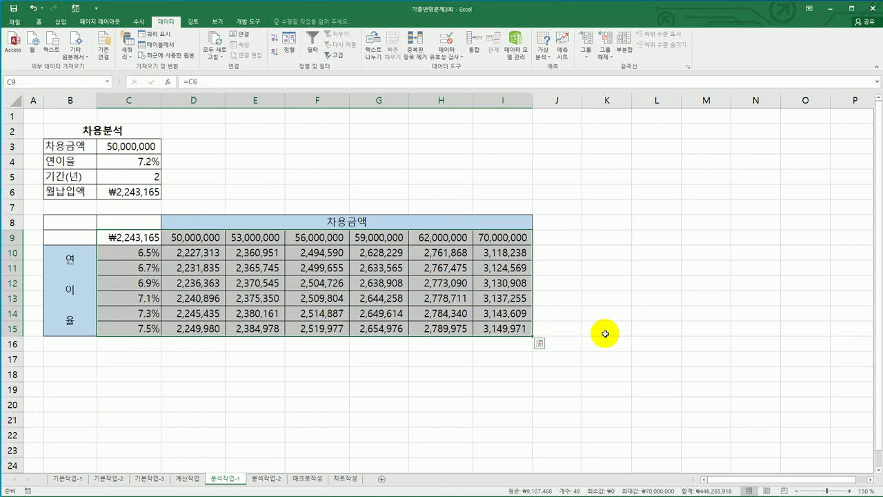
{"action": "left_click", "coordinate": [592, 373]}
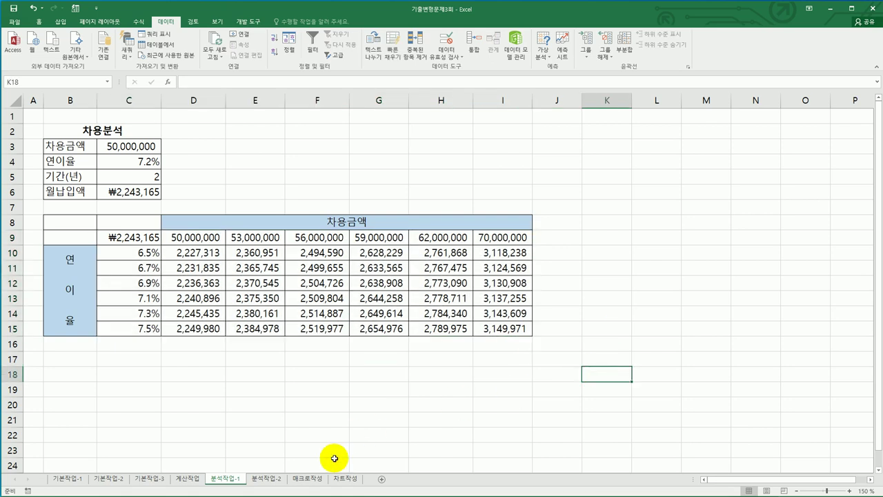
- On the 분석작업-2 sheet, use Goal Seek to bring the average 순이익 in I9 to 98000 by changing the growth rate in C11
{"action": "left_click", "coordinate": [273, 479]}
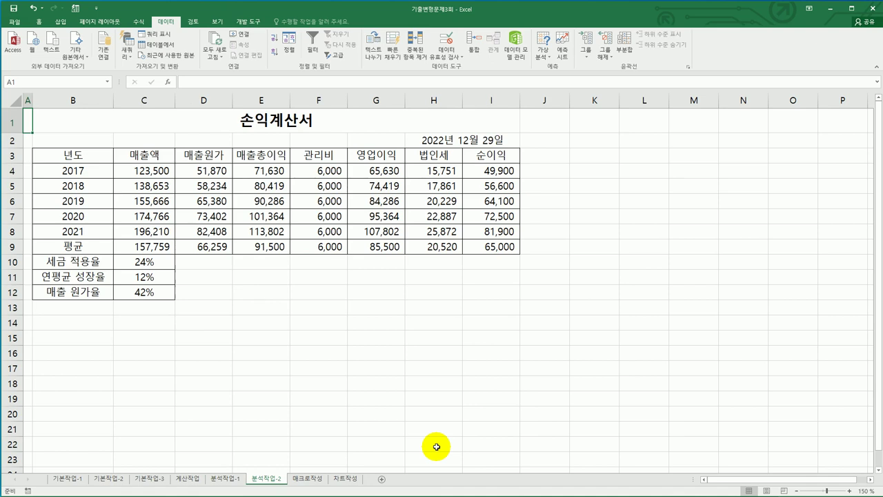
{"action": "left_click", "coordinate": [144, 279]}
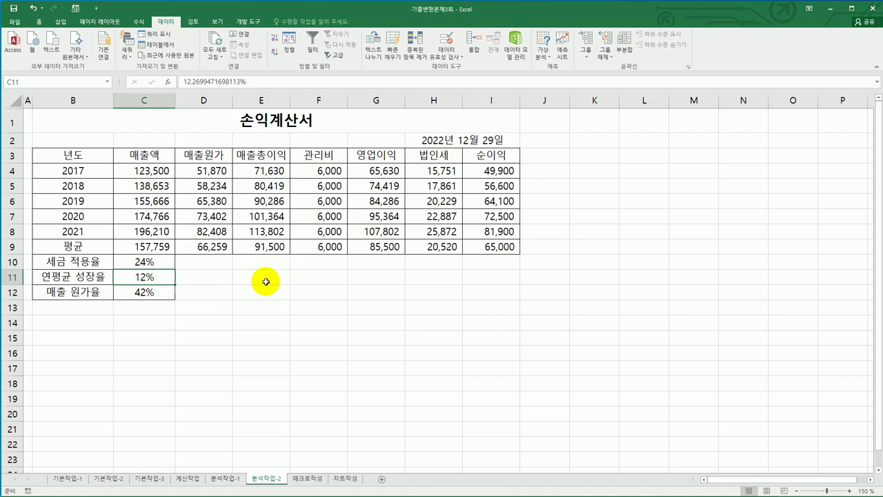
{"action": "left_click", "coordinate": [487, 250]}
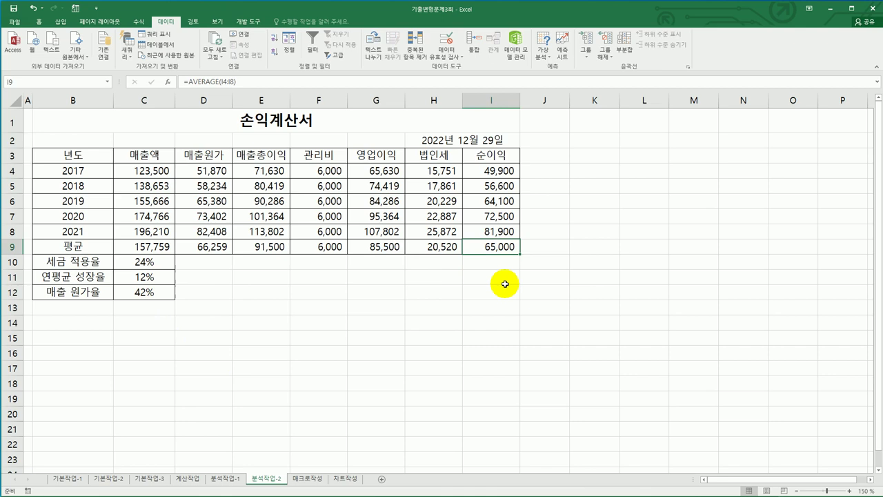
{"action": "left_click", "coordinate": [550, 58]}
{"action": "left_click", "coordinate": [560, 78]}
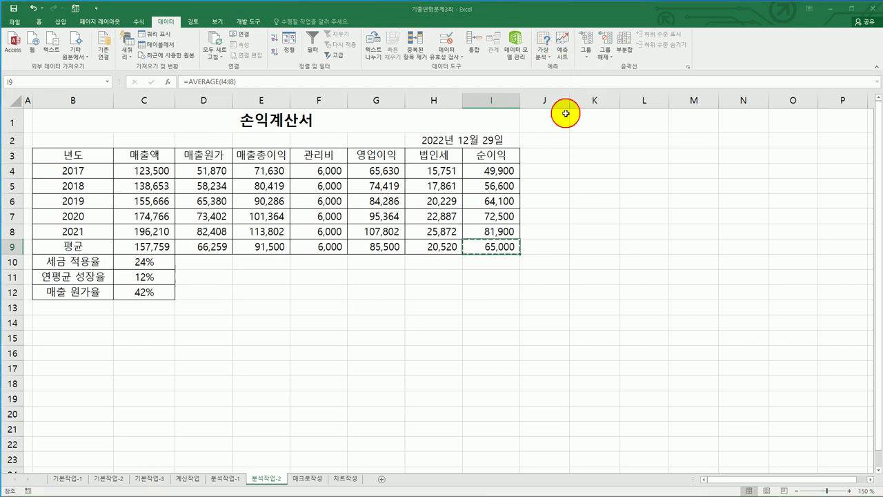
{"action": "left_click_drag", "start_coordinate": [571, 238], "coordinate": [623, 241]}
{"action": "left_click", "coordinate": [642, 270]}
{"action": "type", "text": "98000"}
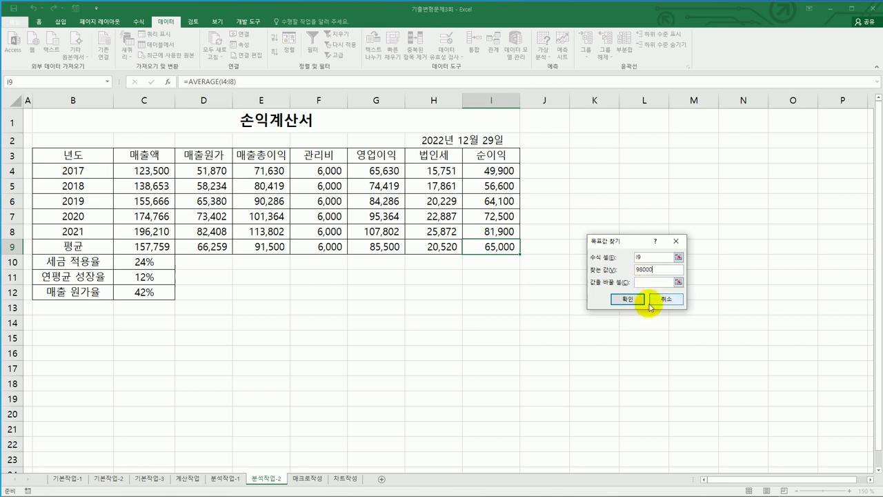
{"action": "left_click", "coordinate": [642, 283]}
{"action": "left_click", "coordinate": [156, 279]}
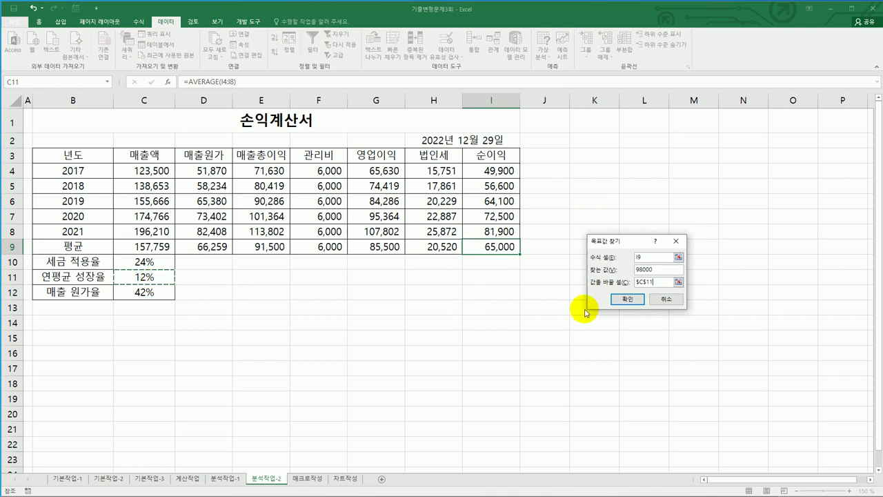
{"action": "left_click", "coordinate": [618, 302]}
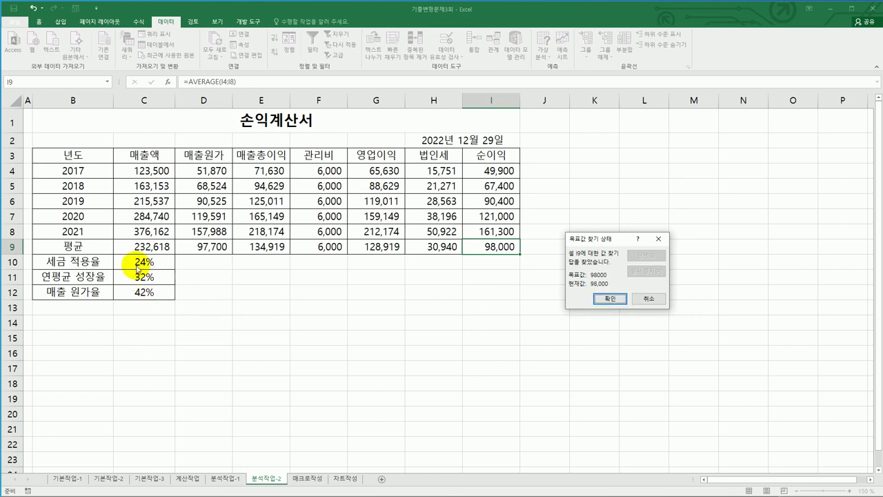
{"action": "left_click", "coordinate": [605, 298]}
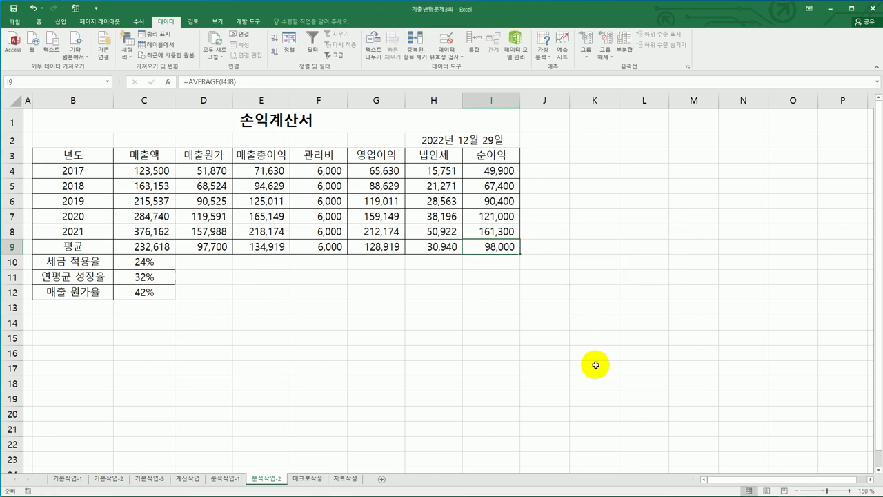
{"action": "left_click", "coordinate": [596, 365]}
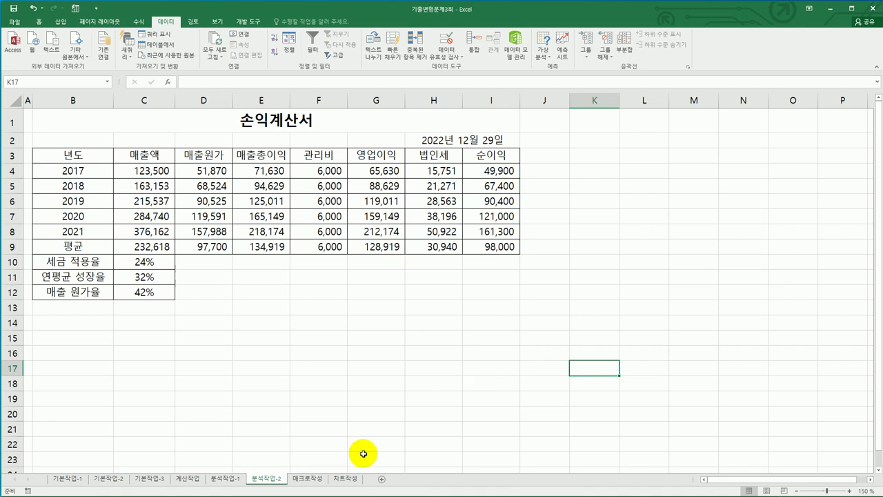
- On the 매크로작성 sheet, insert a form control button over F4:F5 and start recording its macro named 자동합계 in the current workbook
{"action": "left_click", "coordinate": [305, 485]}
{"action": "left_click", "coordinate": [363, 390]}
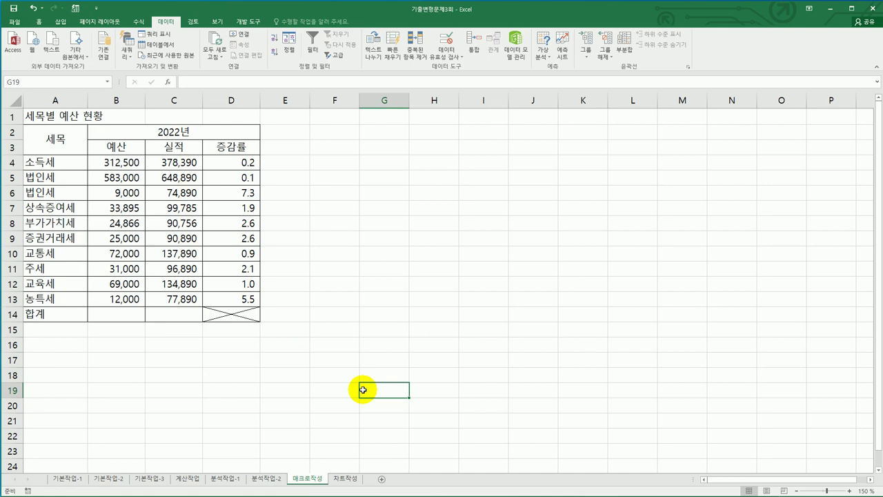
{"action": "left_click", "coordinate": [253, 22]}
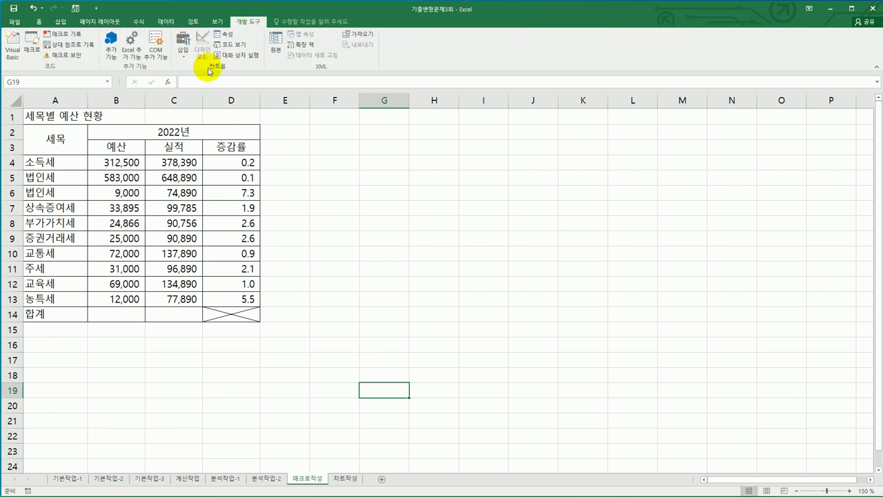
{"action": "left_click", "coordinate": [183, 45]}
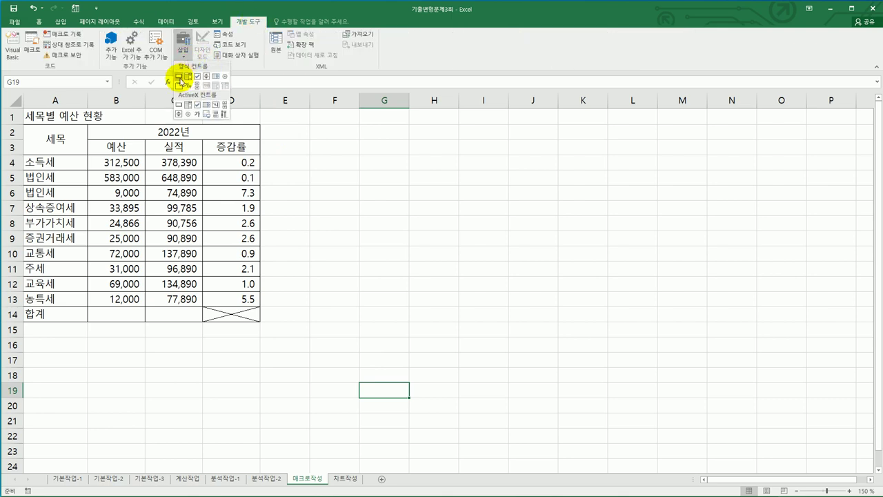
{"action": "left_click", "coordinate": [180, 77]}
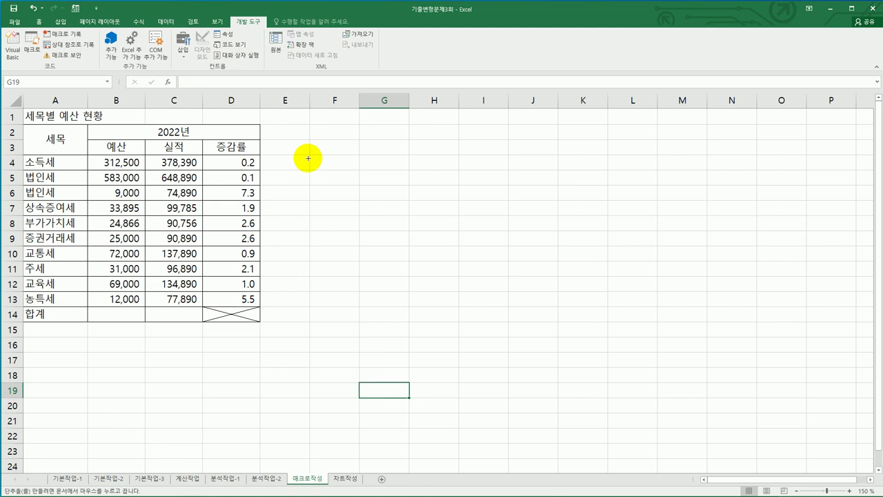
{"action": "left_click_drag", "start_coordinate": [311, 154], "coordinate": [344, 184]}
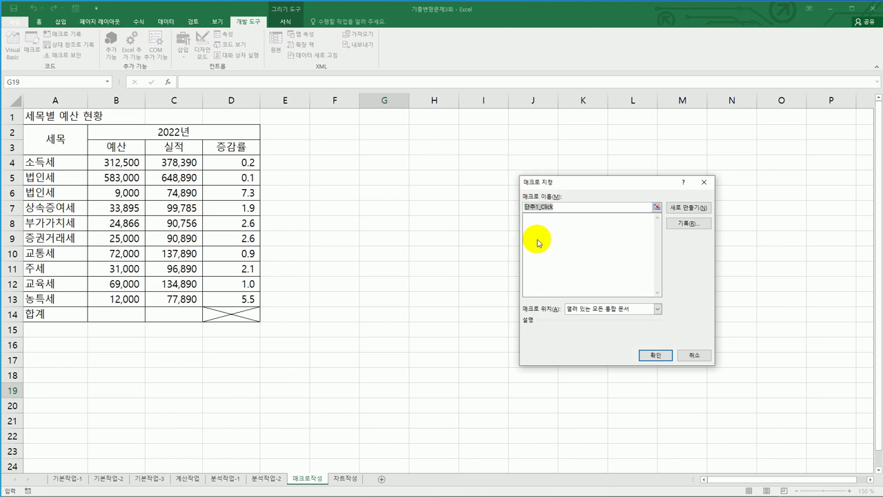
{"action": "type", "text": "자동합계"}
{"action": "left_click", "coordinate": [677, 223]}
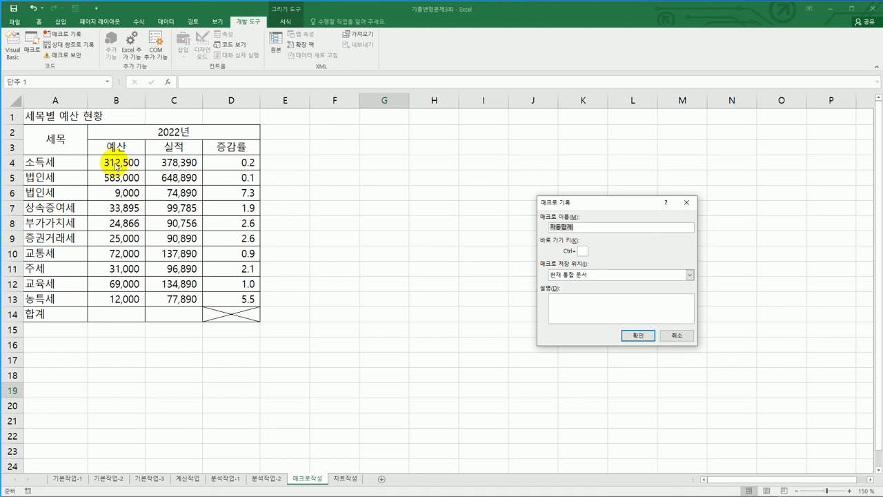
{"action": "left_click", "coordinate": [638, 336]}
- Fill the 합계 cells B14:C14 with AutoSum totals of the 예산 and 실적 columns, and check both SUM formulas
{"action": "left_click_drag", "start_coordinate": [127, 162], "coordinate": [160, 311]}
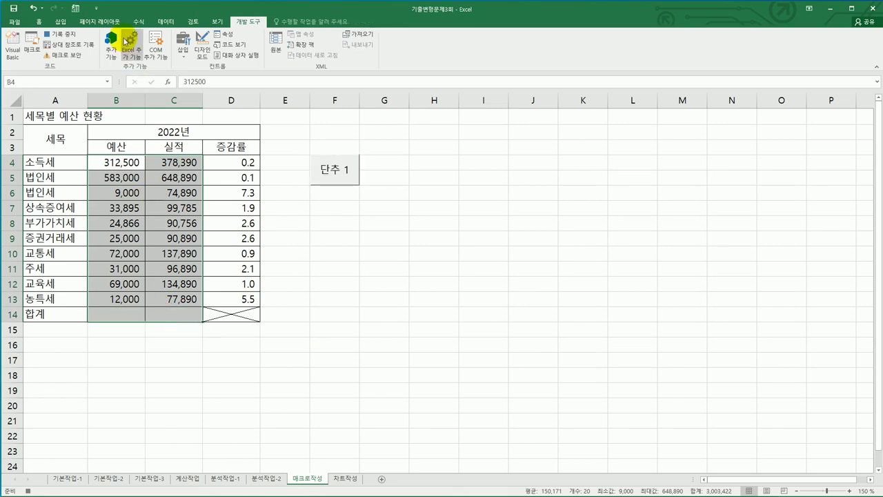
{"action": "left_click", "coordinate": [138, 21]}
{"action": "left_click", "coordinate": [40, 42]}
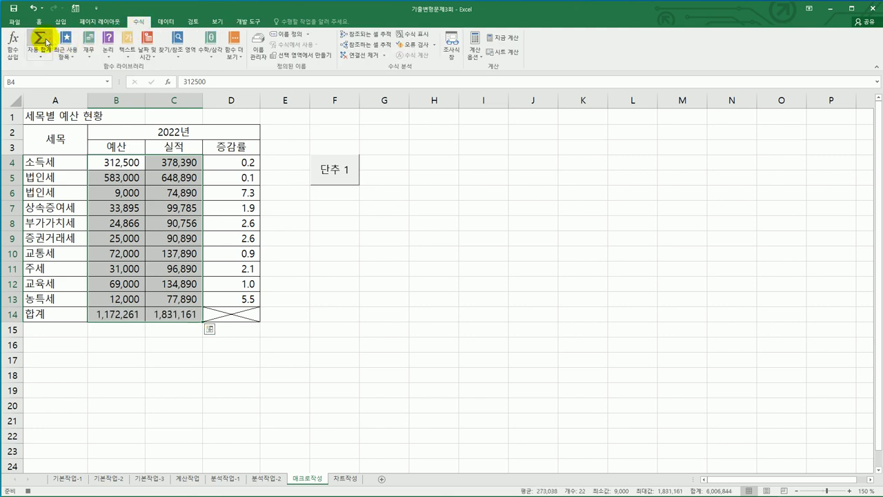
{"action": "left_click", "coordinate": [111, 314]}
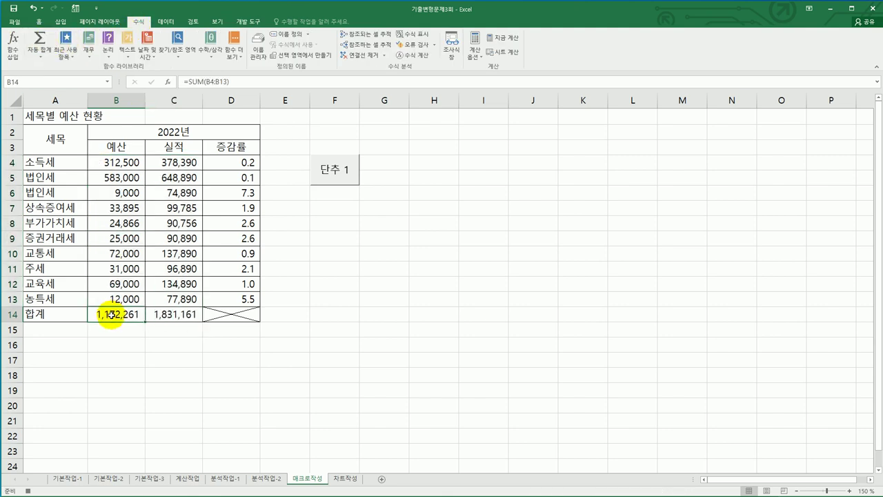
{"action": "left_click", "coordinate": [163, 317]}
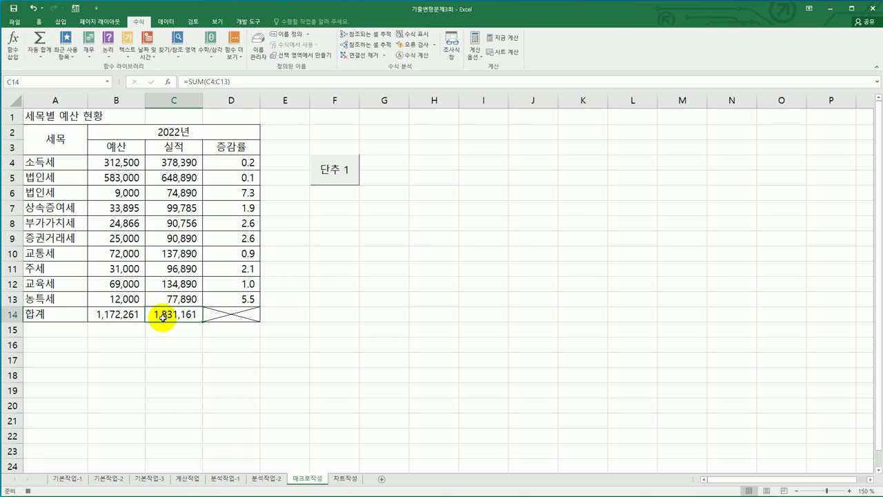
- Change the label of the button over F4:F5 to 자동합계
{"action": "right_click", "coordinate": [345, 170]}
{"action": "left_click", "coordinate": [378, 208]}
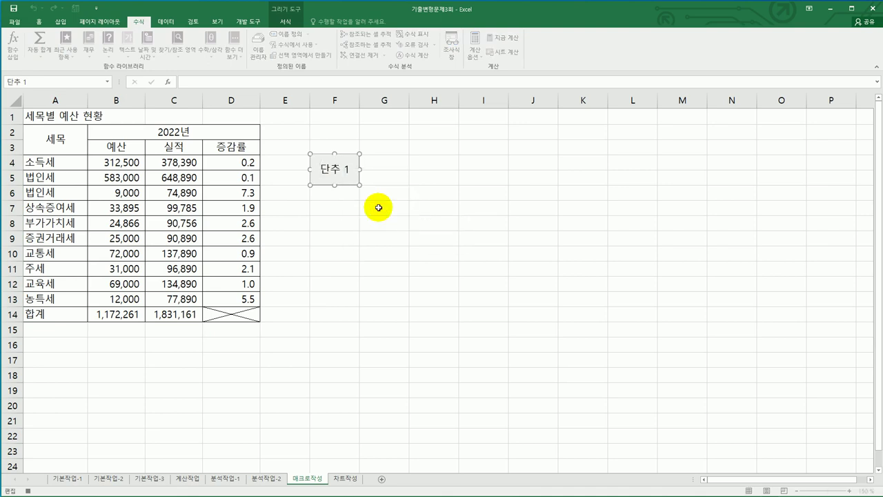
{"action": "key", "text": "ctrl+a"}
{"action": "type", "text": "자동합ㄱㅖ"}
{"action": "left_click", "coordinate": [378, 208]}
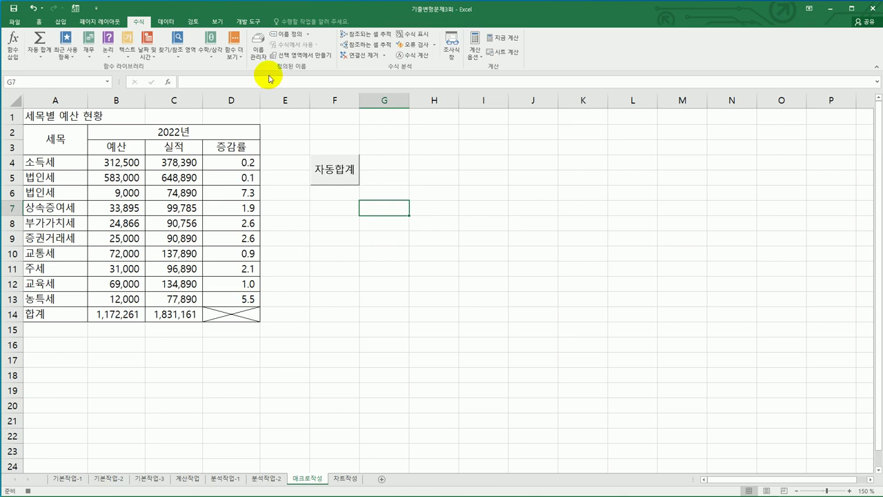
- Insert a second form control button over F8:F9 and assign it the macro name 백분율
{"action": "left_click", "coordinate": [250, 21]}
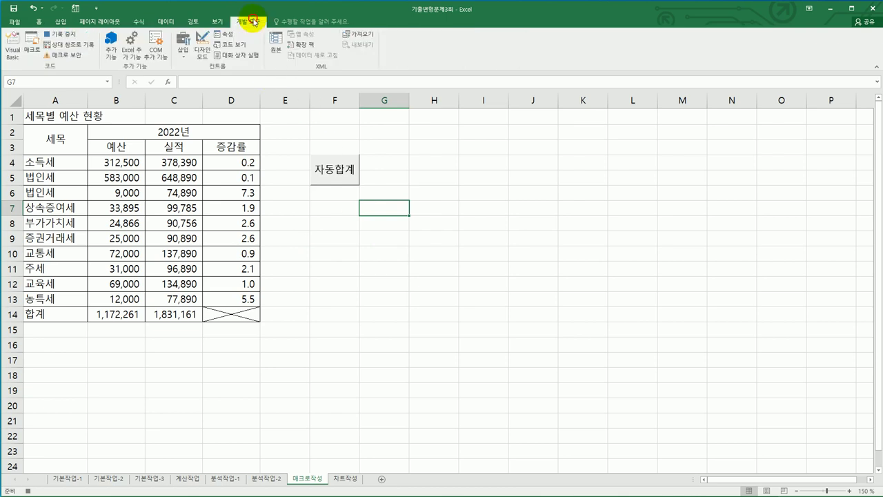
{"action": "left_click", "coordinate": [183, 52]}
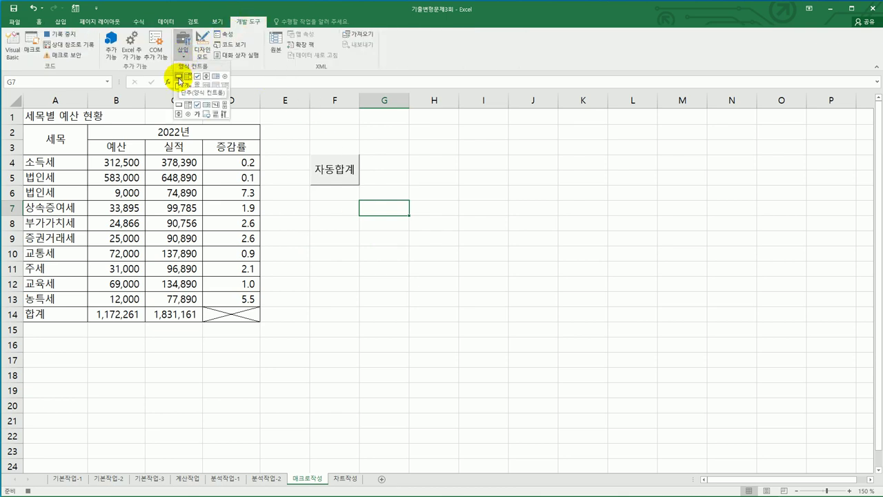
{"action": "left_click", "coordinate": [178, 76]}
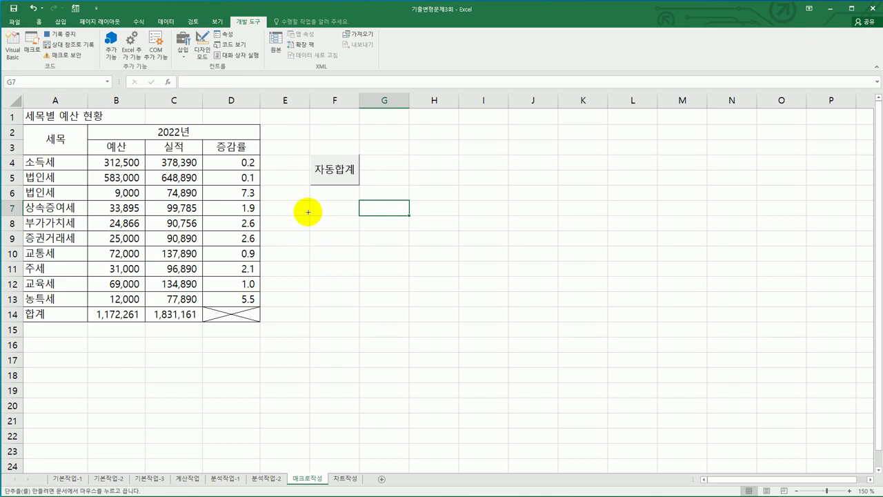
{"action": "left_click_drag", "start_coordinate": [310, 214], "coordinate": [352, 242]}
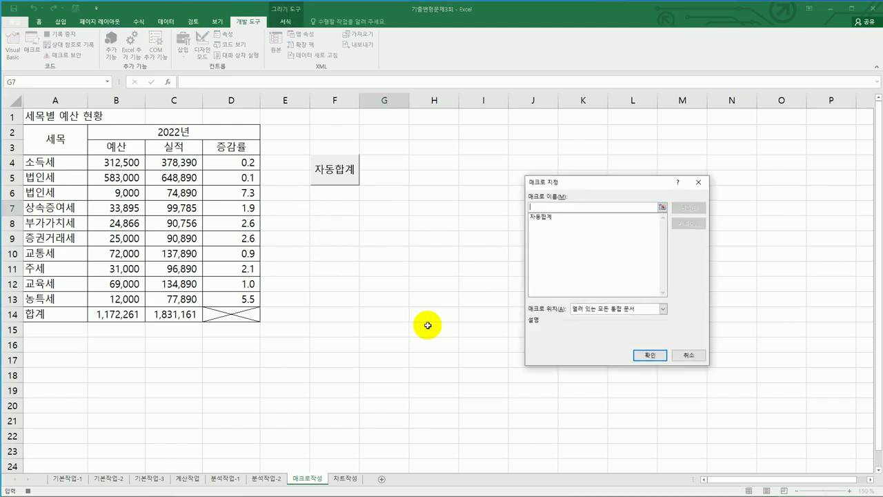
{"action": "type", "text": "백분율"}
{"action": "left_click", "coordinate": [576, 245]}
{"action": "left_click", "coordinate": [557, 207]}
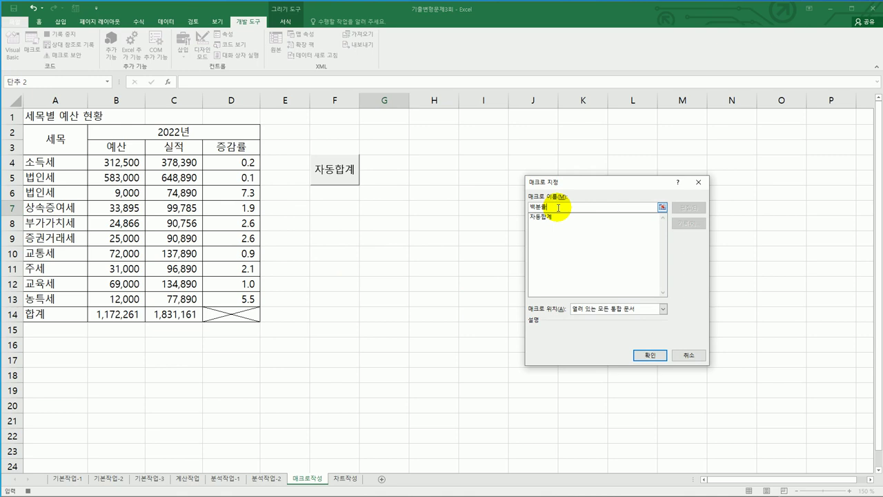
{"action": "left_click", "coordinate": [649, 356]}
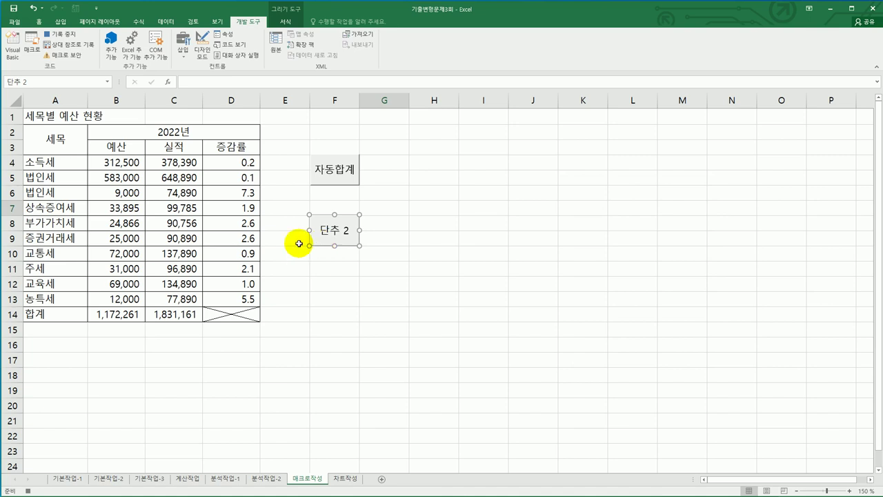
- Format the 증감률 values in D4:D13 with the percent style and stop the macro recording
{"action": "left_click", "coordinate": [230, 167]}
{"action": "left_click_drag", "start_coordinate": [237, 179], "coordinate": [234, 299]}
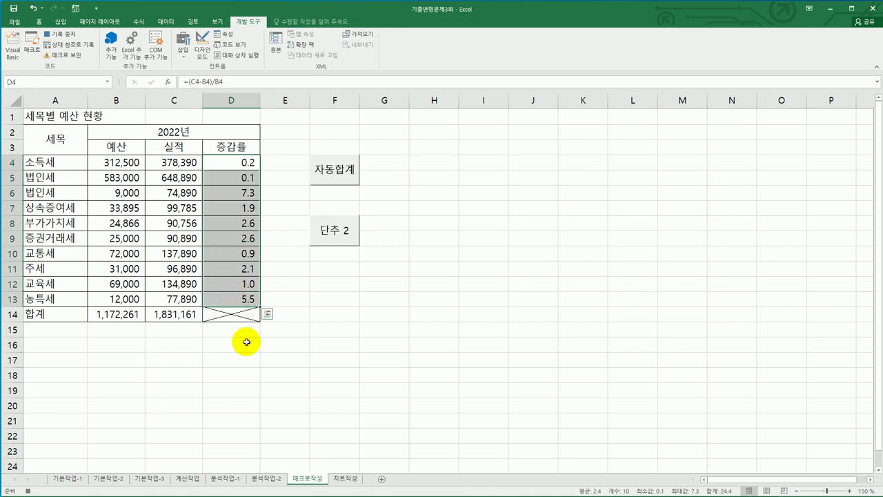
{"action": "left_click", "coordinate": [39, 22]}
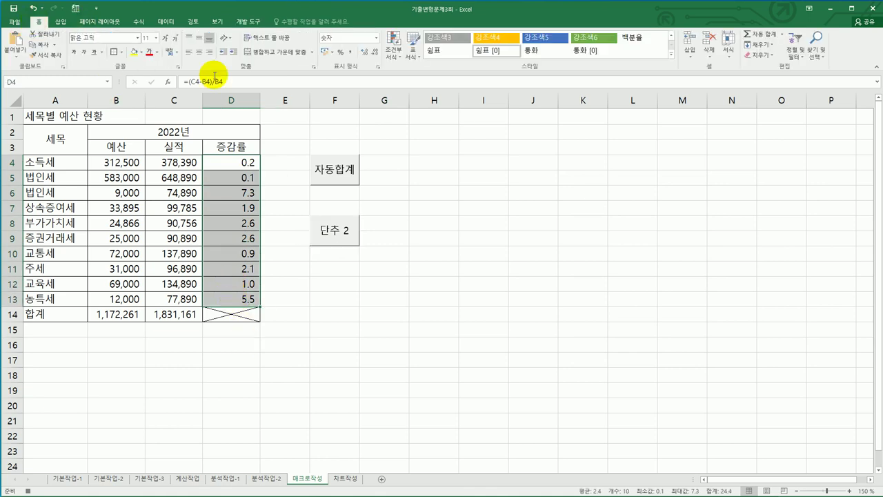
{"action": "left_click", "coordinate": [340, 52]}
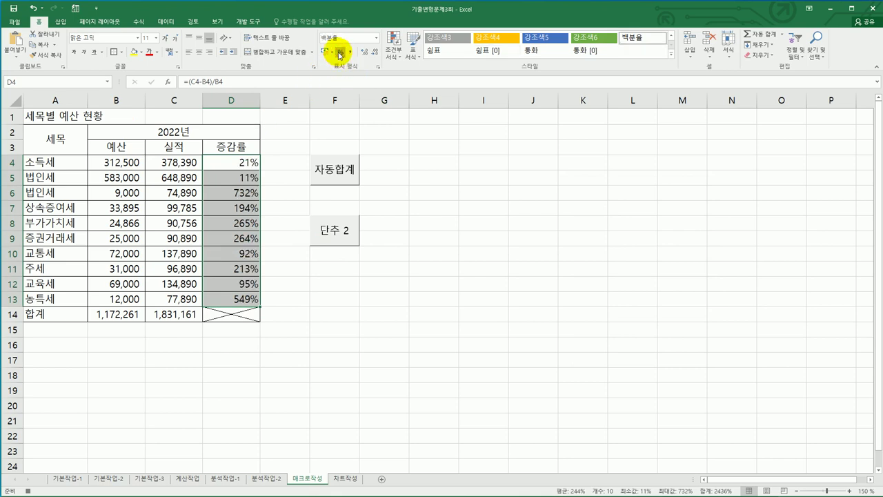
{"action": "left_click", "coordinate": [238, 298]}
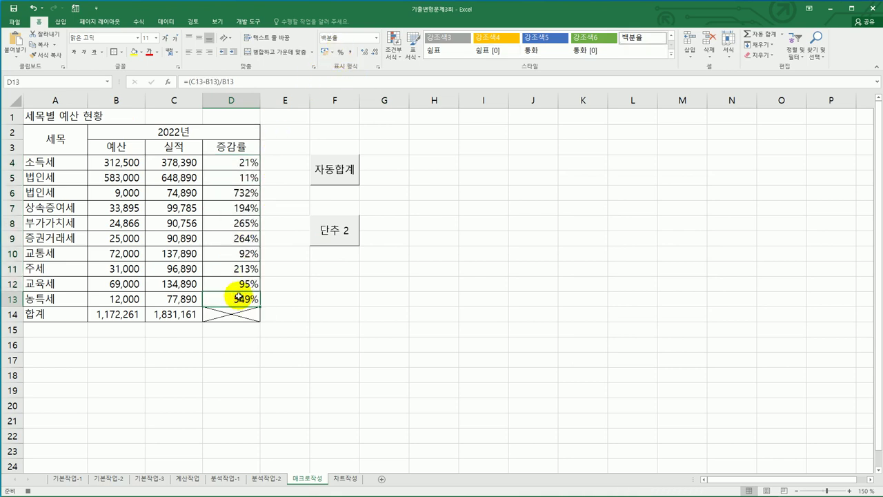
{"action": "left_click", "coordinate": [247, 22]}
{"action": "left_click", "coordinate": [66, 38]}
- Change the label of the button over F8:F9 to 백분율
{"action": "right_click", "coordinate": [342, 236]}
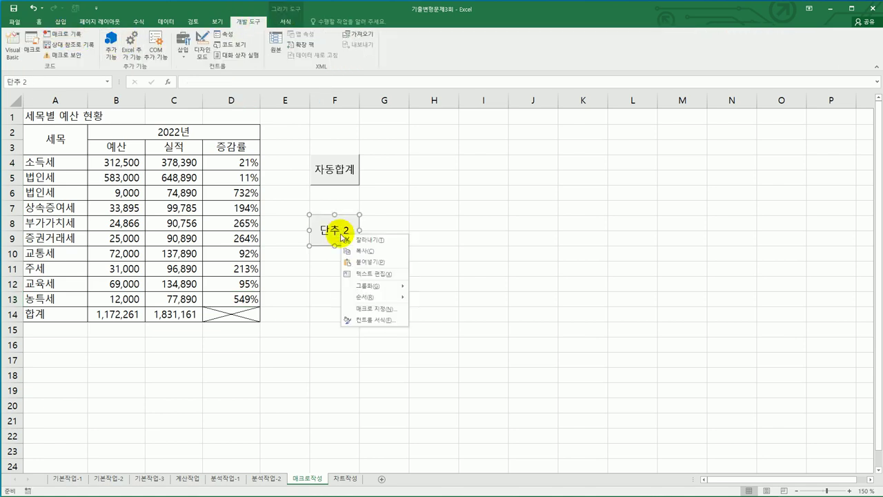
{"action": "left_click", "coordinate": [371, 272]}
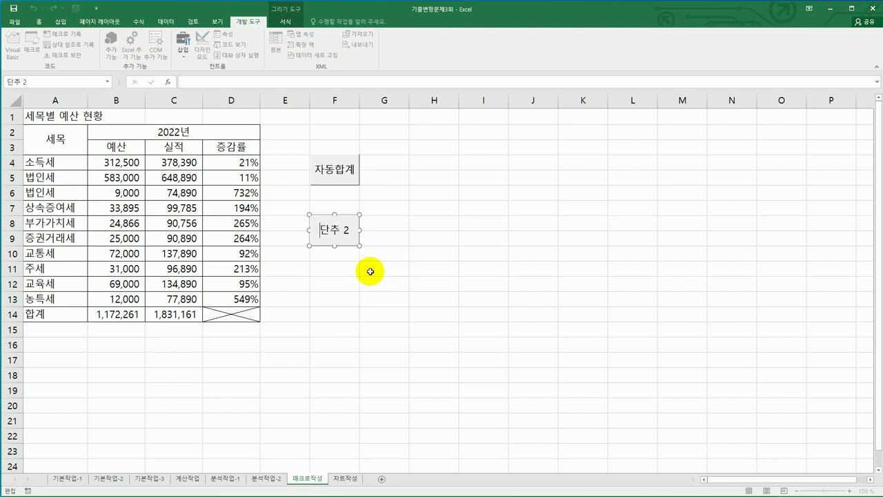
{"action": "key", "text": "ctrl+a"}
{"action": "type", "text": "백분율"}
{"action": "left_click", "coordinate": [386, 313]}
- Clear the totals in B14:C14 and deselect the range
{"action": "left_click_drag", "start_coordinate": [143, 315], "coordinate": [181, 315]}
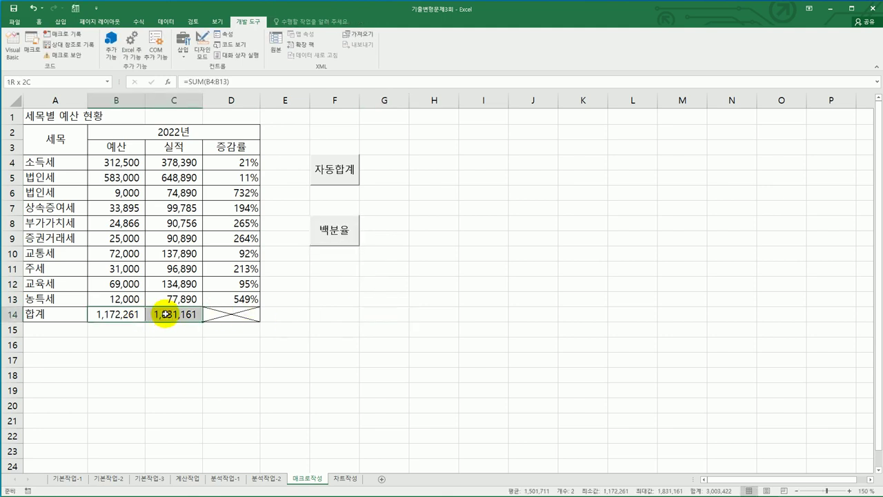
{"action": "key", "text": "Delete"}
{"action": "left_click", "coordinate": [345, 338]}
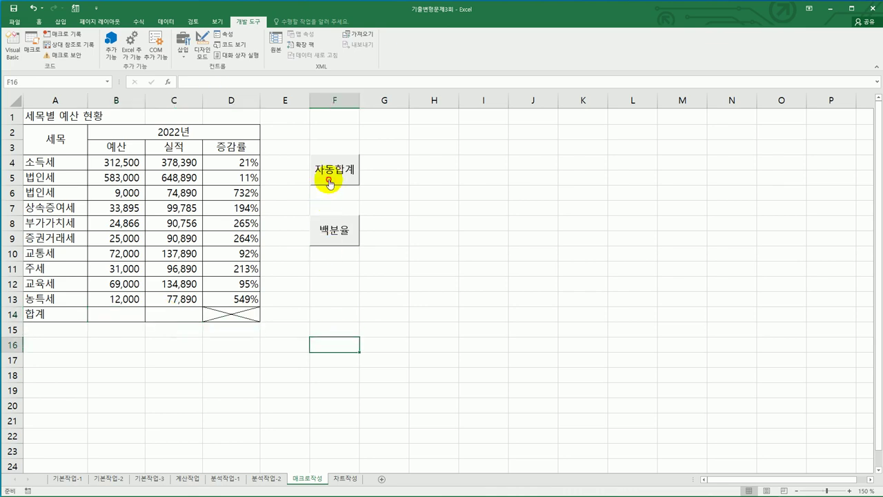
- Run the 자동합계 macro button, and apply the comma style to the 증감률 values in D4:D13
{"action": "left_click", "coordinate": [330, 178]}
{"action": "left_click", "coordinate": [366, 318]}
{"action": "left_click_drag", "start_coordinate": [247, 164], "coordinate": [242, 297]}
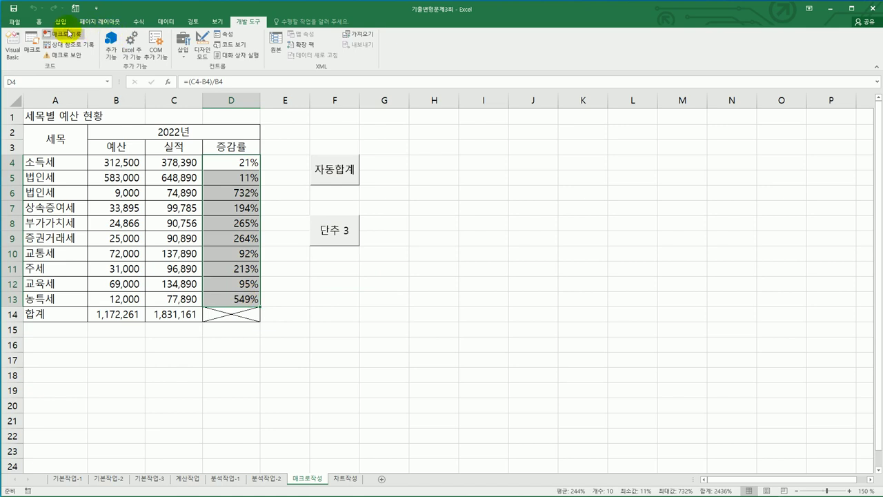
{"action": "left_click", "coordinate": [39, 21]}
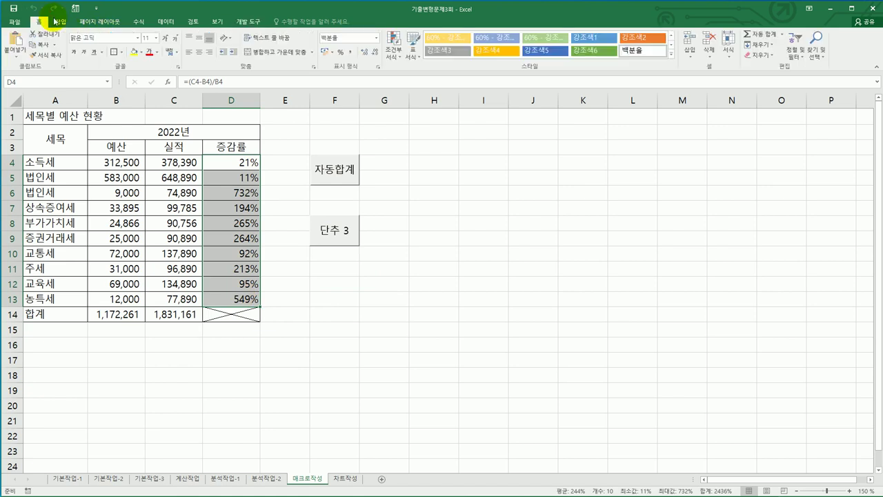
{"action": "left_click", "coordinate": [351, 52]}
{"action": "left_click", "coordinate": [426, 296]}
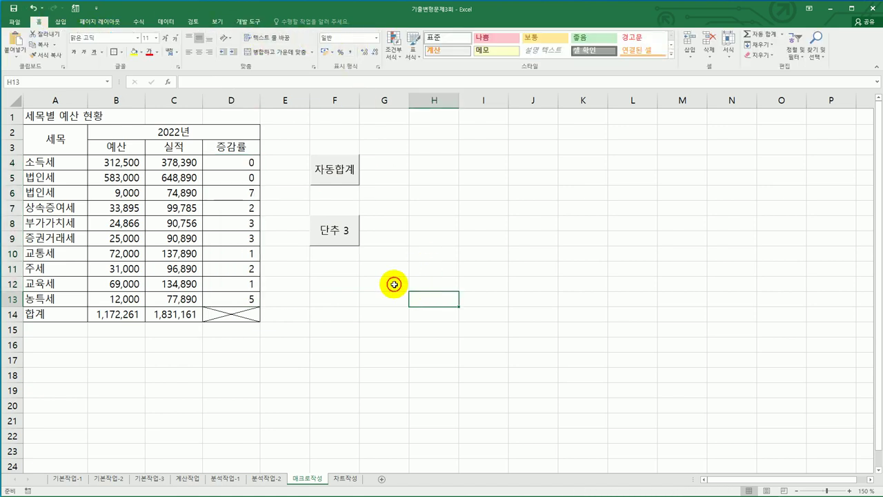
- Test the macro button over F8:F9 and dismiss the resulting dialog
{"action": "left_click", "coordinate": [343, 240]}
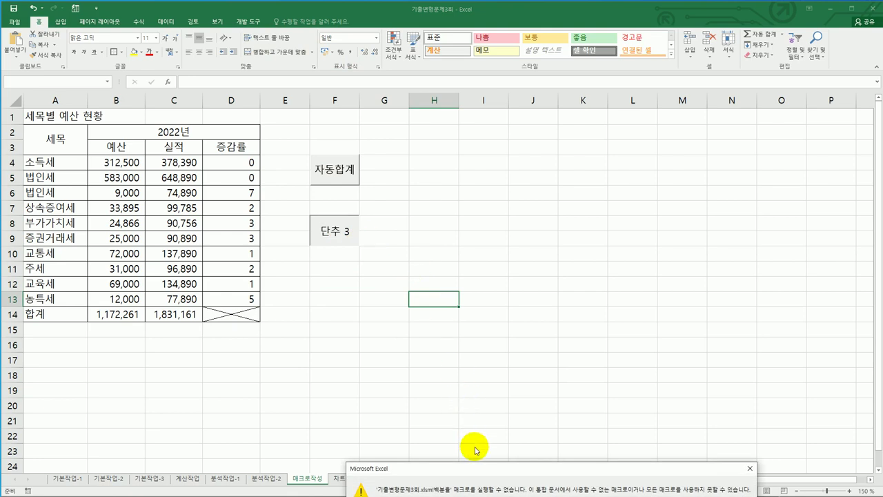
{"action": "left_click_drag", "start_coordinate": [481, 468], "coordinate": [500, 337]}
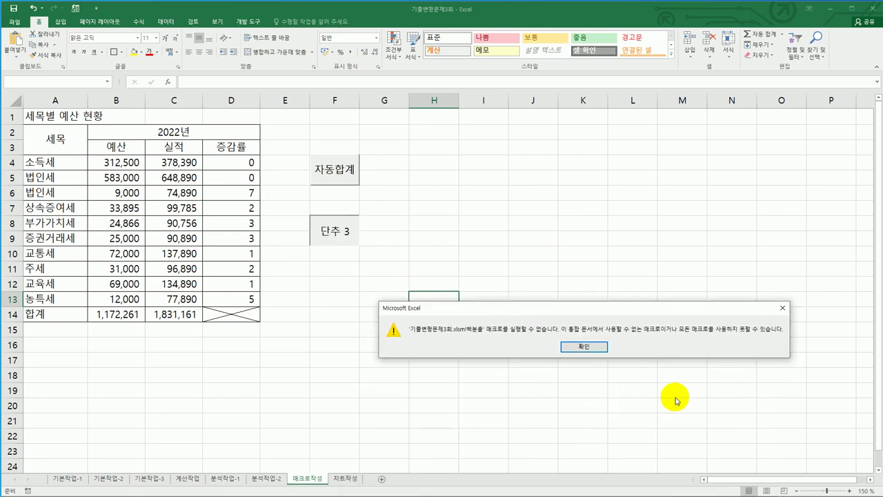
{"action": "left_click", "coordinate": [593, 347]}
{"action": "left_click", "coordinate": [476, 314]}
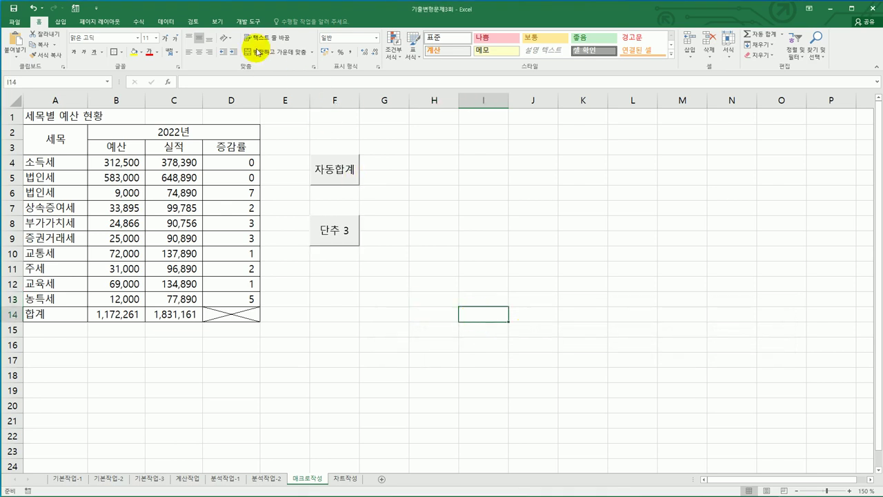
- Check which macros are stored in the open workbooks, then close the macro list
{"action": "left_click", "coordinate": [247, 21]}
{"action": "left_click", "coordinate": [28, 58]}
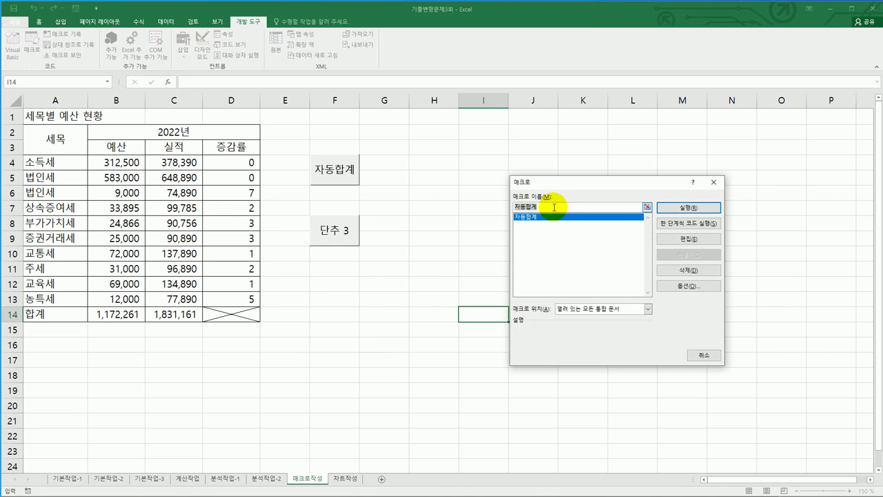
{"action": "key", "text": "Escape"}
{"action": "left_click", "coordinate": [449, 250]}
- Change the label of the button over F8:F9 to 백분율
{"action": "right_click", "coordinate": [331, 230]}
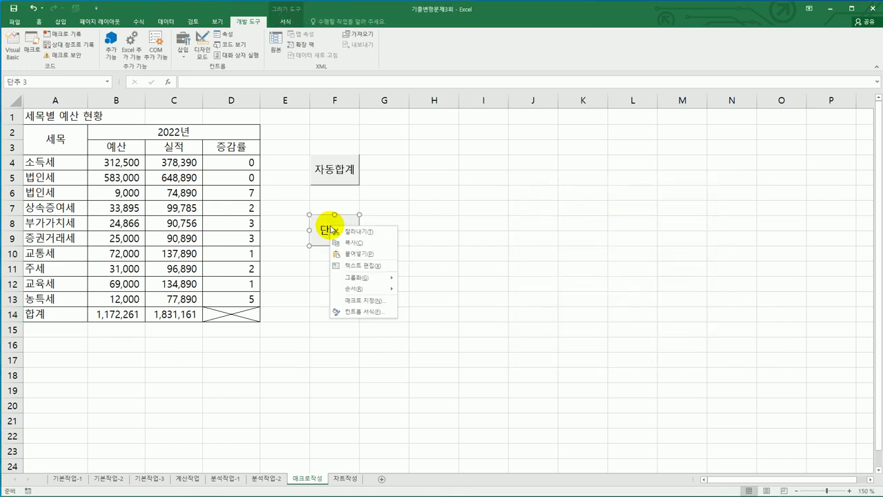
{"action": "left_click", "coordinate": [472, 239]}
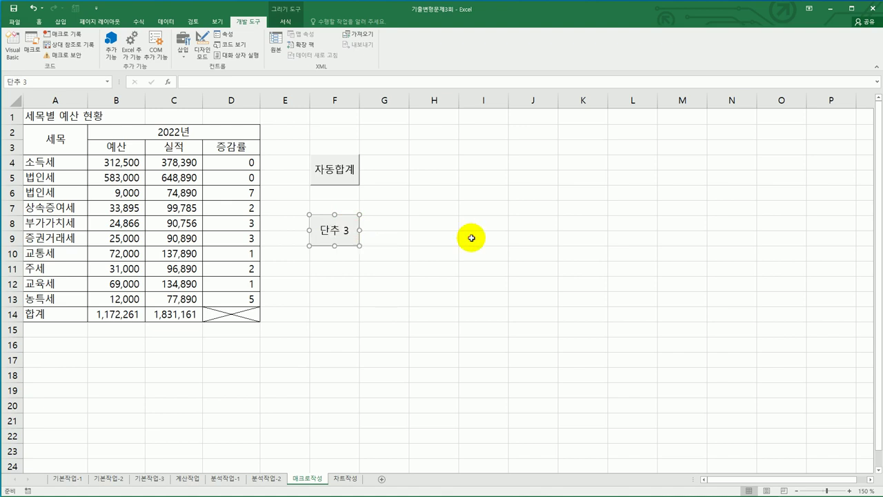
{"action": "left_click", "coordinate": [471, 237]}
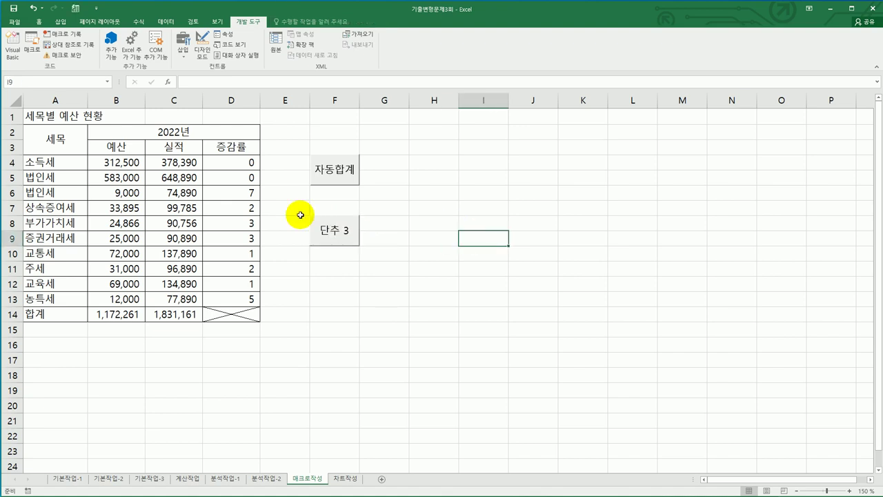
{"action": "right_click", "coordinate": [338, 225]}
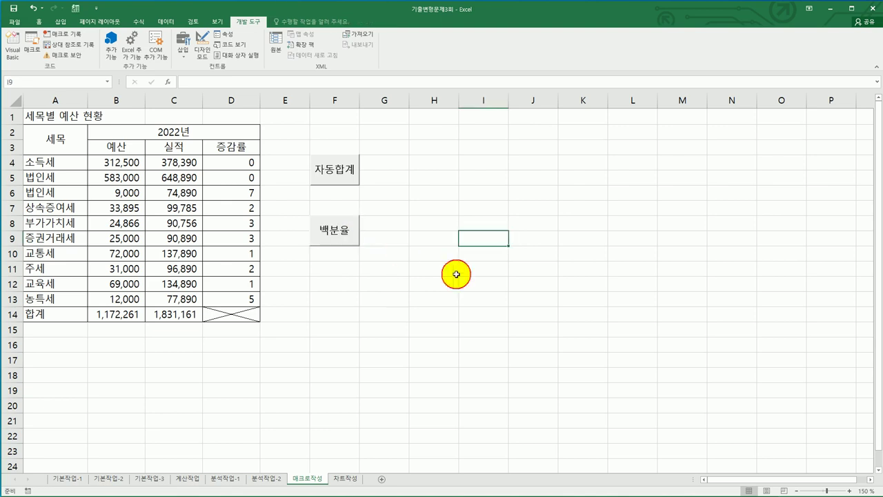
{"action": "left_click", "coordinate": [459, 277]}
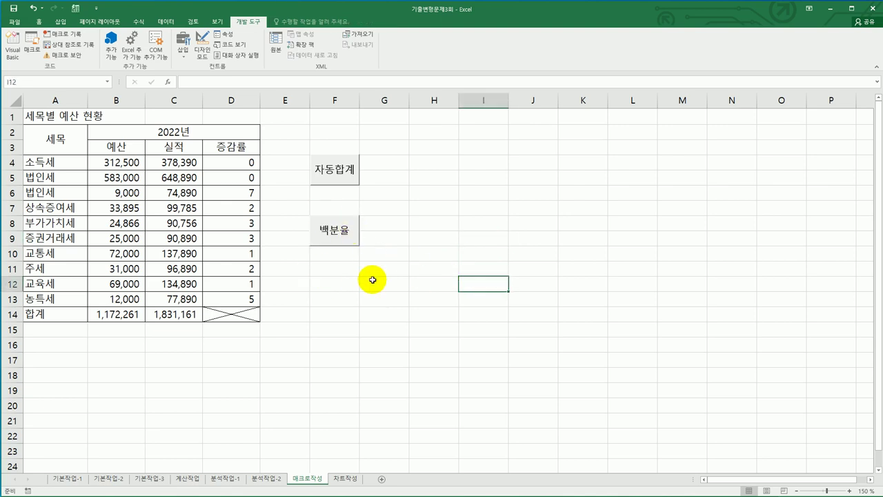
- Test the relabelled 백분율 button and dismiss its dialog
{"action": "left_click", "coordinate": [339, 237]}
{"action": "left_click_drag", "start_coordinate": [479, 470], "coordinate": [479, 285]}
{"action": "left_click", "coordinate": [549, 326]}
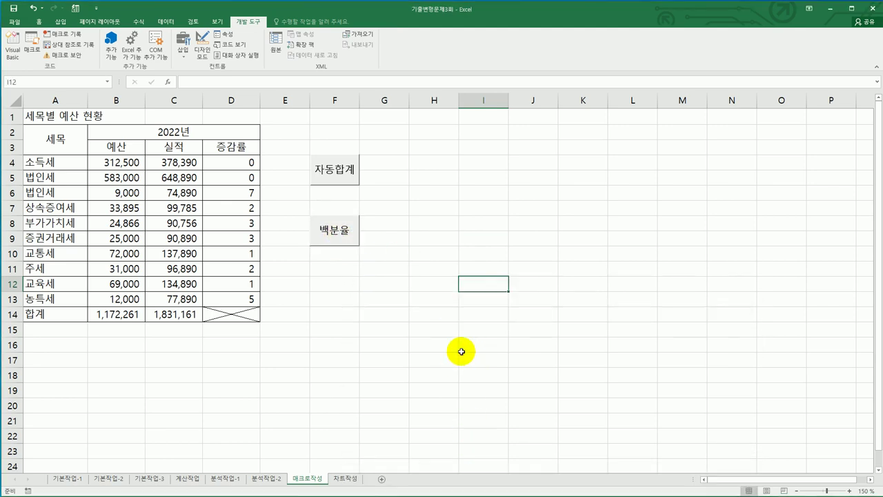
- Delete the 자동합계 macro from the workbook and confirm the deletion
{"action": "left_click", "coordinate": [449, 345]}
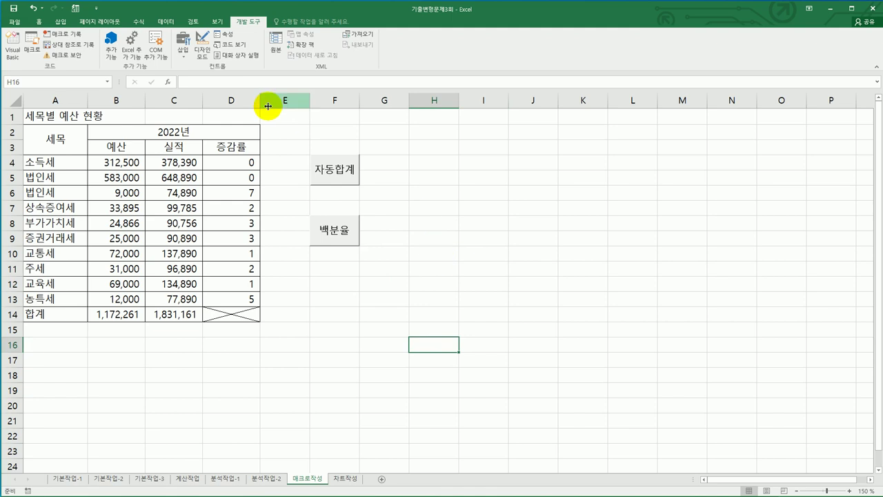
{"action": "left_click", "coordinate": [31, 43]}
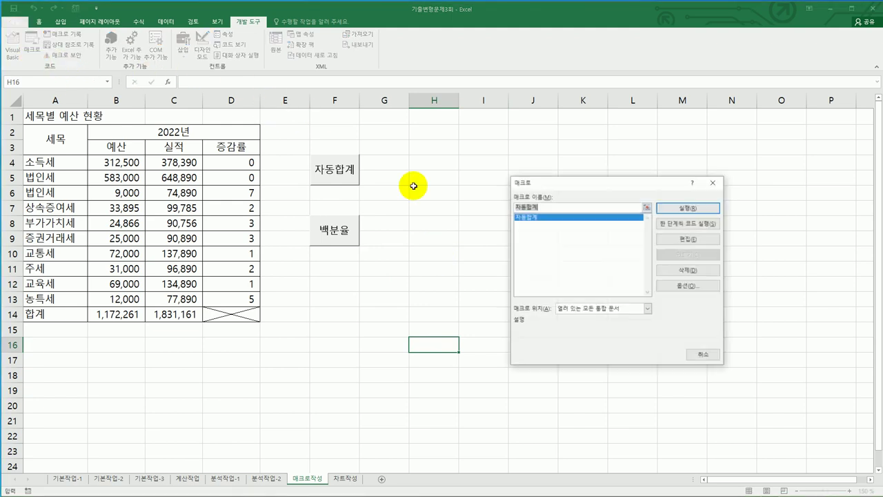
{"action": "left_click", "coordinate": [545, 218]}
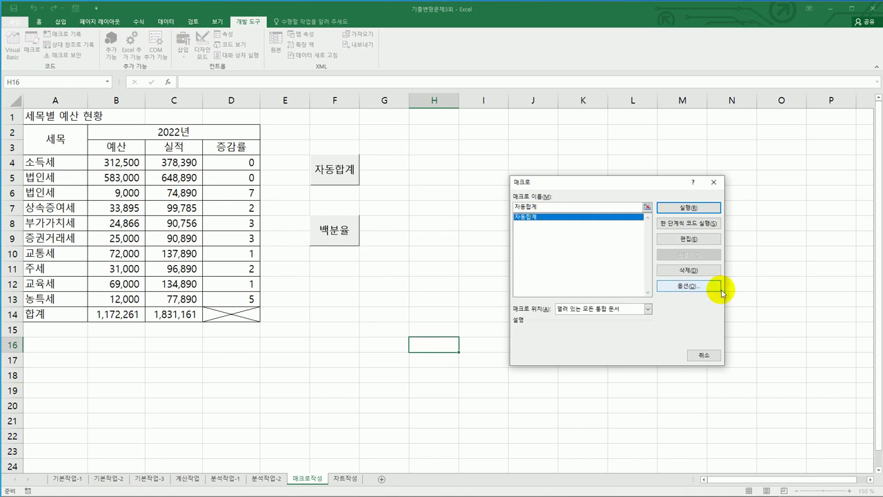
{"action": "left_click", "coordinate": [704, 272]}
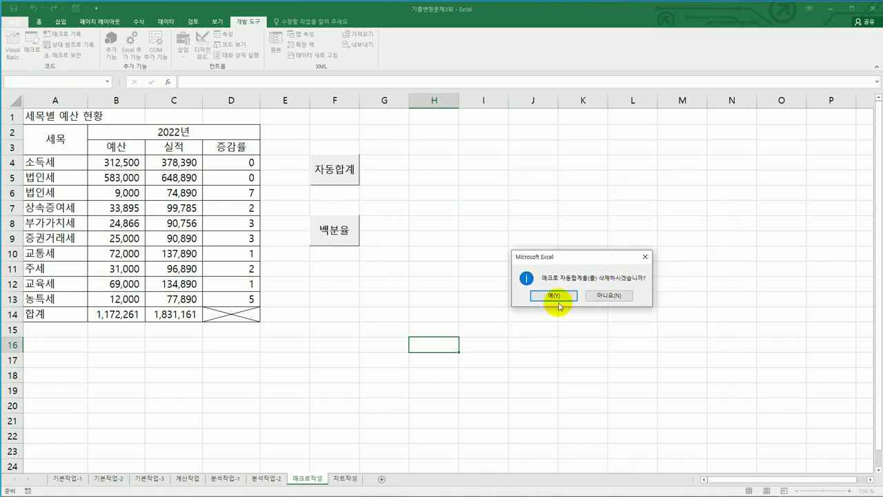
{"action": "left_click", "coordinate": [554, 296]}
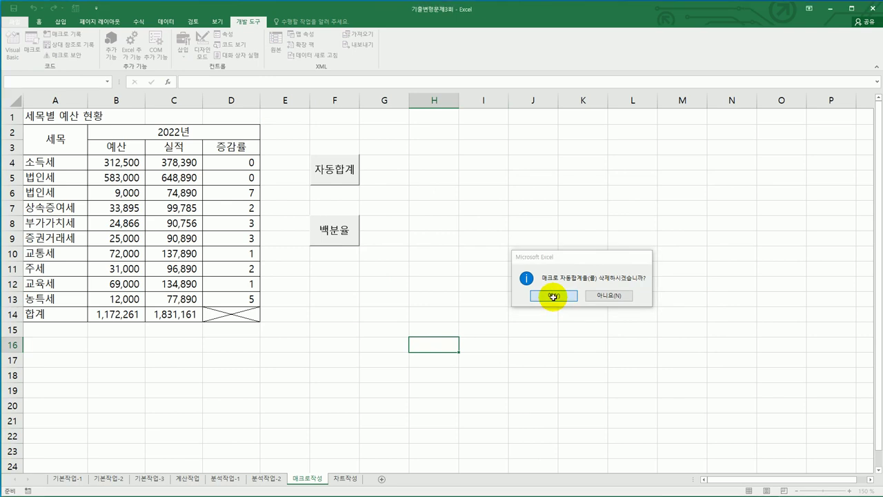
{"action": "left_click", "coordinate": [538, 299]}
- Remove the 자동합계 and 백분율 buttons from the sheet
{"action": "right_click", "coordinate": [331, 185]}
{"action": "left_click", "coordinate": [347, 191]}
{"action": "right_click", "coordinate": [337, 226]}
{"action": "left_click", "coordinate": [358, 229]}
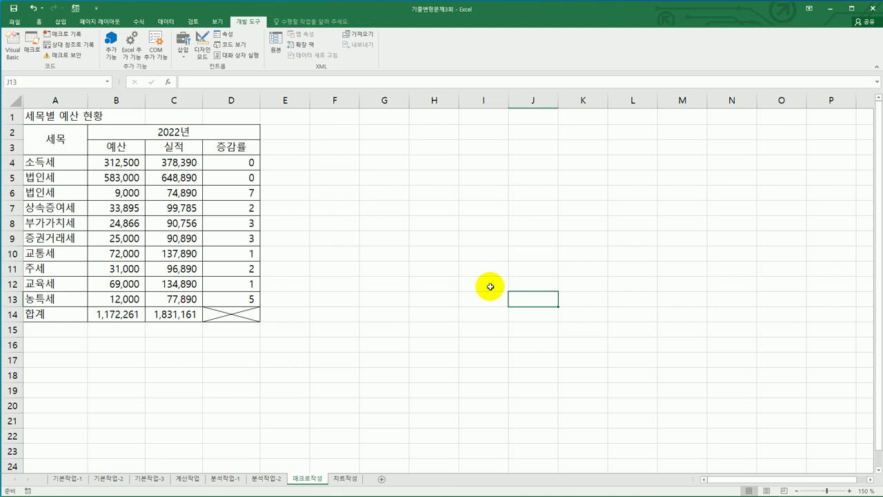
{"action": "left_click", "coordinate": [490, 286]}
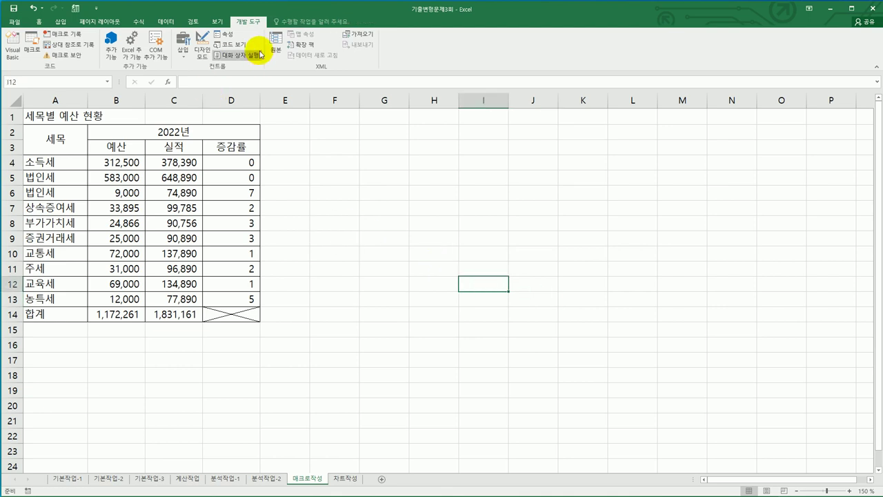
- Check the workbook's macro list for remaining macros and close it
{"action": "left_click", "coordinate": [32, 49]}
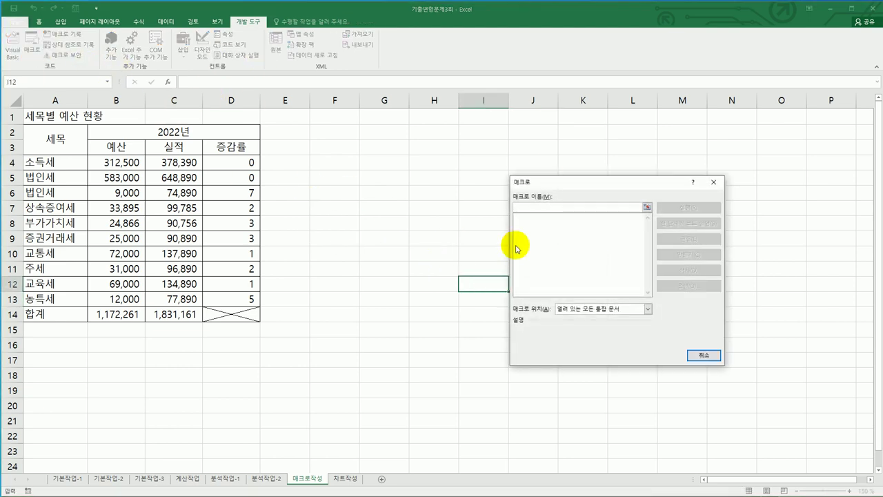
{"action": "left_click", "coordinate": [704, 356]}
{"action": "left_click", "coordinate": [454, 252]}
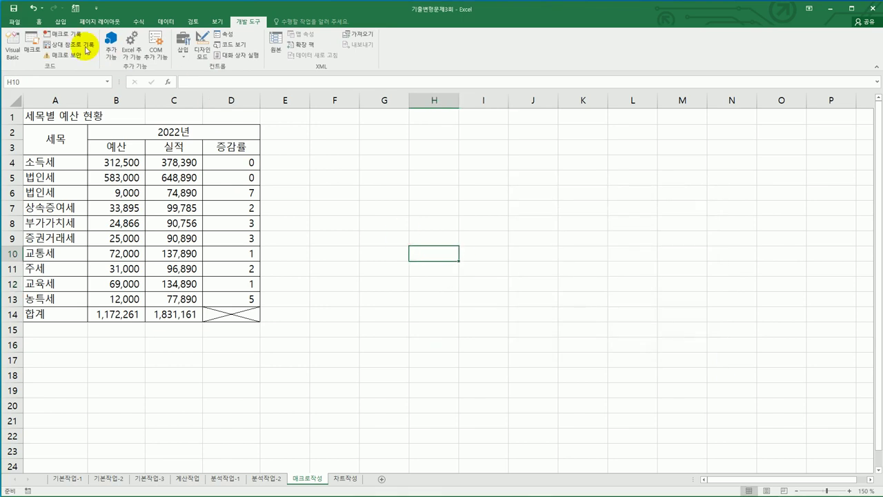
- Open the Visual Basic editor, examine the code of Module1 for leftover macros, and close the editor
{"action": "left_click", "coordinate": [13, 49]}
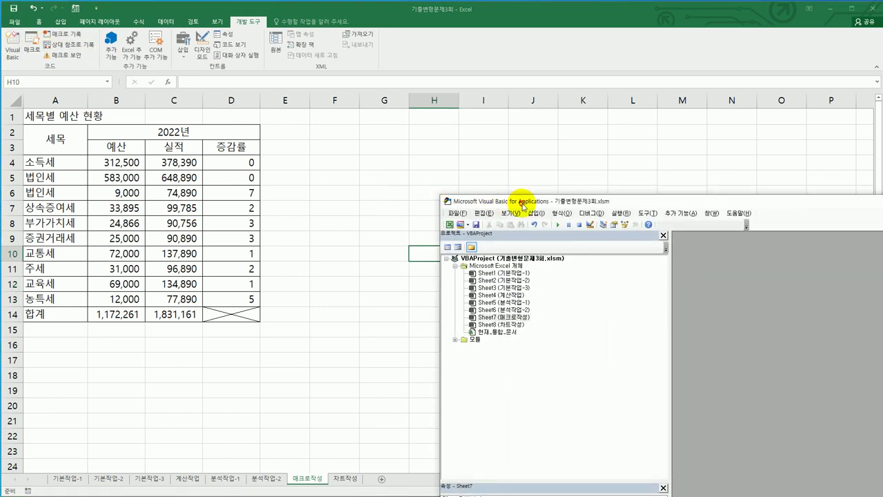
{"action": "left_click_drag", "start_coordinate": [522, 202], "coordinate": [316, 152]}
{"action": "left_click_drag", "start_coordinate": [241, 149], "coordinate": [225, 33]}
{"action": "double_click", "coordinate": [192, 171]}
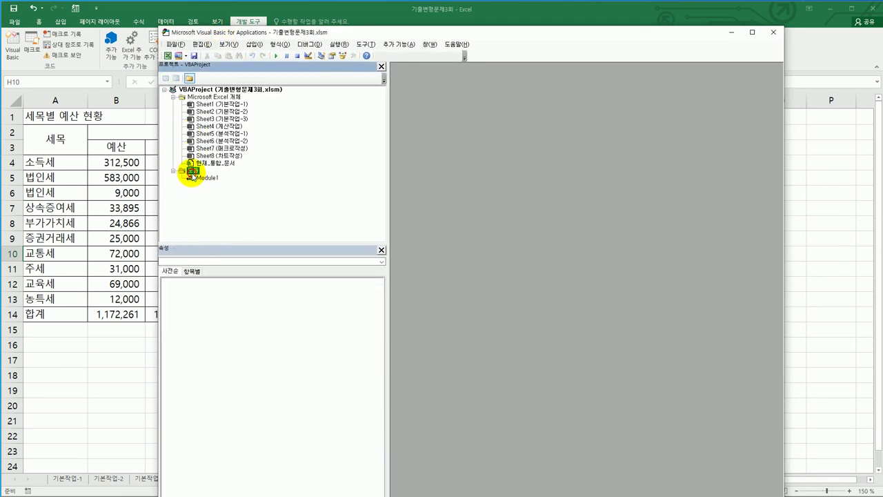
{"action": "double_click", "coordinate": [211, 178]}
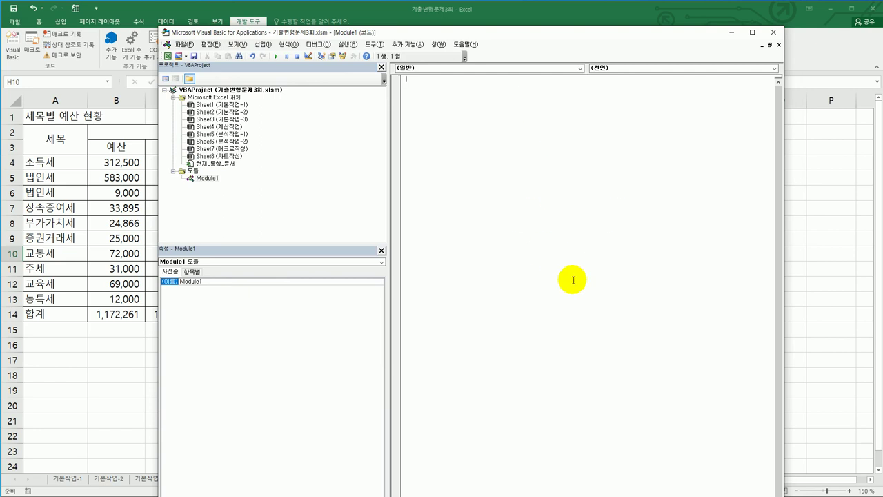
{"action": "left_click", "coordinate": [774, 32]}
{"action": "left_click", "coordinate": [682, 188]}
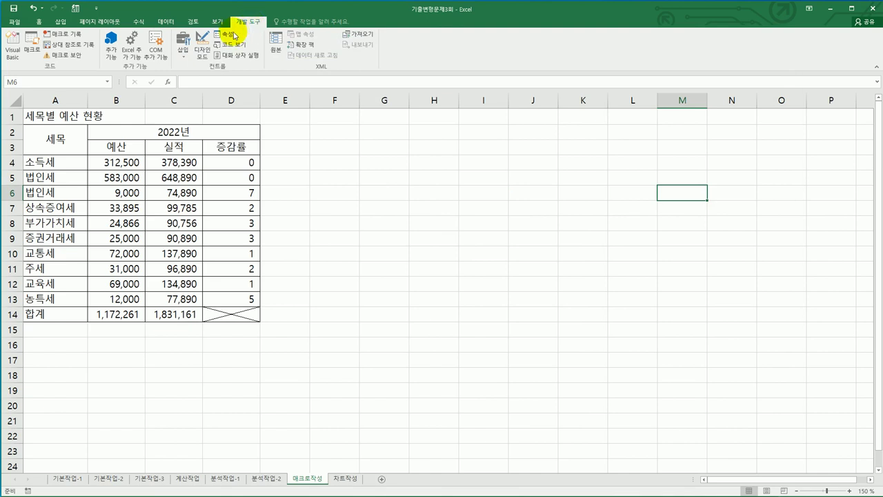
- Insert a form control button over F4:F5 and assign it the macro name 자동합계
{"action": "left_click", "coordinate": [187, 54]}
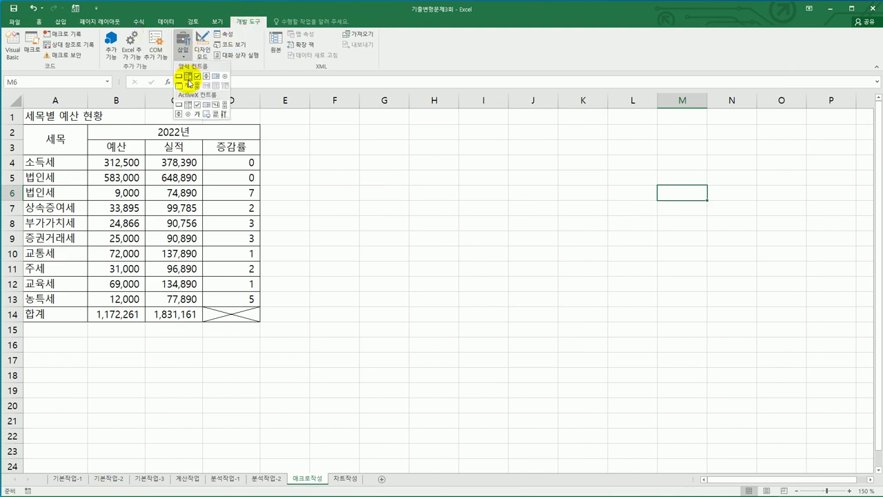
{"action": "left_click", "coordinate": [178, 77]}
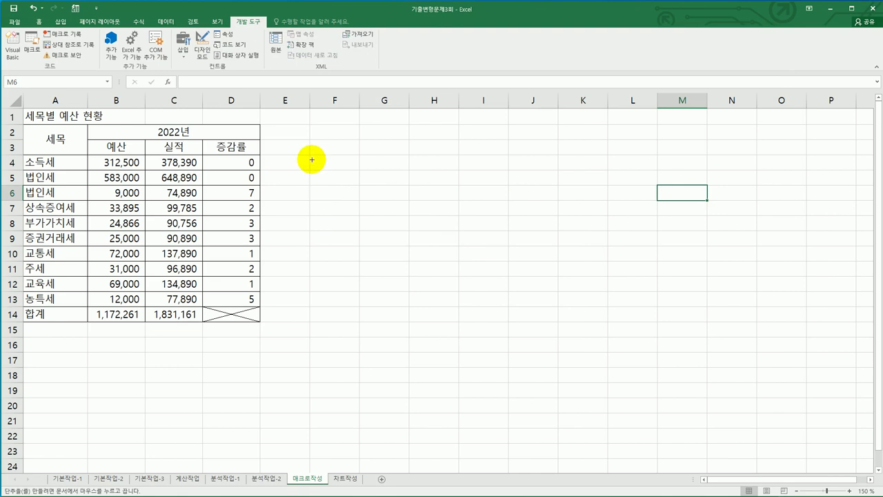
{"action": "left_click_drag", "start_coordinate": [309, 155], "coordinate": [361, 187]}
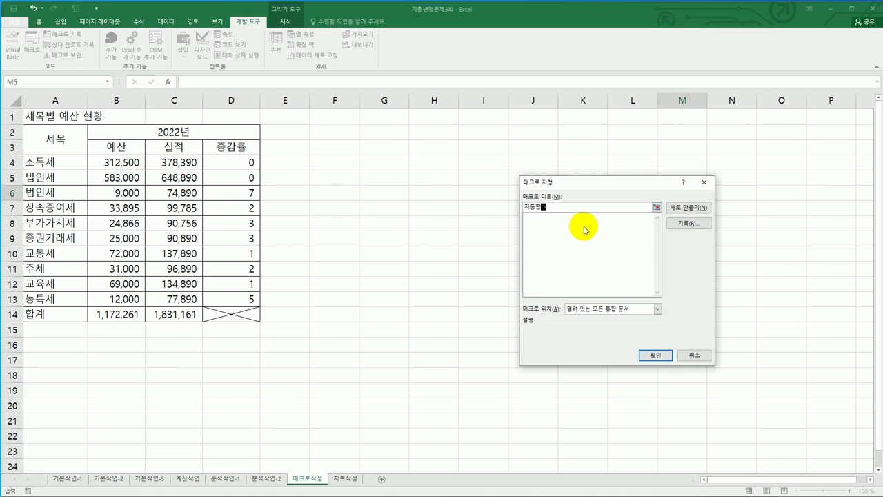
{"action": "type", "text": "자동합계"}
{"action": "key", "text": "Return"}
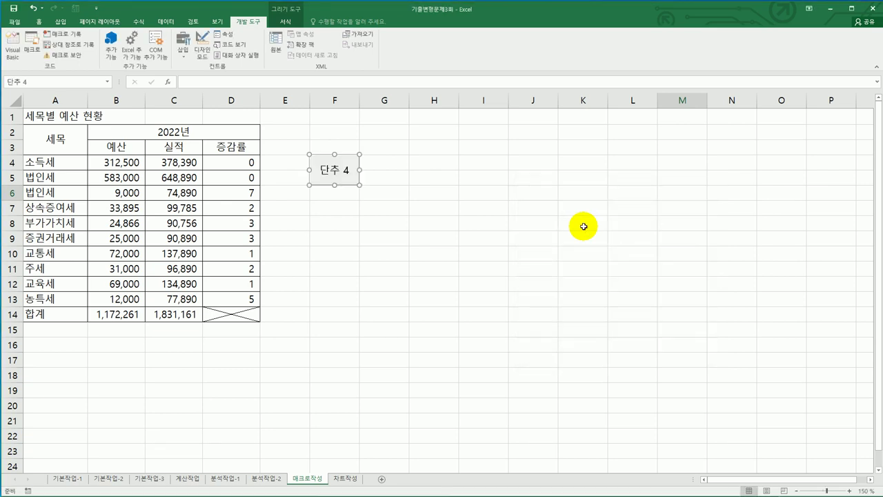
- Clear the totals in B14:C14 and deselect the range
{"action": "left_click", "coordinate": [105, 315]}
{"action": "left_click_drag", "start_coordinate": [148, 318], "coordinate": [201, 316]}
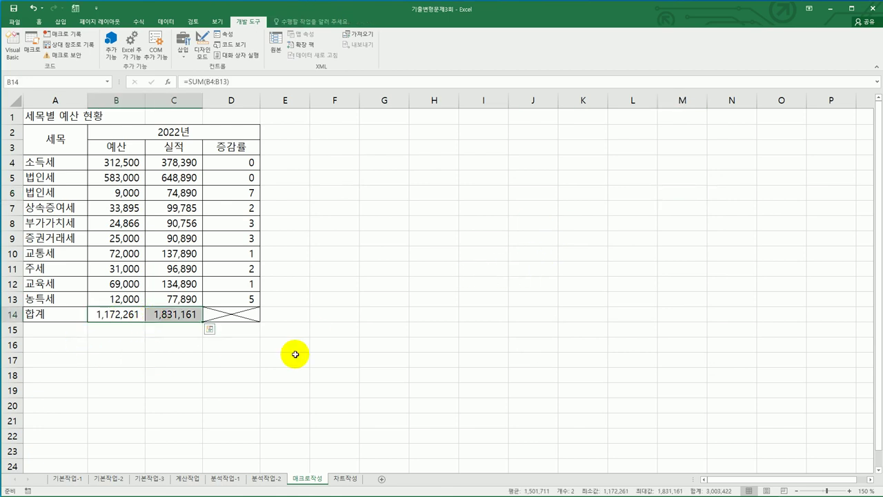
{"action": "key", "text": "Delete"}
{"action": "left_click", "coordinate": [338, 362]}
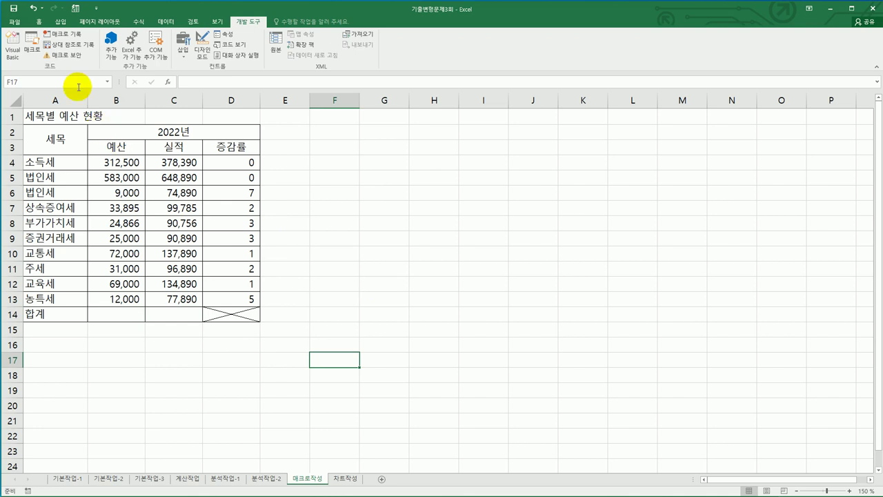
- Insert a form control button over F4:F5 and start recording its macro under the name 자동합계 in the current workbook
{"action": "left_click", "coordinate": [183, 55]}
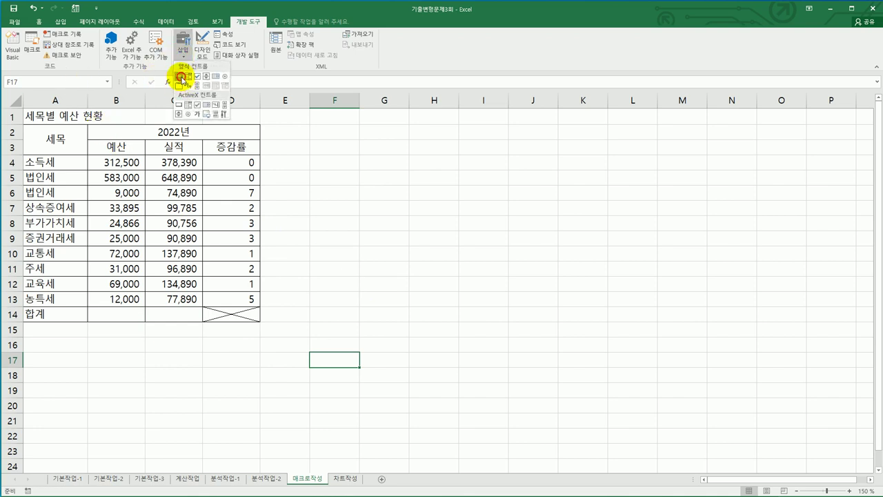
{"action": "left_click", "coordinate": [182, 78]}
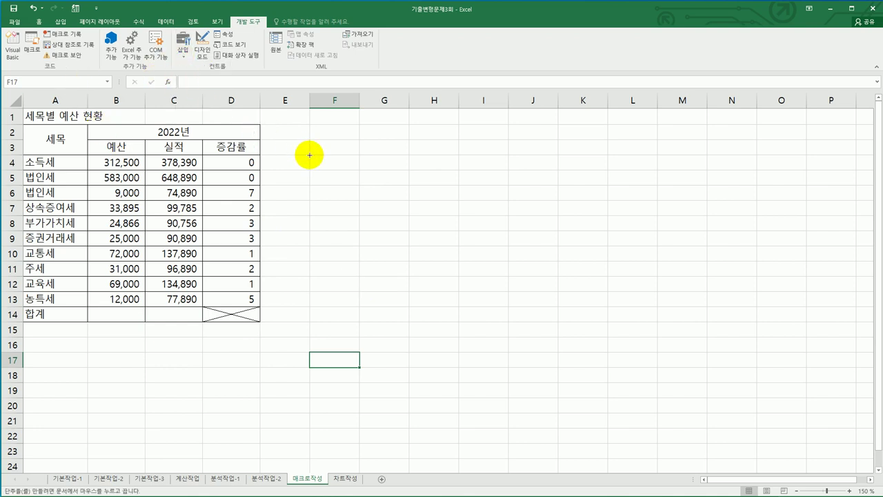
{"action": "left_click_drag", "start_coordinate": [310, 155], "coordinate": [346, 181]}
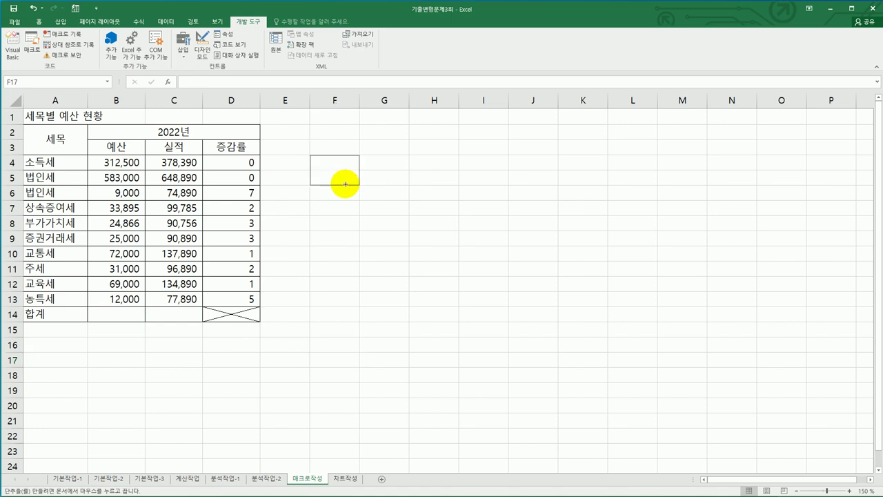
{"action": "left_click_drag", "start_coordinate": [346, 184], "coordinate": [345, 184]}
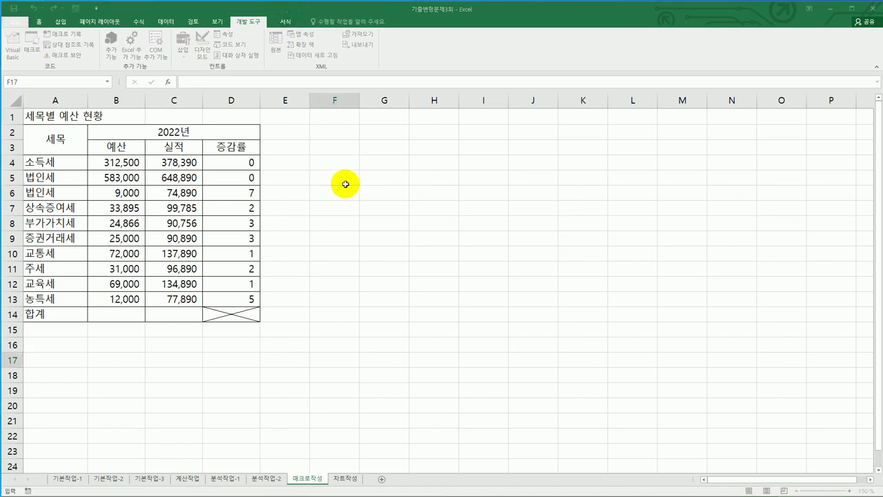
{"action": "left_click_drag", "start_coordinate": [572, 172], "coordinate": [517, 178]}
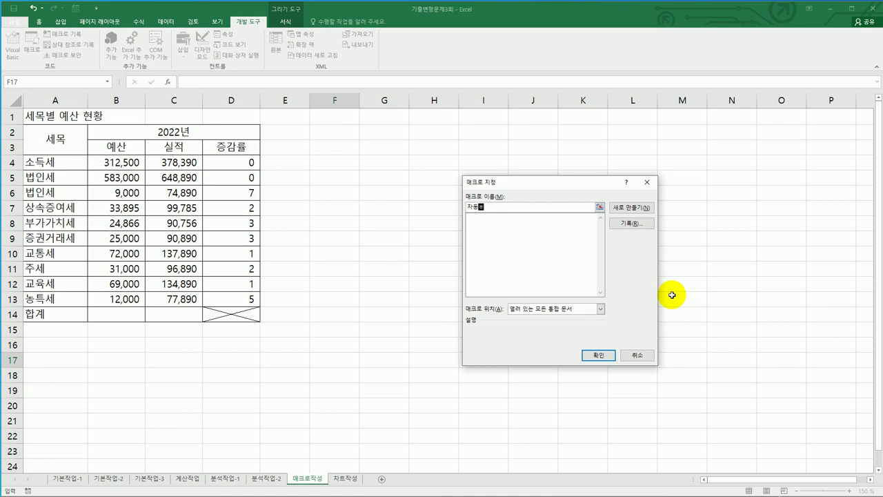
{"action": "type", "text": "자동합계"}
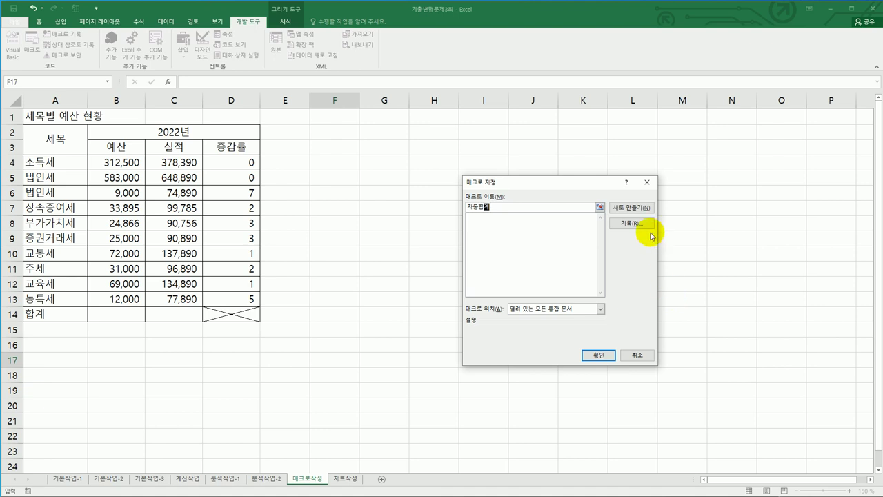
{"action": "left_click", "coordinate": [631, 223]}
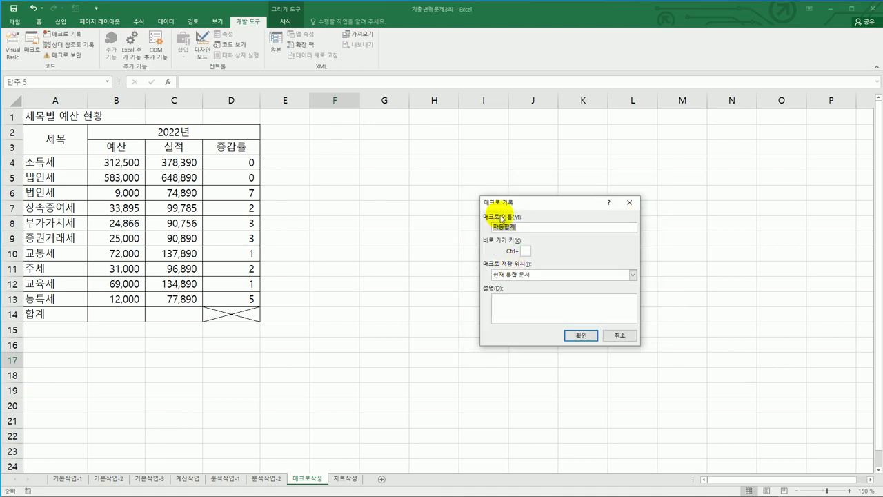
{"action": "left_click", "coordinate": [576, 337]}
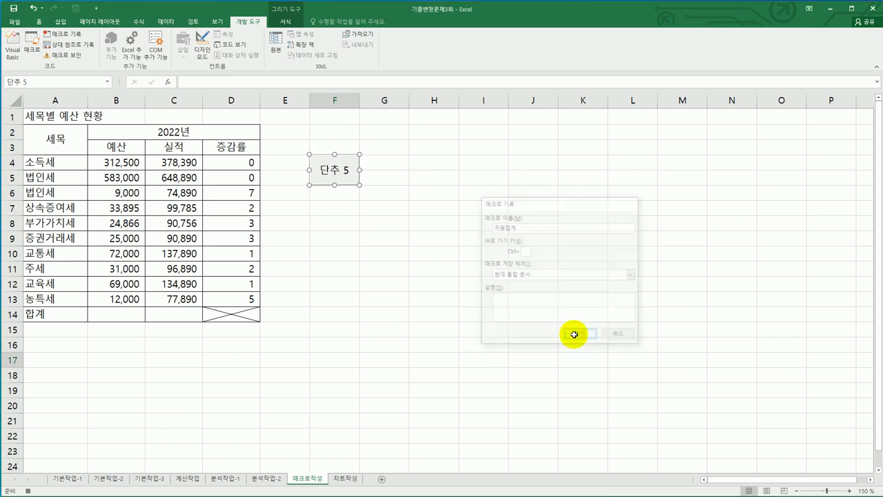
- Apply AutoSum to B4:C14 to fill the totals in B14:C14, and stop the macro recording
{"action": "left_click_drag", "start_coordinate": [116, 161], "coordinate": [174, 314]}
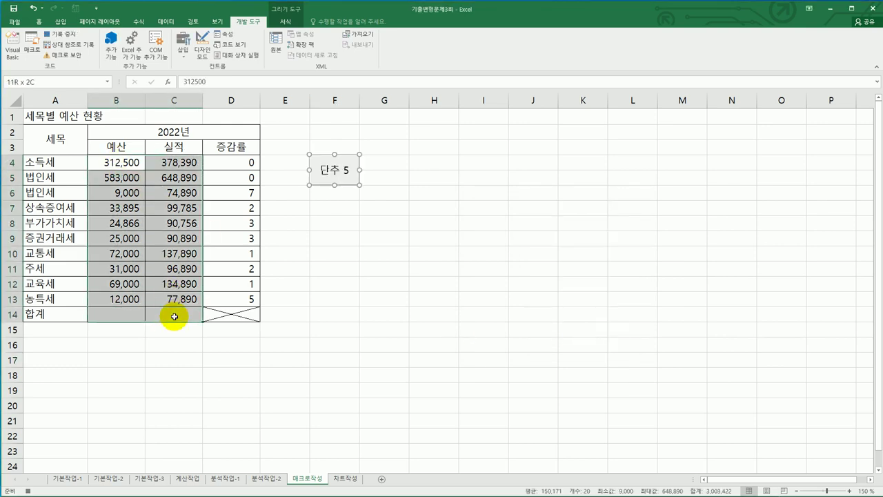
{"action": "left_click", "coordinate": [137, 22]}
{"action": "left_click", "coordinate": [40, 39]}
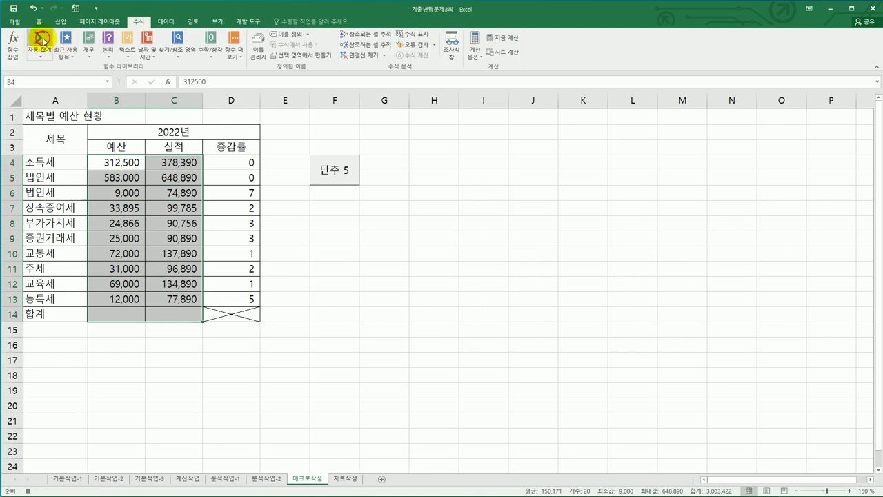
{"action": "left_click", "coordinate": [119, 315]}
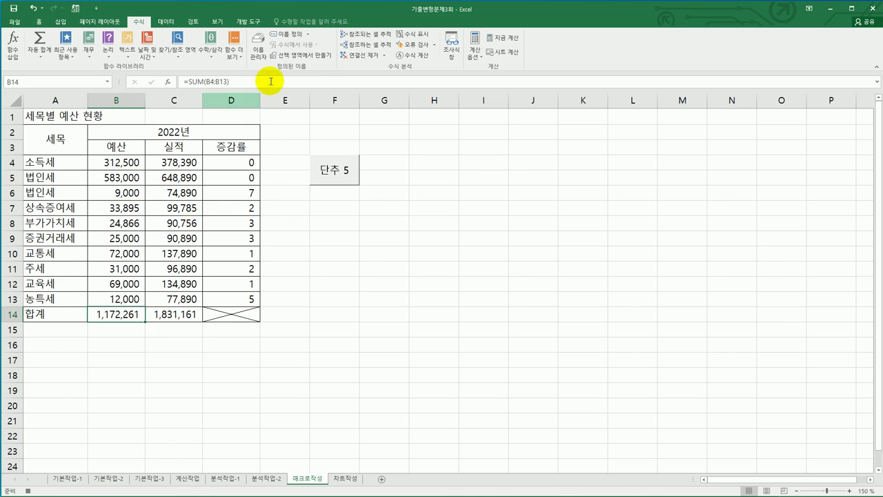
{"action": "left_click", "coordinate": [247, 21]}
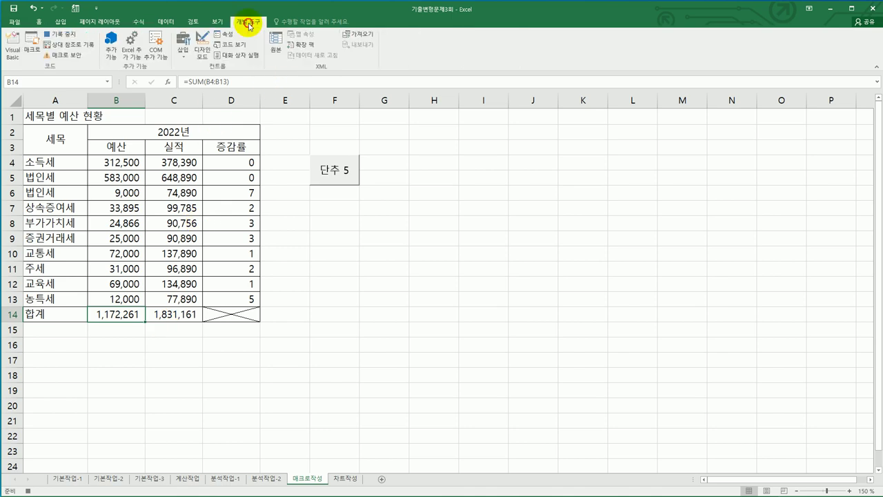
{"action": "left_click", "coordinate": [57, 33]}
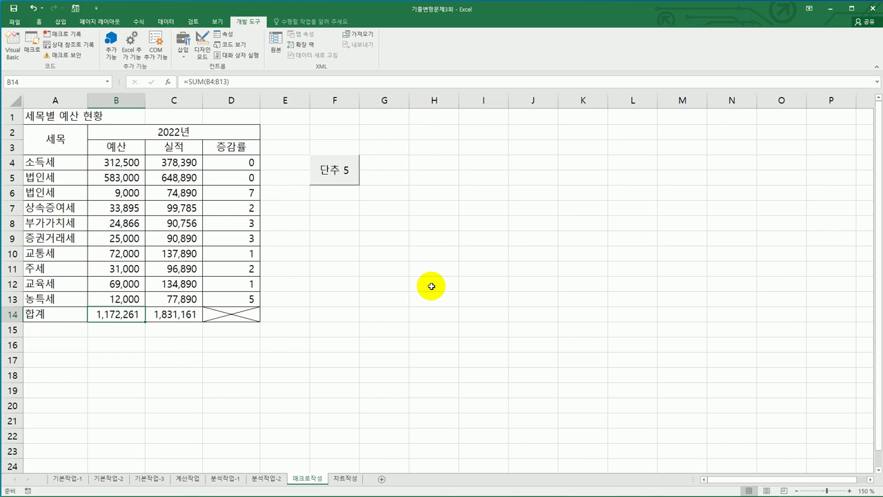
- Change the label of the button over F4:F5 to 자동합계 and deselect it
{"action": "right_click", "coordinate": [333, 167]}
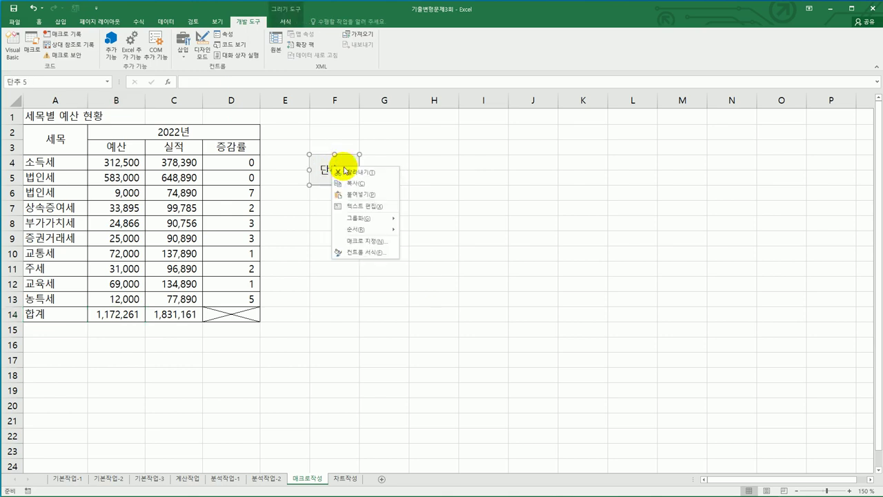
{"action": "left_click", "coordinate": [364, 205]}
{"action": "key", "text": "ctrl+a"}
{"action": "type", "text": "ㅈㅏ도ㅇ합ㄱ"}
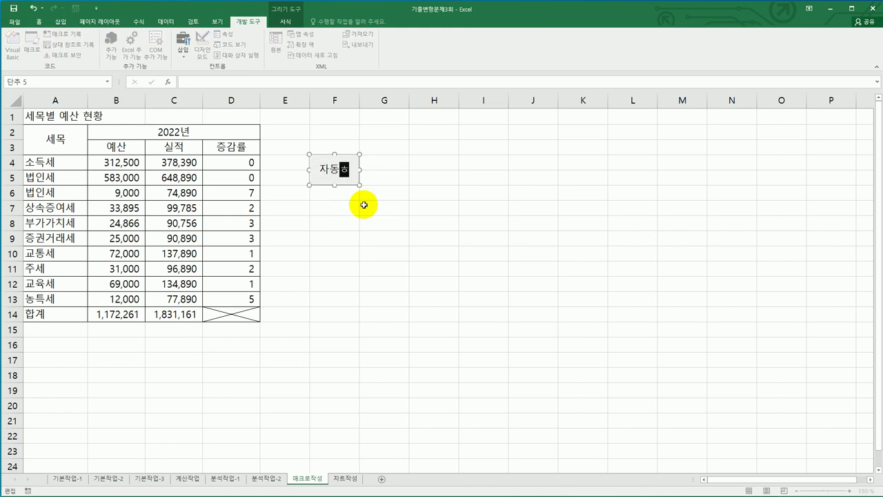
{"action": "type", "text": "ㅖ"}
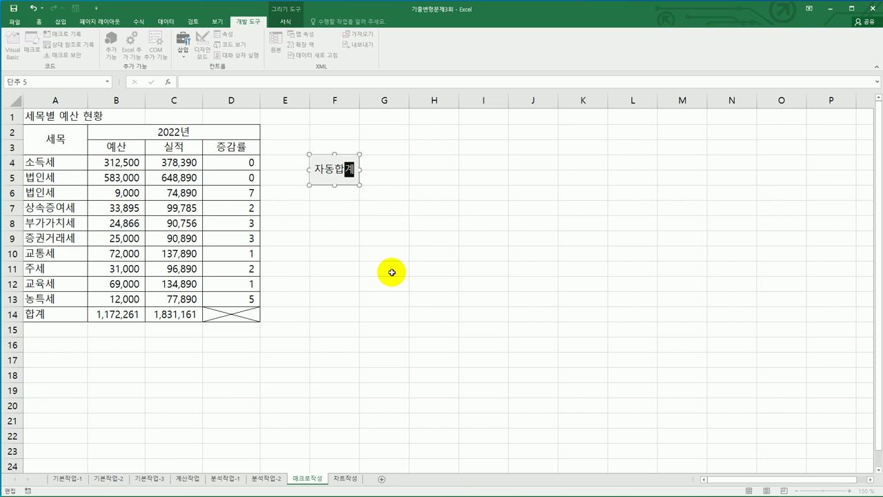
{"action": "left_click", "coordinate": [388, 269]}
- Clear the totals in B14:C14 and test the 자동합계 button by running its macro
{"action": "left_click_drag", "start_coordinate": [134, 315], "coordinate": [170, 315]}
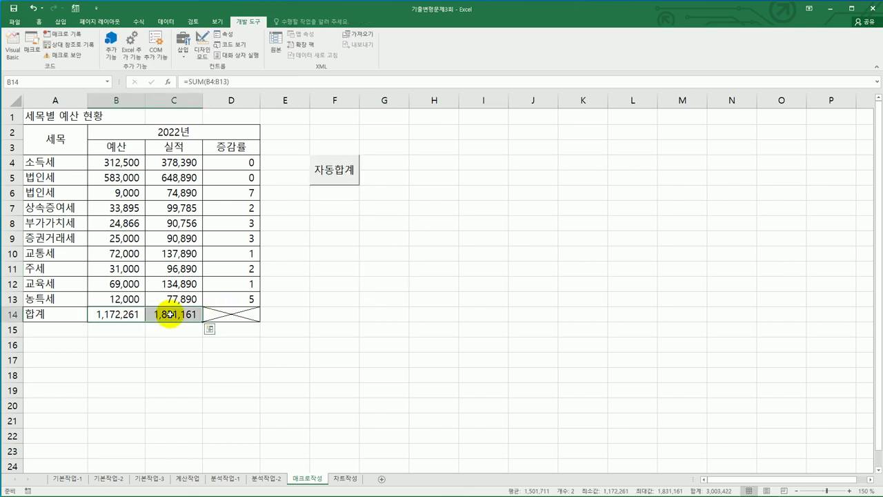
{"action": "key", "text": "Delete"}
{"action": "left_click", "coordinate": [321, 318]}
{"action": "left_click", "coordinate": [336, 176]}
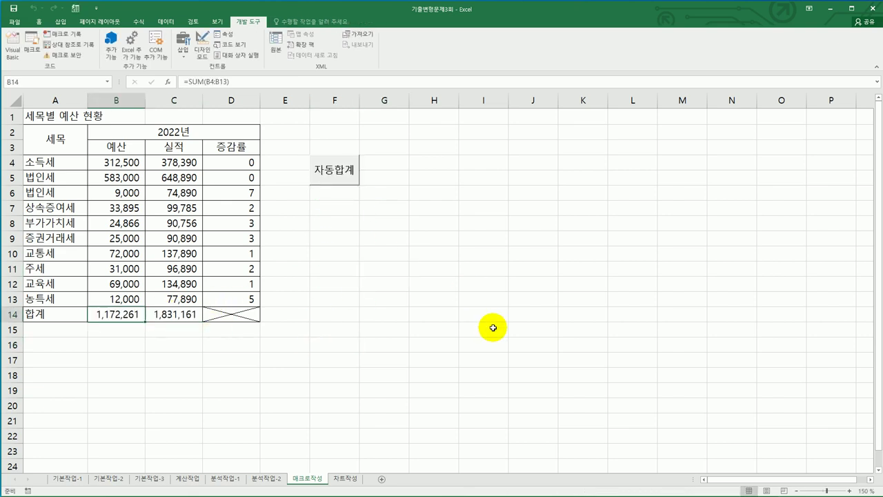
{"action": "left_click", "coordinate": [493, 328]}
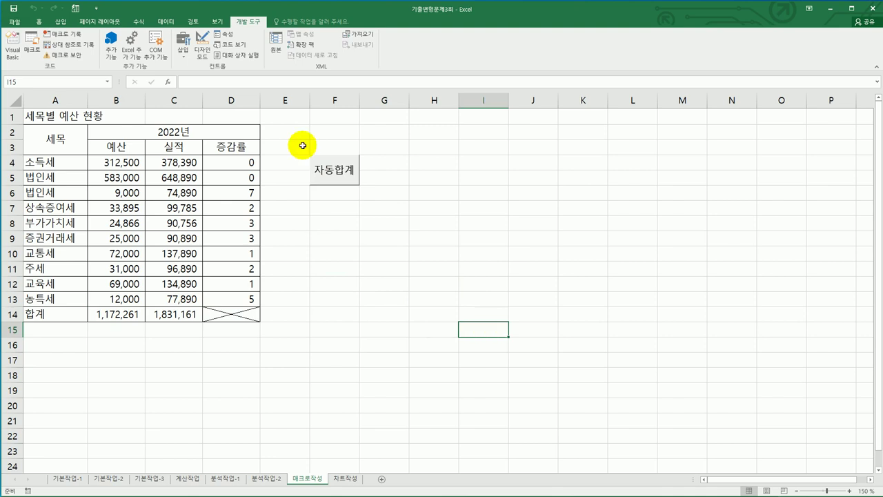
- Insert a form control button over F8:F9 and start recording its macro under the name 백분율
{"action": "left_click", "coordinate": [181, 49]}
{"action": "left_click", "coordinate": [178, 76]}
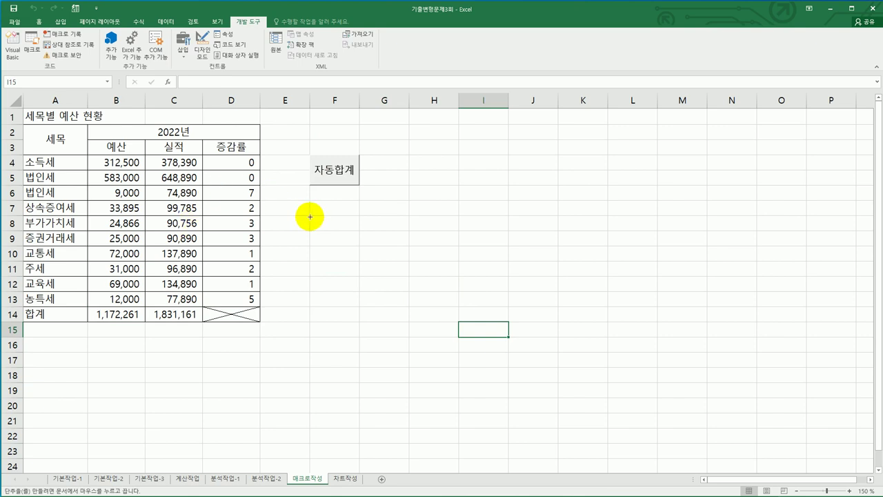
{"action": "left_click_drag", "start_coordinate": [310, 216], "coordinate": [352, 245]}
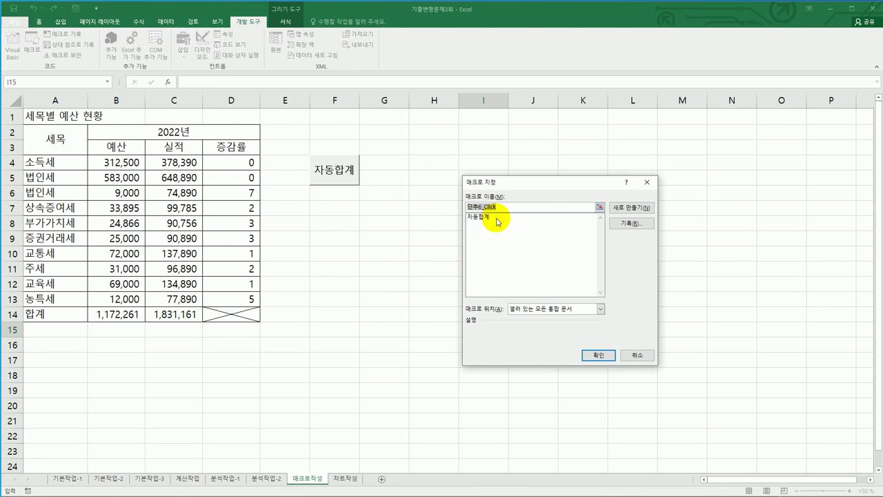
{"action": "type", "text": "ㅈ"}
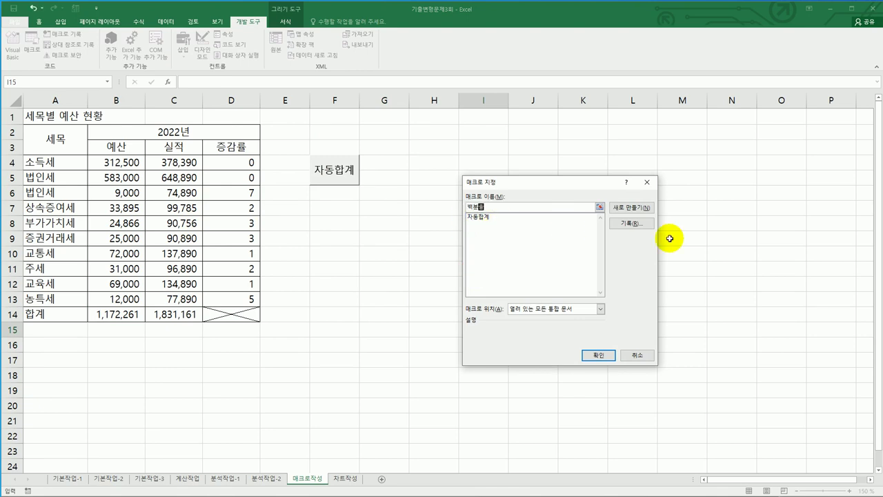
{"action": "left_click", "coordinate": [628, 225]}
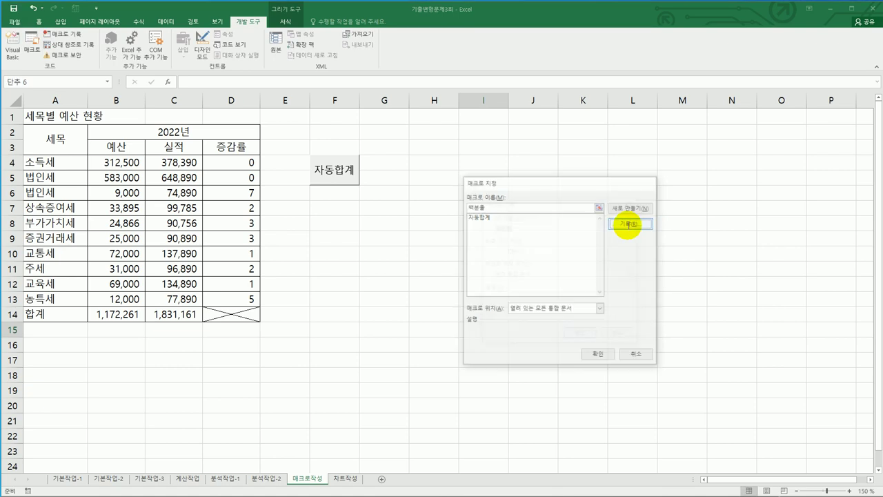
{"action": "left_click", "coordinate": [587, 337]}
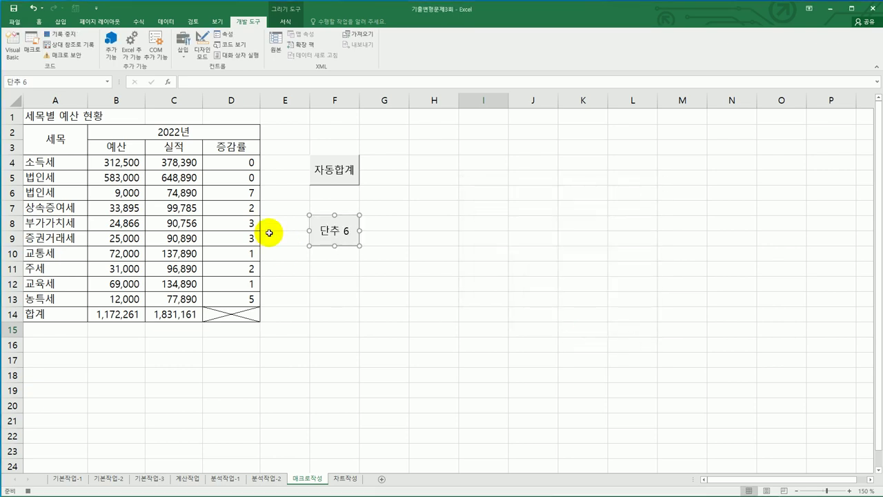
- Apply the percent style to the 증감률 values in D4:D13 and stop the macro recording
{"action": "left_click_drag", "start_coordinate": [241, 163], "coordinate": [235, 304]}
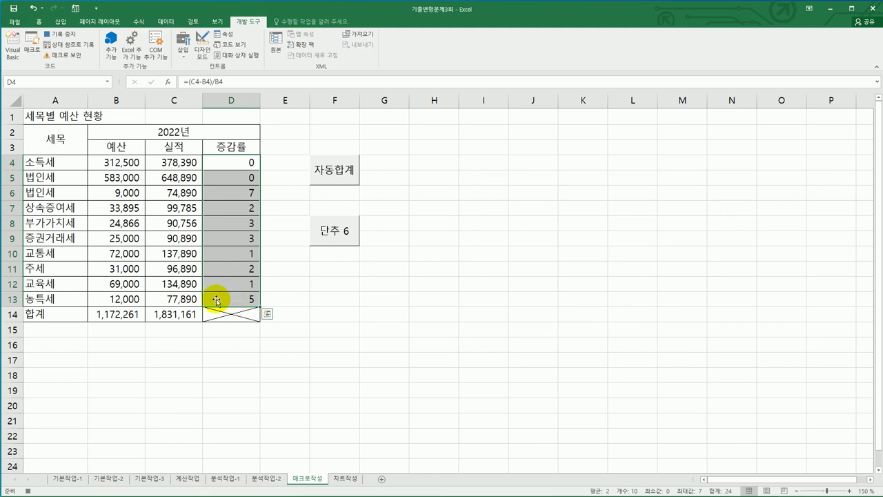
{"action": "left_click", "coordinate": [38, 21]}
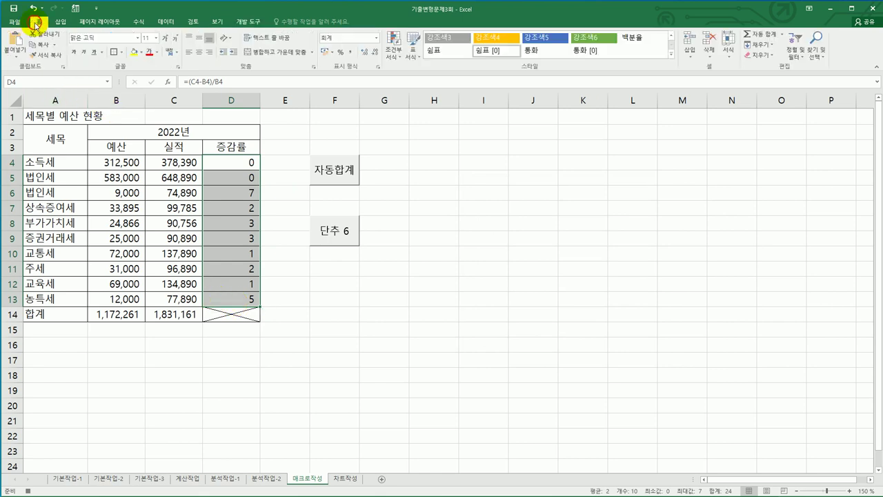
{"action": "left_click", "coordinate": [340, 52]}
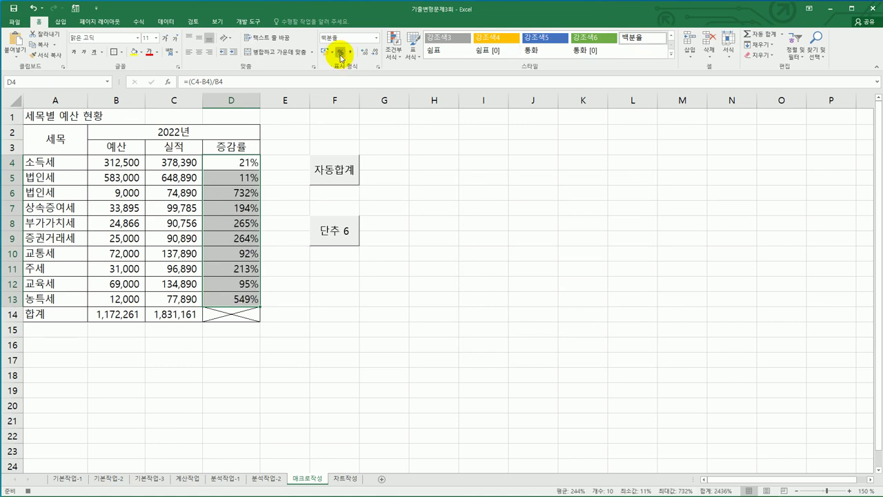
{"action": "left_click", "coordinate": [238, 301]}
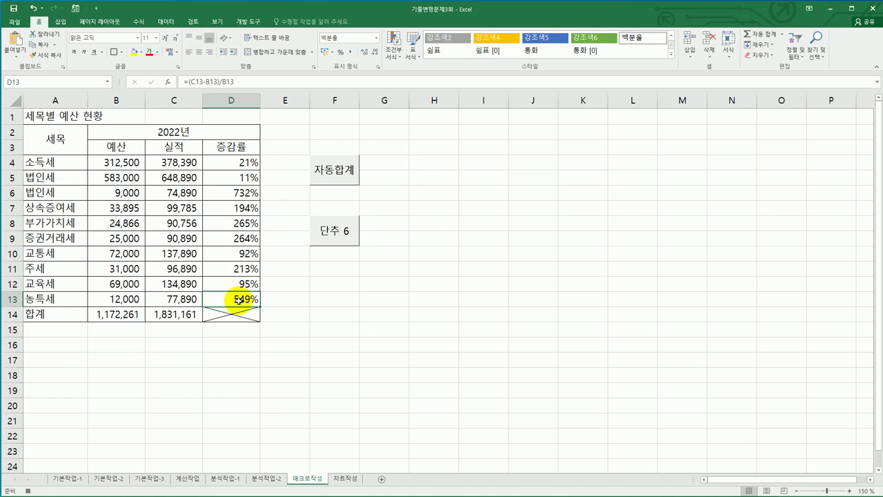
{"action": "left_click", "coordinate": [247, 21]}
{"action": "left_click", "coordinate": [65, 35]}
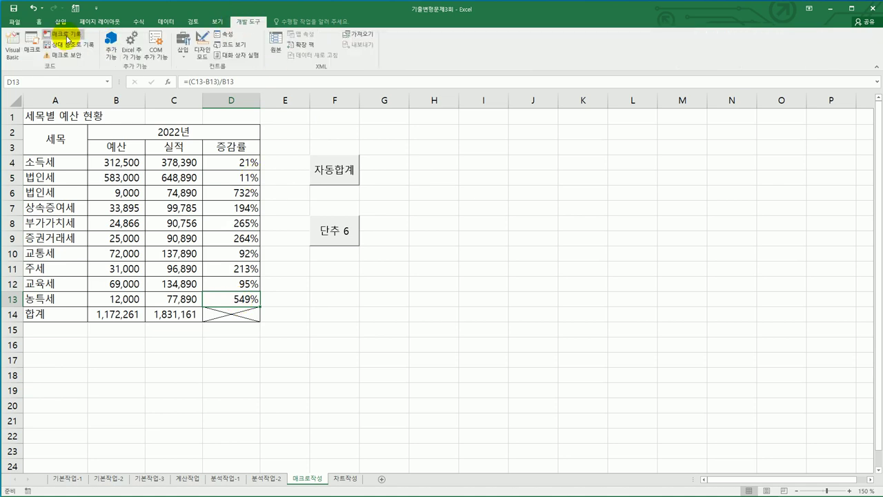
- Change the label of the button over F8:F9 to 백분율 and deselect it
{"action": "right_click", "coordinate": [325, 229]}
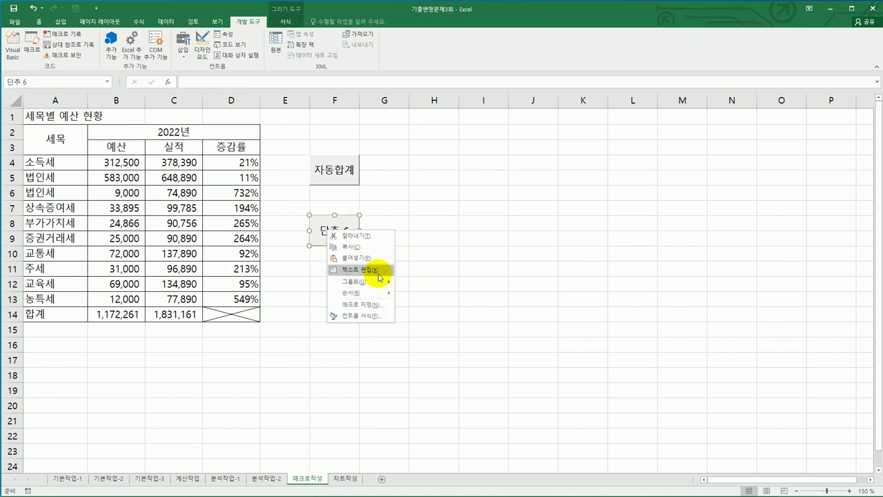
{"action": "left_click", "coordinate": [374, 272]}
{"action": "key", "text": "ctrl+a"}
{"action": "type", "text": "ㅂ"}
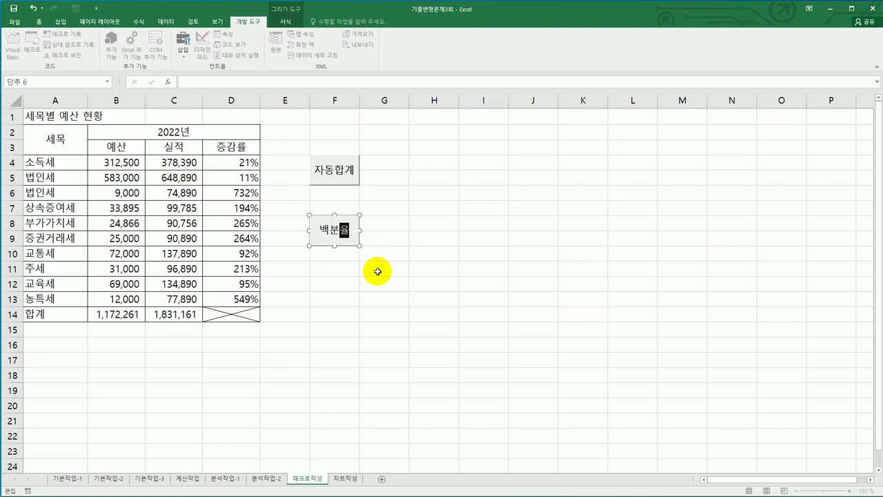
{"action": "left_click", "coordinate": [378, 271]}
- Apply the comma style to D4:D13 and test the 백분율 button by running its macro
{"action": "left_click_drag", "start_coordinate": [245, 165], "coordinate": [245, 299]}
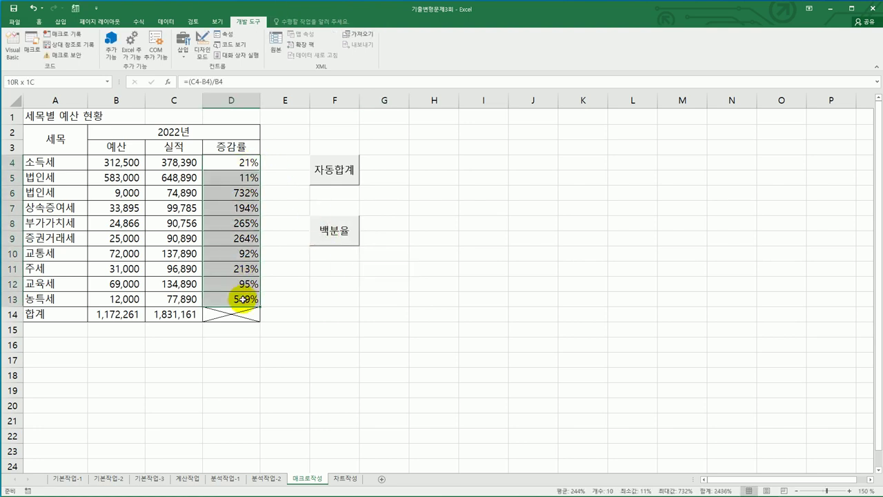
{"action": "left_click", "coordinate": [40, 22]}
{"action": "left_click", "coordinate": [350, 52]}
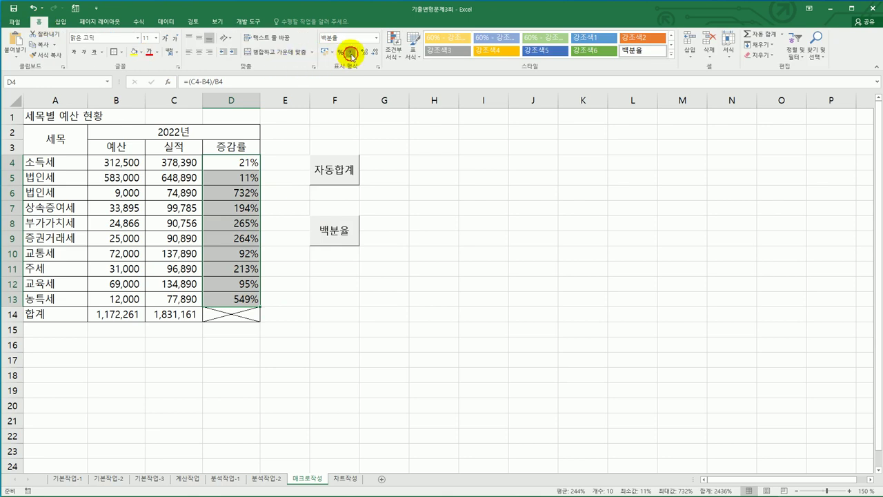
{"action": "left_click", "coordinate": [406, 301]}
{"action": "left_click", "coordinate": [330, 233]}
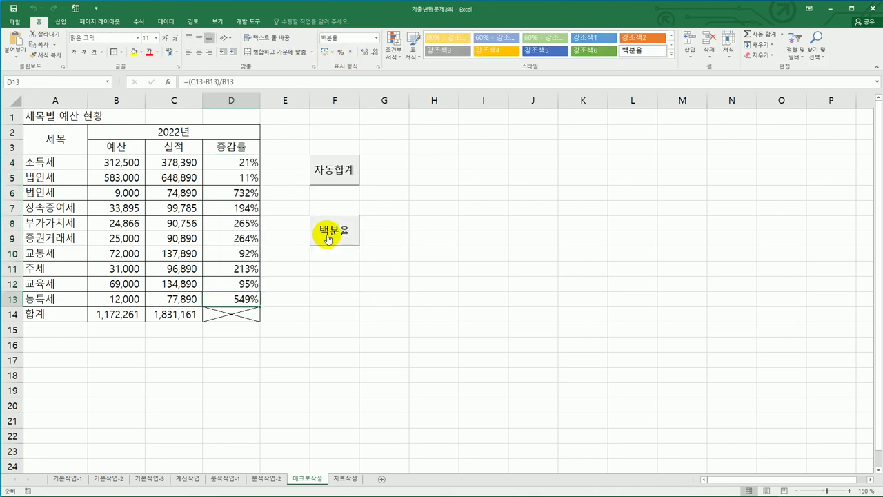
{"action": "left_click", "coordinate": [399, 295]}
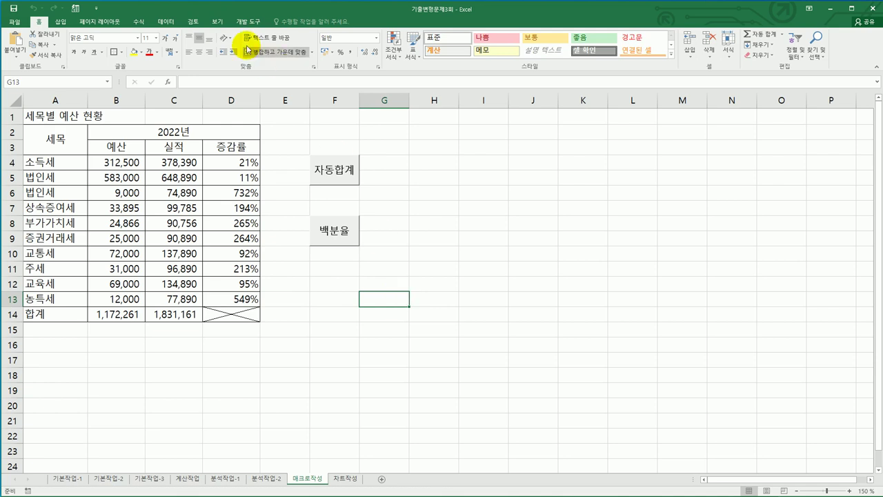
- Check the workbook's macro list for the recorded 백분율 and 자동합계 macros, then close the list
{"action": "left_click", "coordinate": [245, 21]}
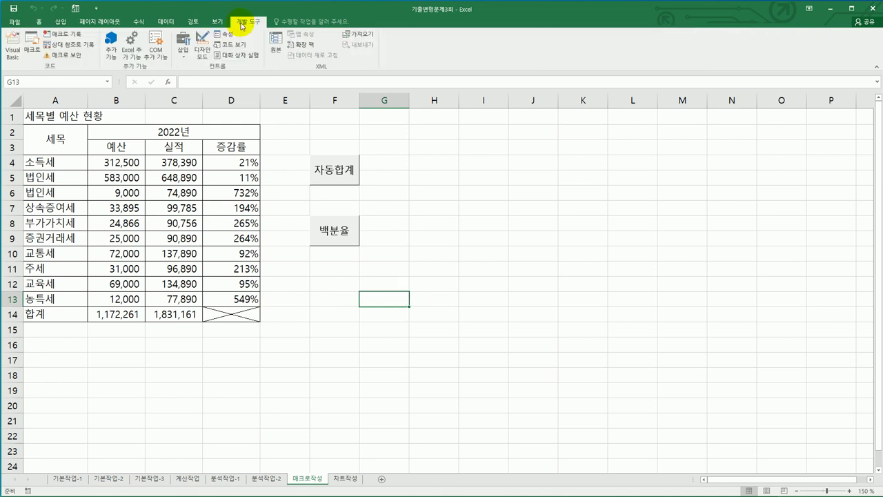
{"action": "left_click", "coordinate": [31, 50]}
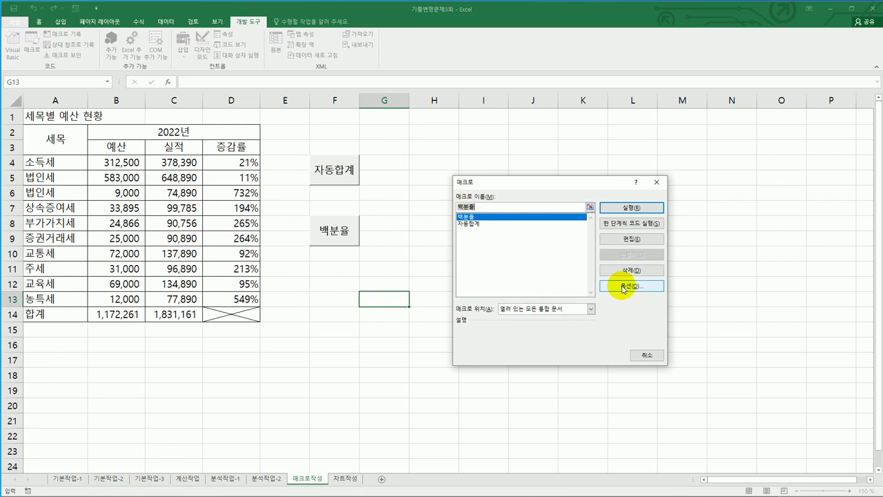
{"action": "left_click", "coordinate": [721, 290]}
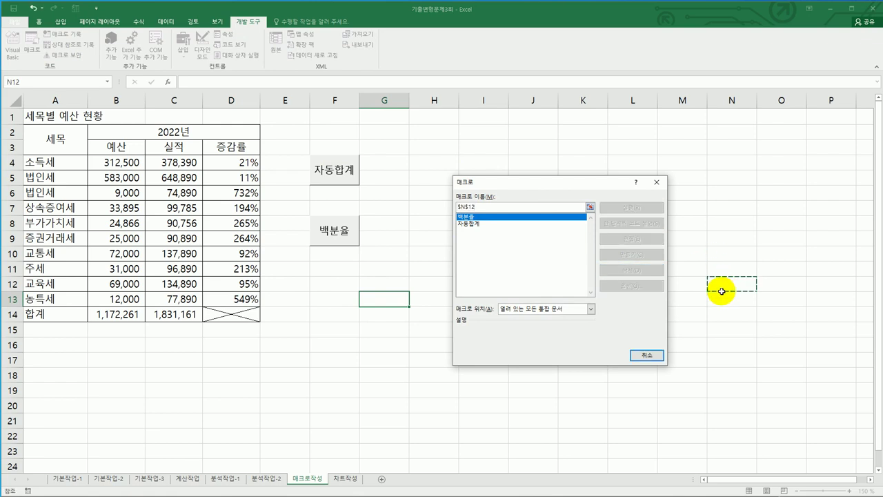
{"action": "key", "text": "Escape"}
{"action": "left_click", "coordinate": [514, 329]}
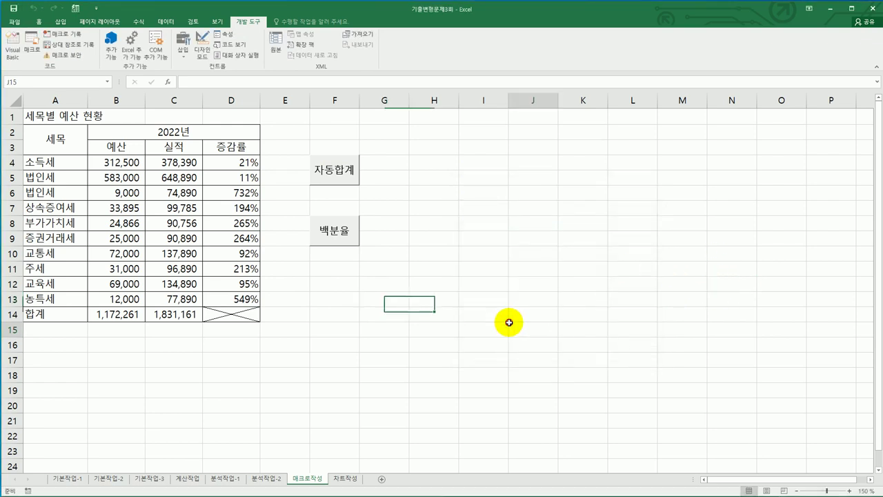
- Change the line chart on the 차트작성 sheet to a clustered column chart (묶은 세로 막대형)
{"action": "left_click", "coordinate": [345, 479]}
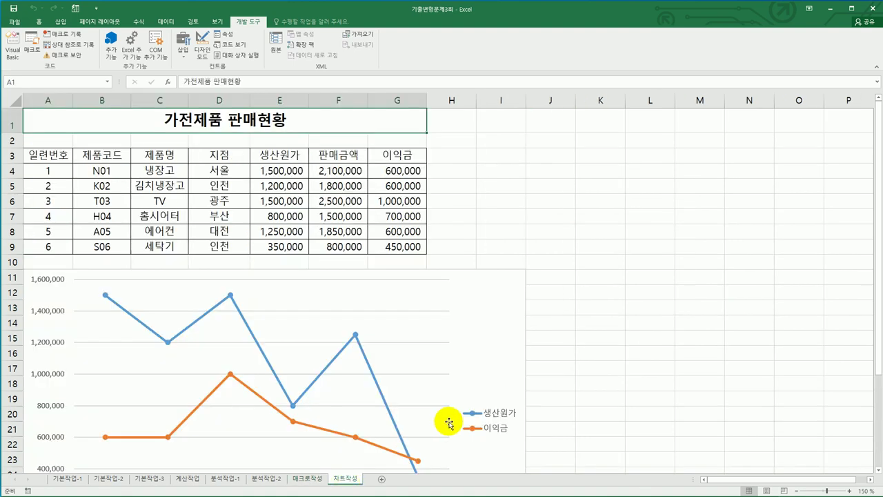
{"action": "left_click", "coordinate": [601, 413]}
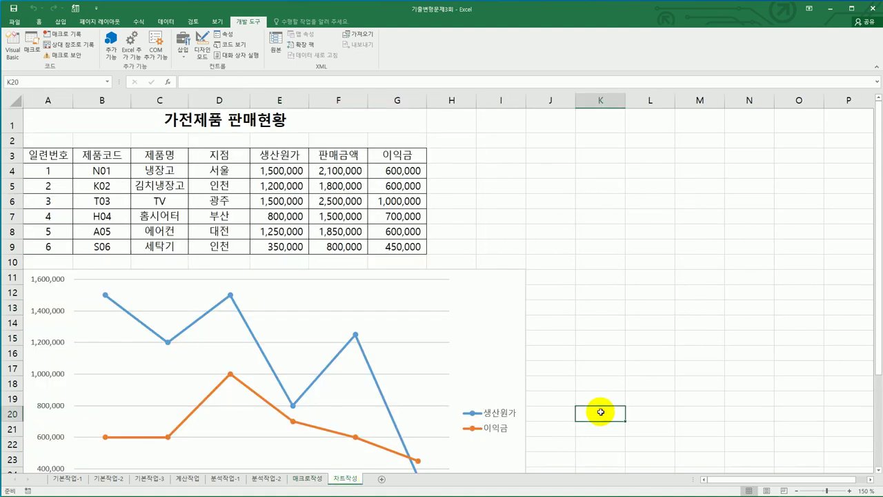
{"action": "scroll", "coordinate": [602, 412], "scroll_direction": "down", "scroll_amount": 3}
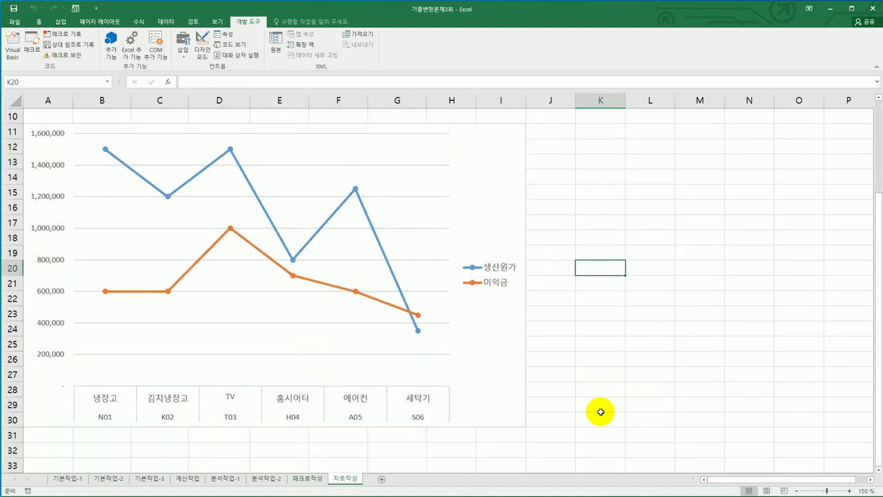
{"action": "right_click", "coordinate": [475, 154]}
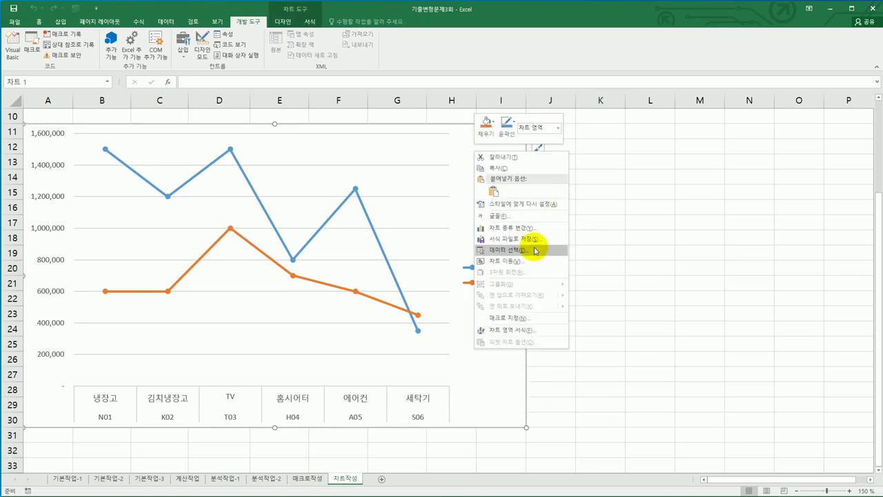
{"action": "left_click", "coordinate": [533, 229]}
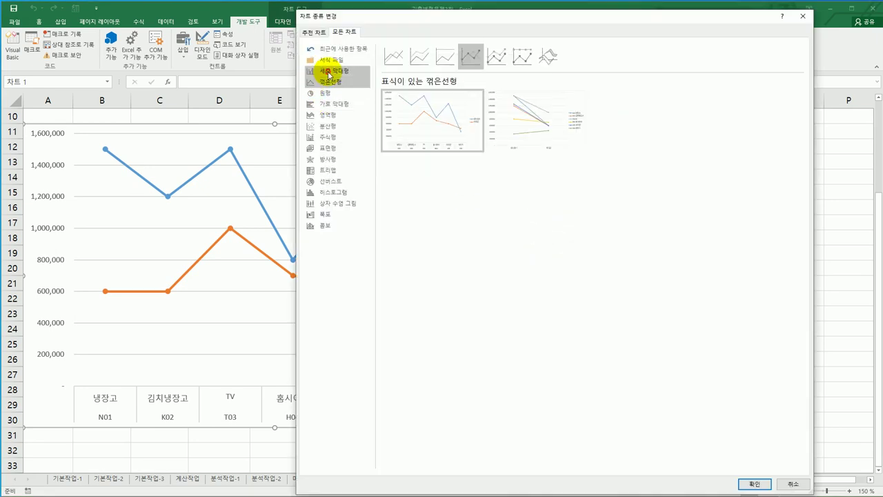
{"action": "left_click", "coordinate": [330, 70]}
{"action": "mouse_move", "coordinate": [387, 110]}
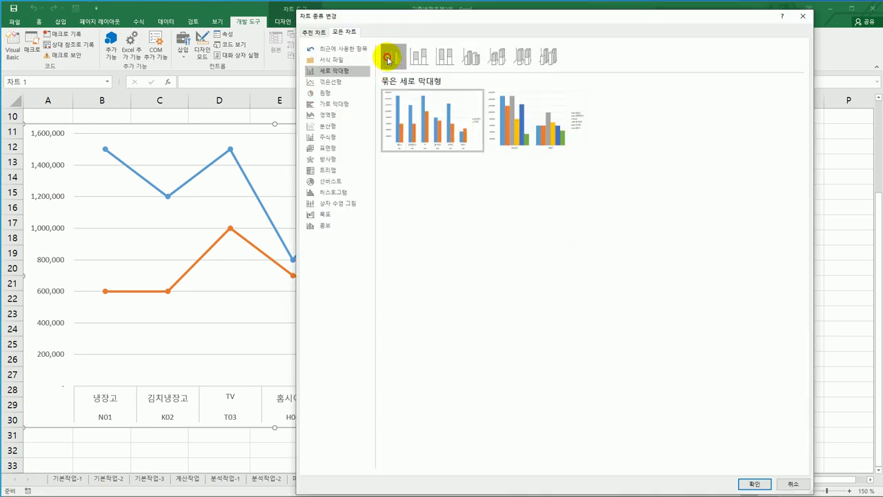
{"action": "left_click", "coordinate": [736, 482]}
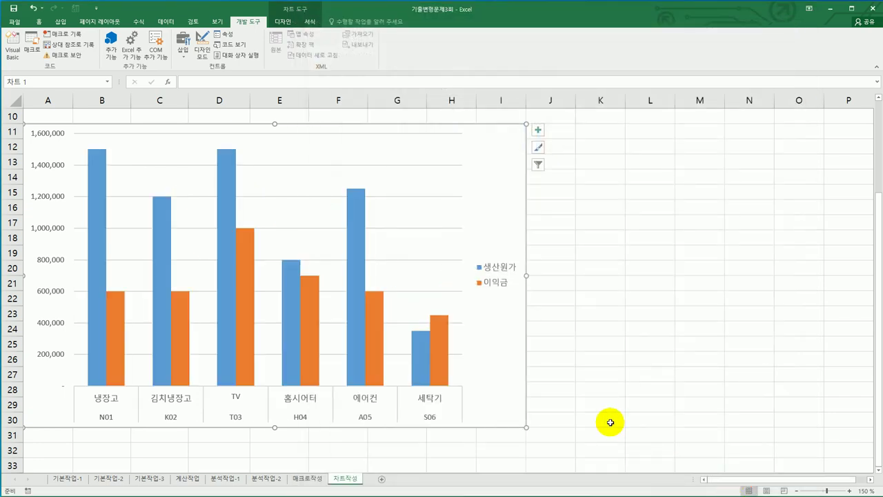
- Set the chart's horizontal axis label range to the product names in C4:C9 and apply the data source change
{"action": "right_click", "coordinate": [481, 173]}
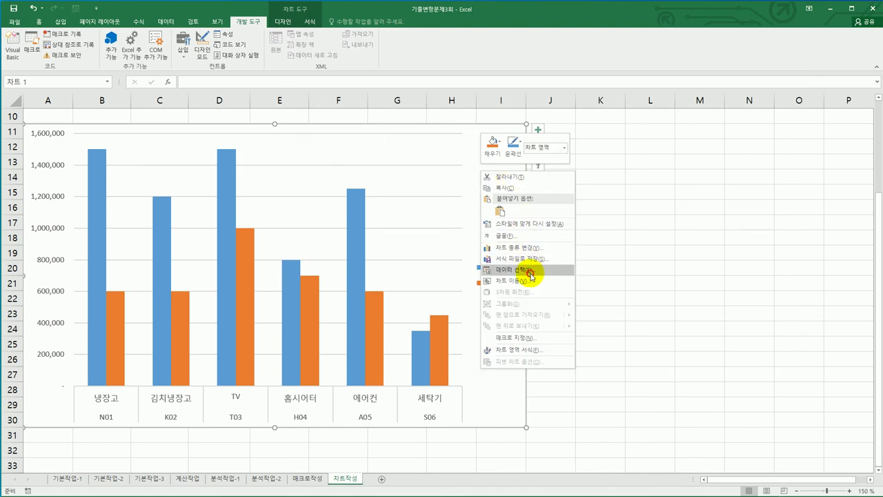
{"action": "left_click", "coordinate": [564, 275]}
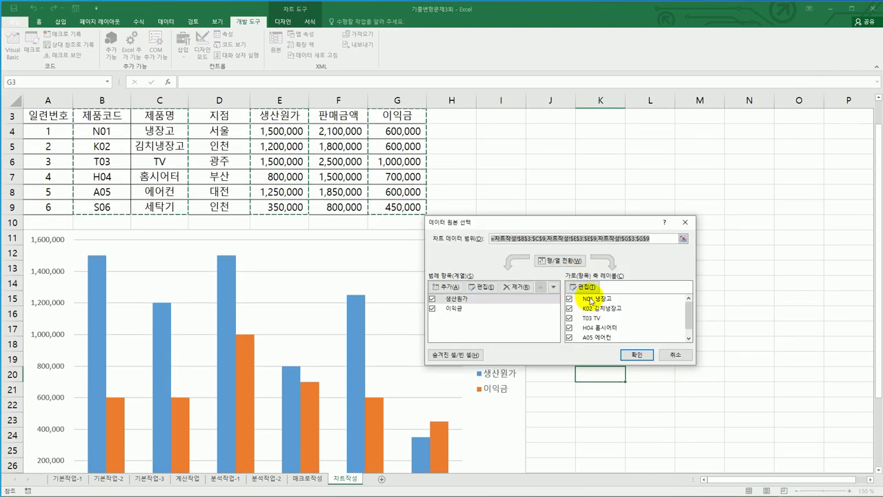
{"action": "left_click", "coordinate": [590, 294]}
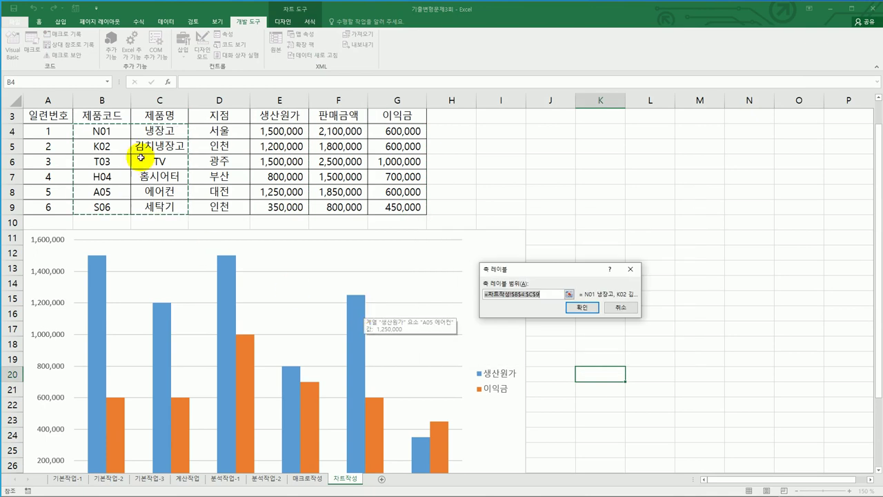
{"action": "left_click_drag", "start_coordinate": [150, 129], "coordinate": [164, 206]}
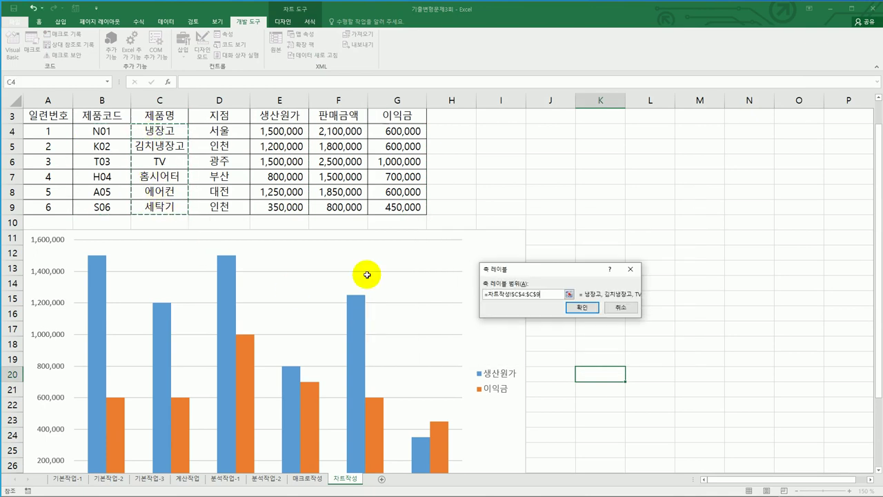
{"action": "left_click", "coordinate": [572, 312]}
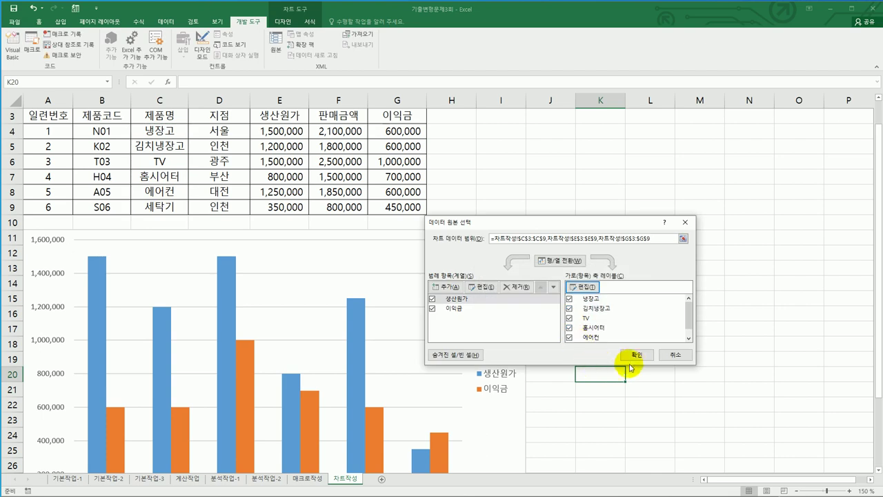
{"action": "left_click", "coordinate": [635, 355]}
{"action": "left_click", "coordinate": [633, 358]}
{"action": "scroll", "coordinate": [633, 359], "scroll_direction": "down", "scroll_amount": 2}
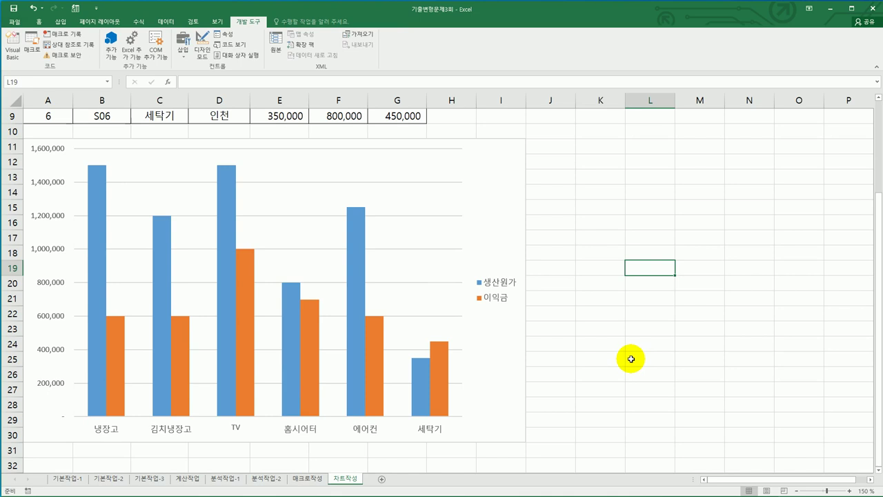
- Add a chart title reading 가전제품 생산원가와 이익금 비교
{"action": "left_click", "coordinate": [515, 175]}
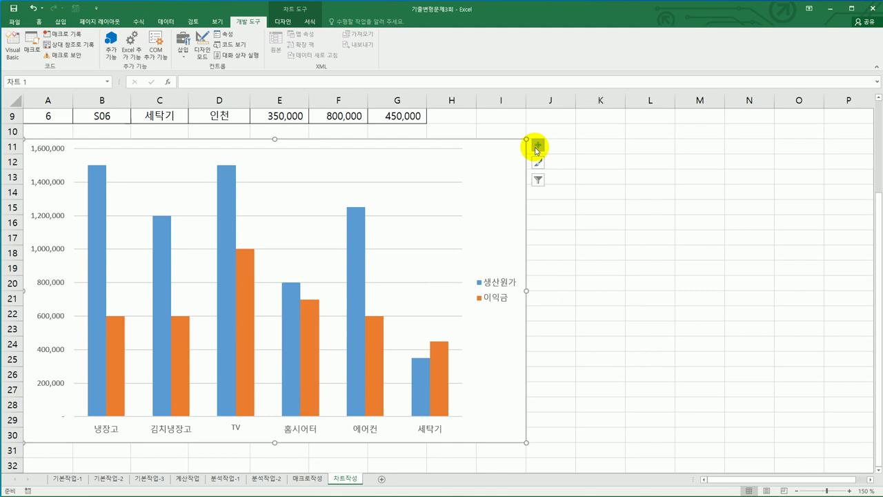
{"action": "left_click", "coordinate": [536, 148]}
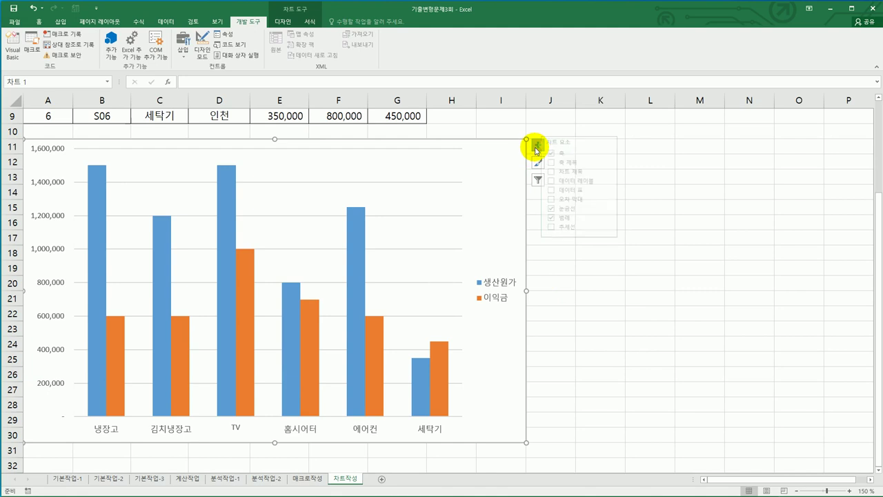
{"action": "left_click", "coordinate": [585, 172]}
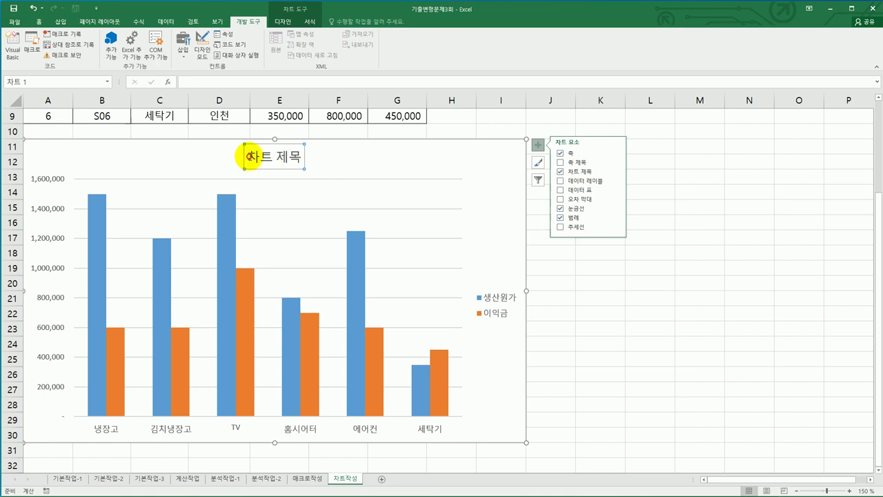
{"action": "left_click_drag", "start_coordinate": [243, 156], "coordinate": [304, 157]}
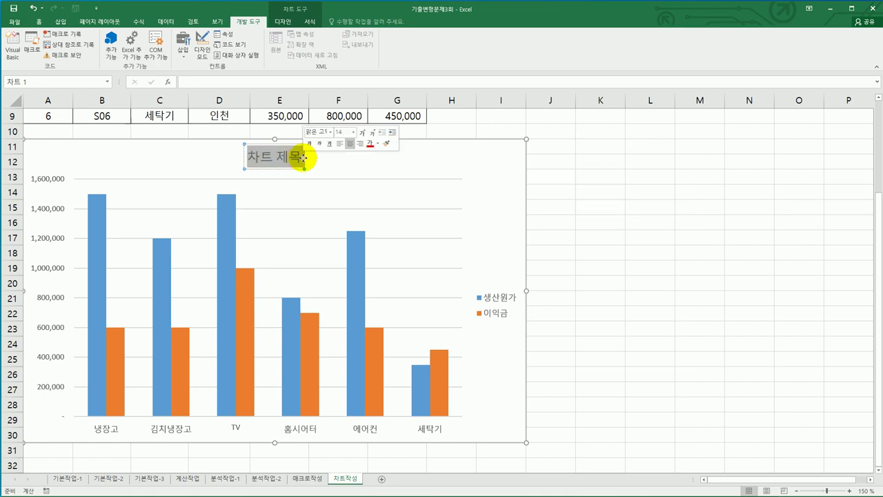
{"action": "type", "text": "가전"}
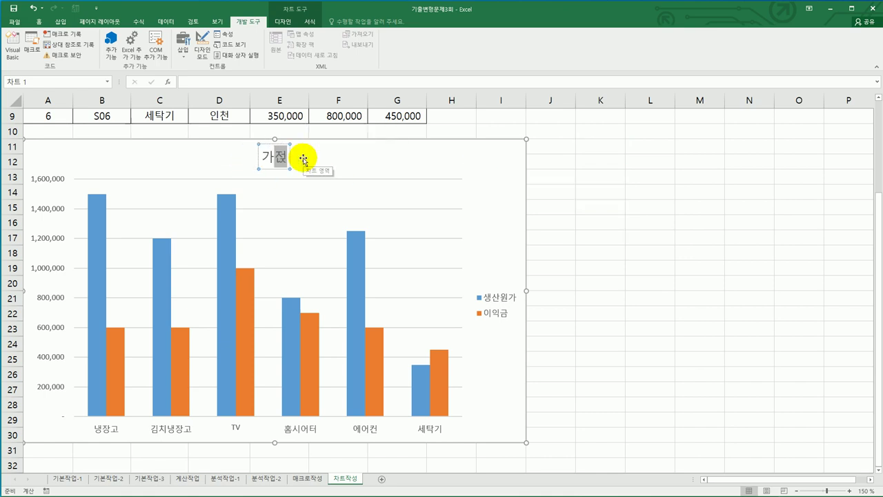
{"action": "type", "text": "제품 생산원가"}
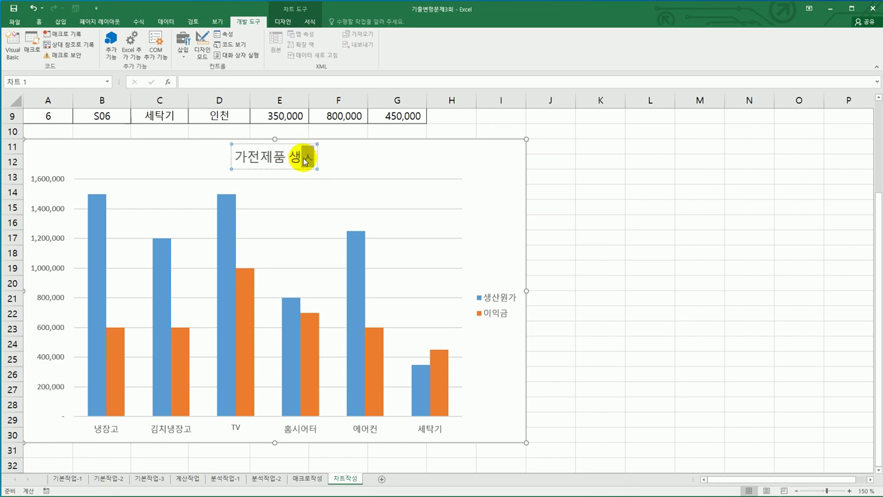
{"action": "type", "text": "와"}
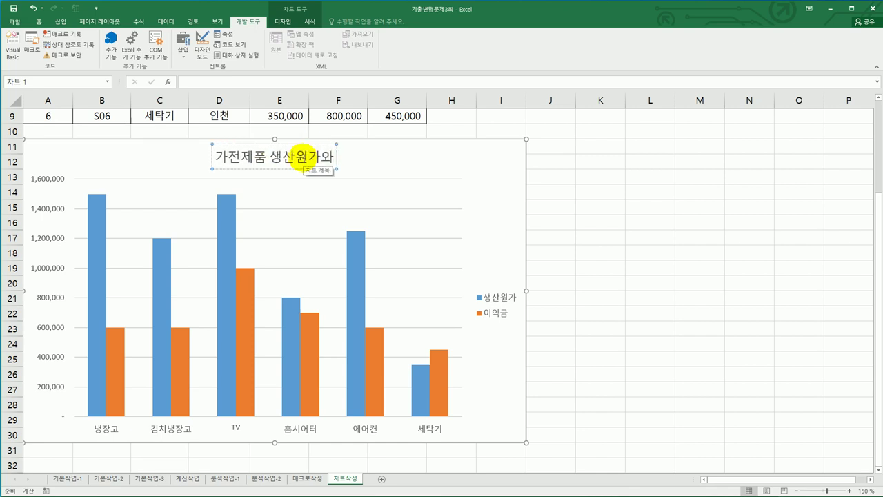
{"action": "type", "text": " 이익금 비교"}
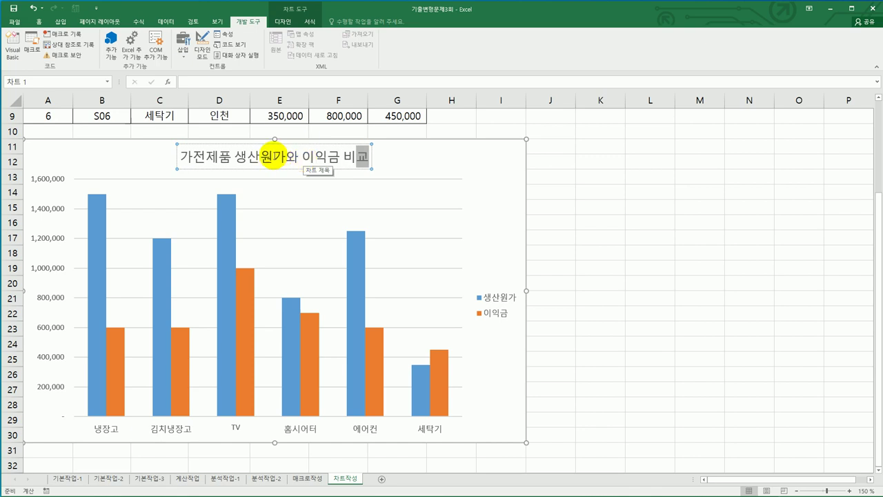
{"action": "left_click", "coordinate": [277, 169]}
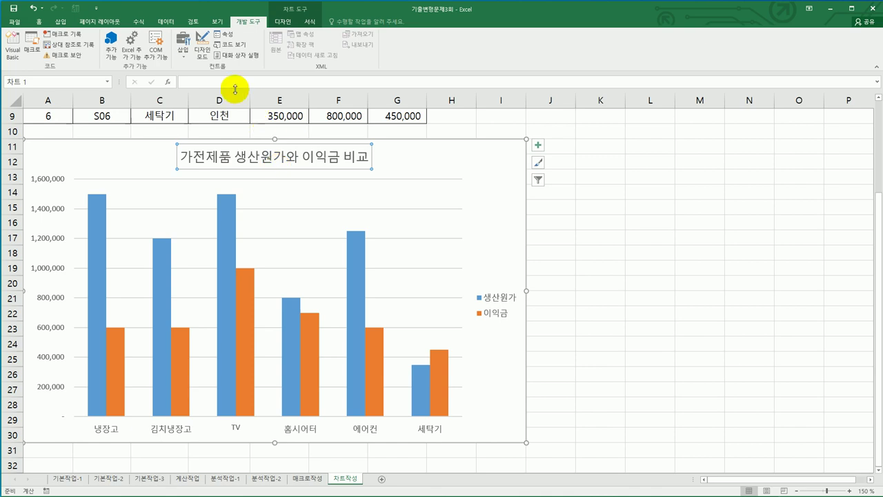
- Format the chart title as bold and underlined with a font size of 14
{"action": "left_click", "coordinate": [40, 25]}
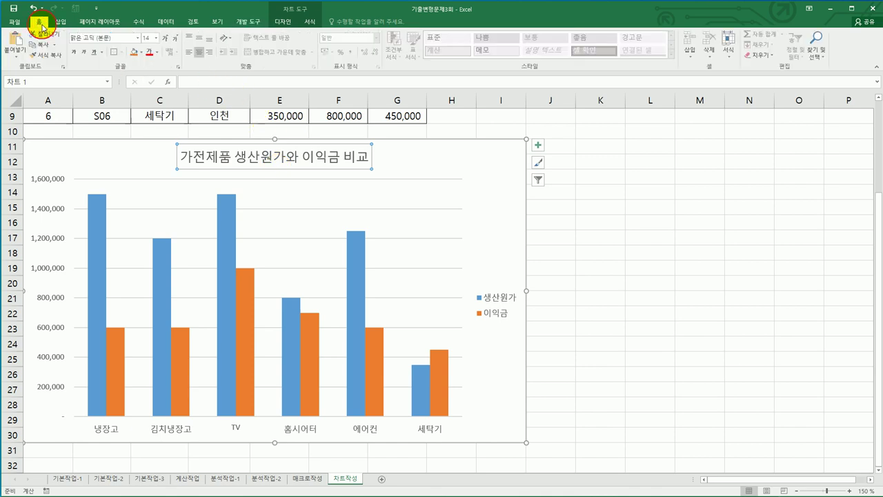
{"action": "left_click", "coordinate": [74, 54]}
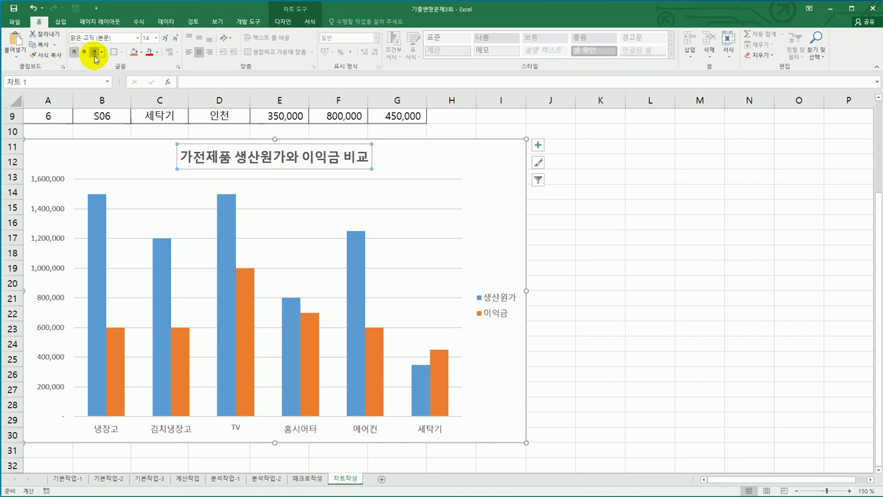
{"action": "left_click", "coordinate": [156, 38]}
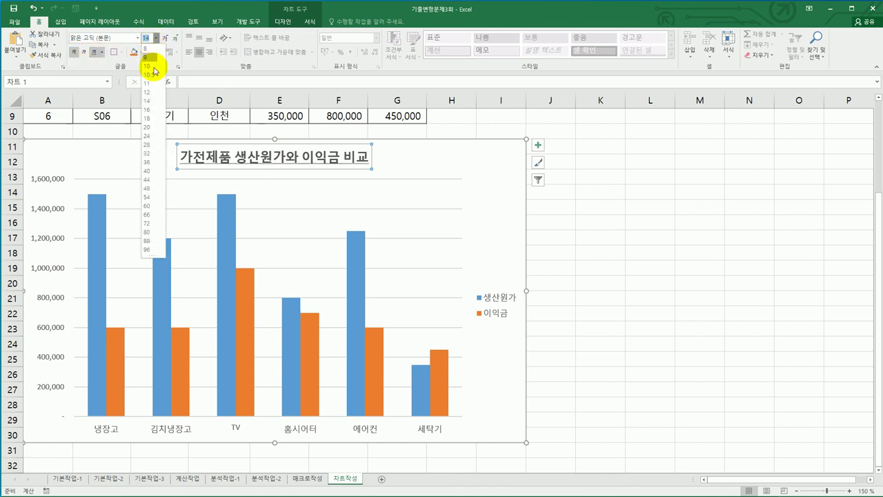
{"action": "left_click", "coordinate": [149, 102]}
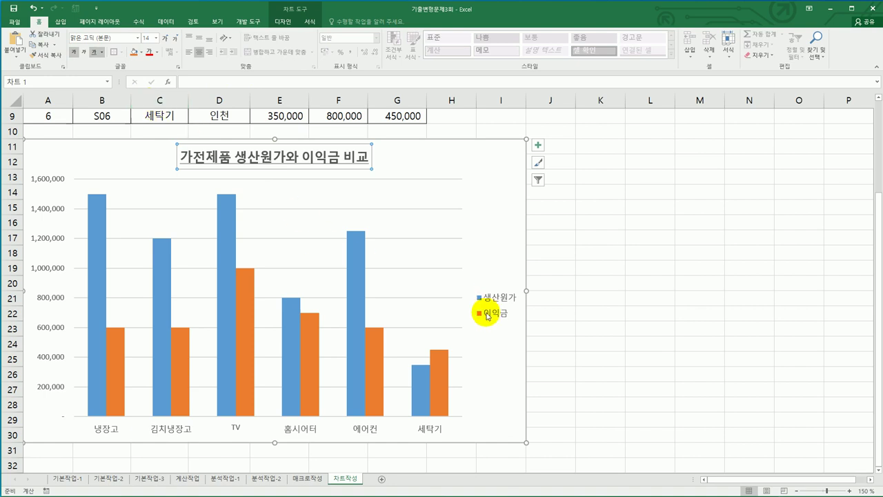
- Add a data label to only the TV column of the 이익금 series
{"action": "left_click", "coordinate": [181, 345]}
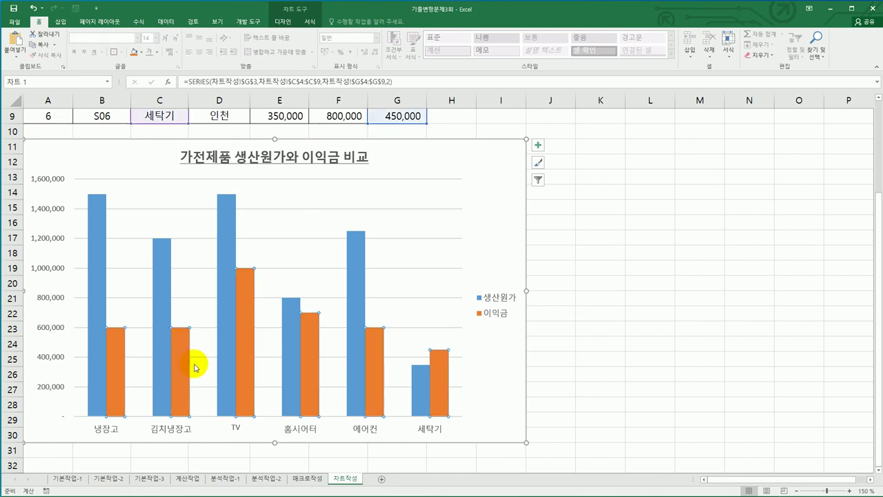
{"action": "left_click", "coordinate": [252, 293]}
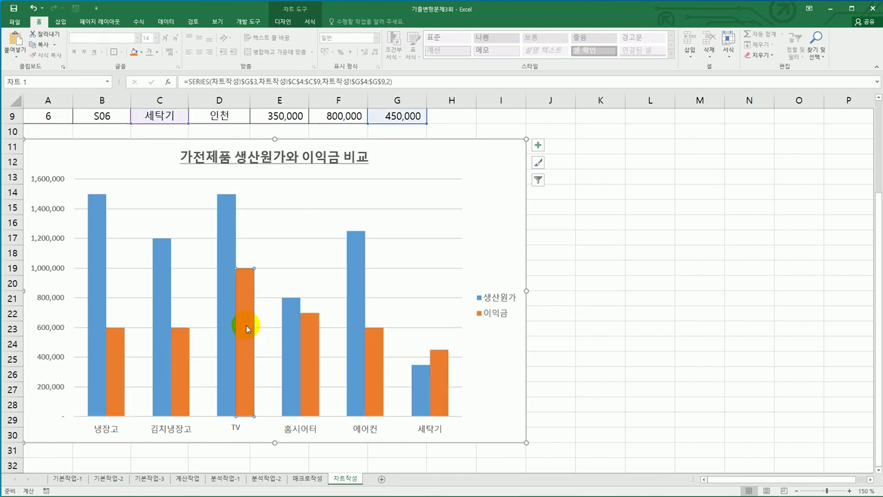
{"action": "right_click", "coordinate": [244, 289]}
{"action": "left_click", "coordinate": [302, 352]}
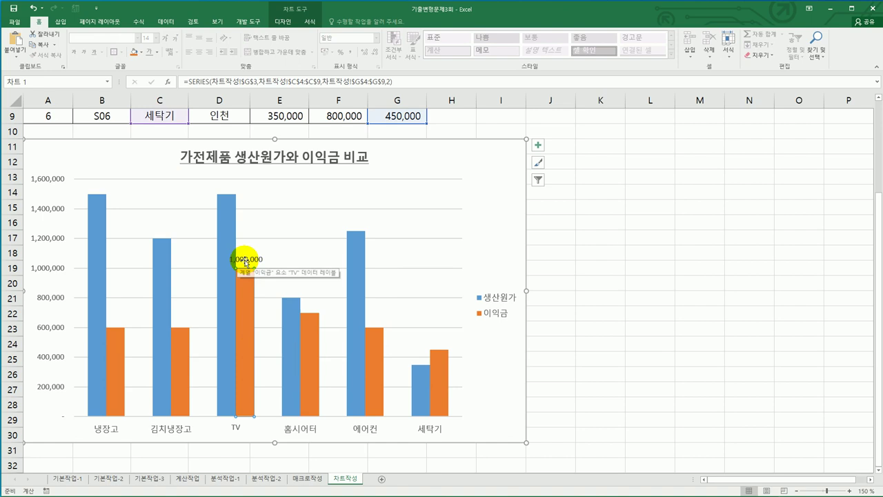
- Set the TV column's data label font to 굴림체 with a size of 10
{"action": "left_click", "coordinate": [245, 260]}
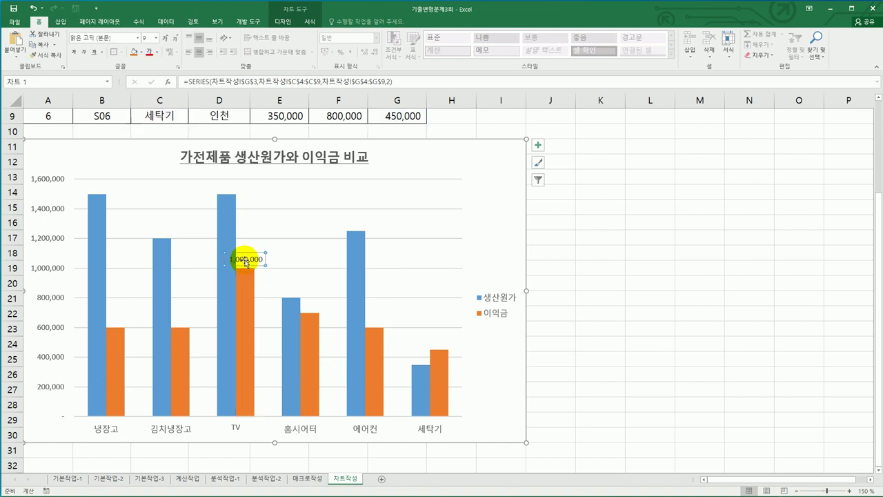
{"action": "left_click", "coordinate": [140, 38]}
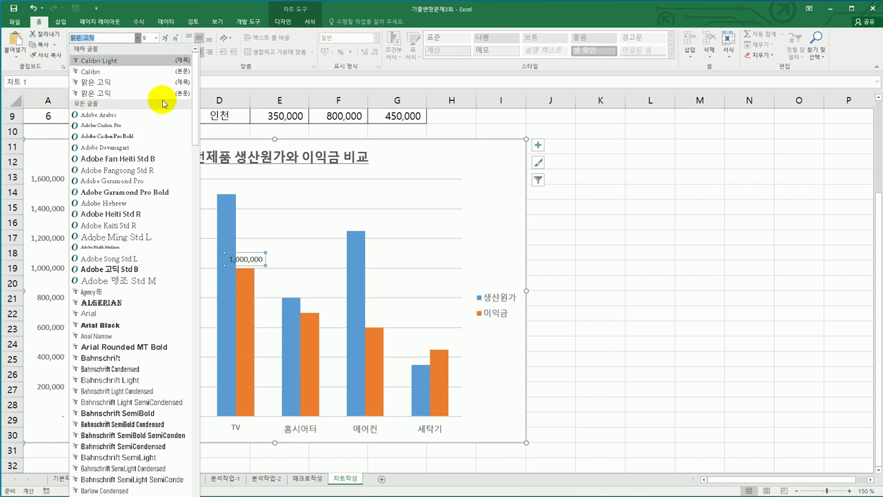
{"action": "left_click_drag", "start_coordinate": [196, 102], "coordinate": [178, 496]}
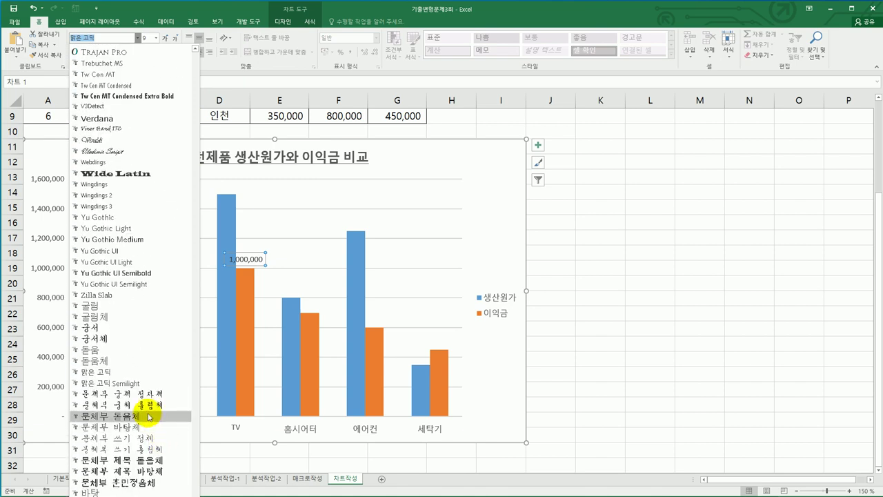
{"action": "left_click", "coordinate": [109, 316]}
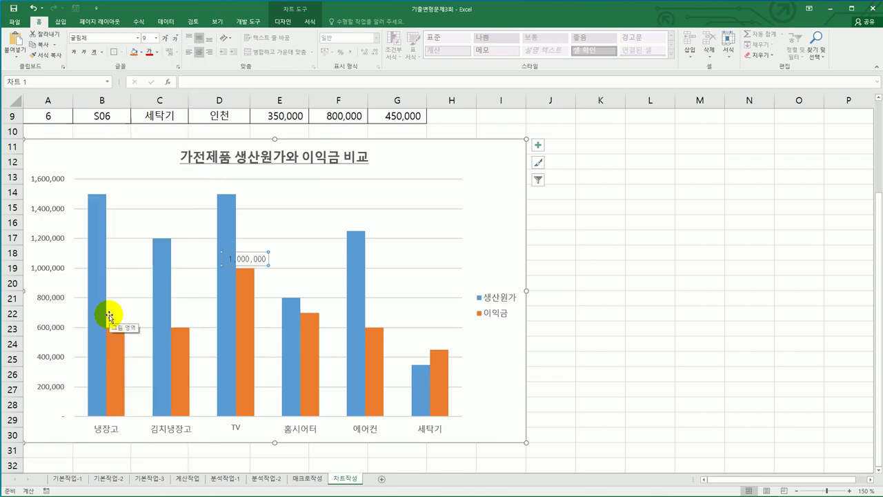
{"action": "left_click", "coordinate": [156, 37]}
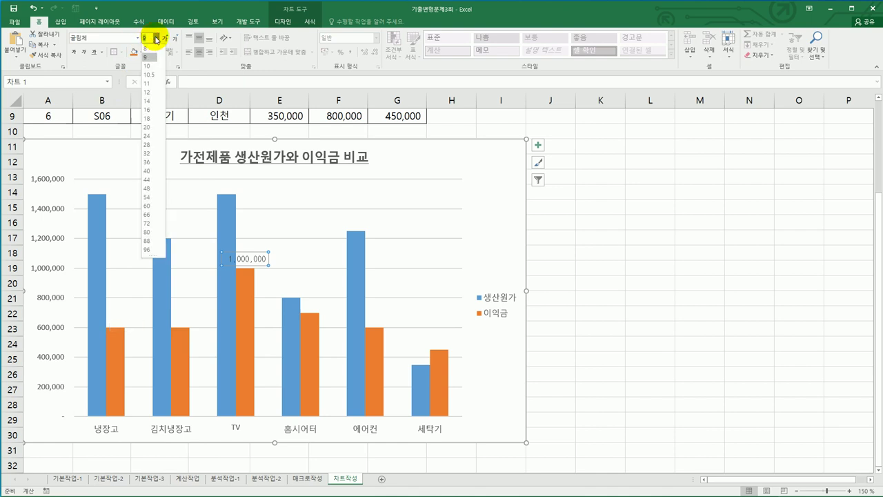
{"action": "left_click", "coordinate": [152, 68]}
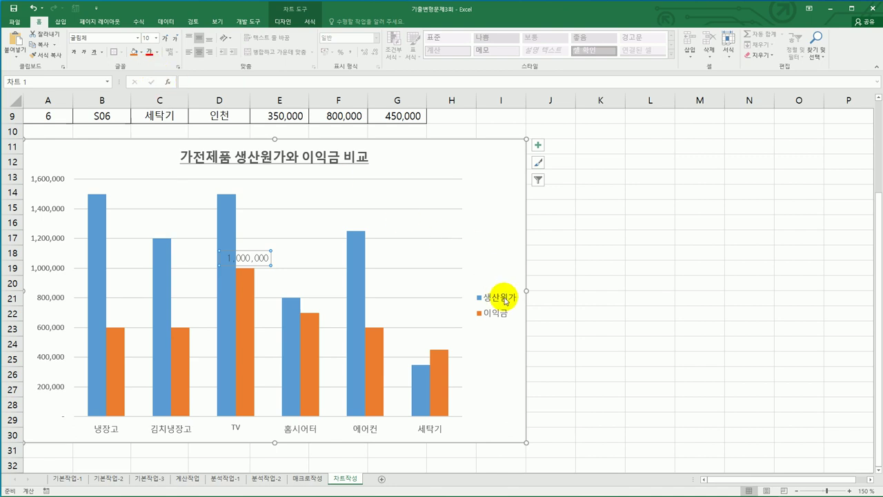
- Position the chart legend at the bottom (아래쪽) of the chart
{"action": "left_click", "coordinate": [537, 145]}
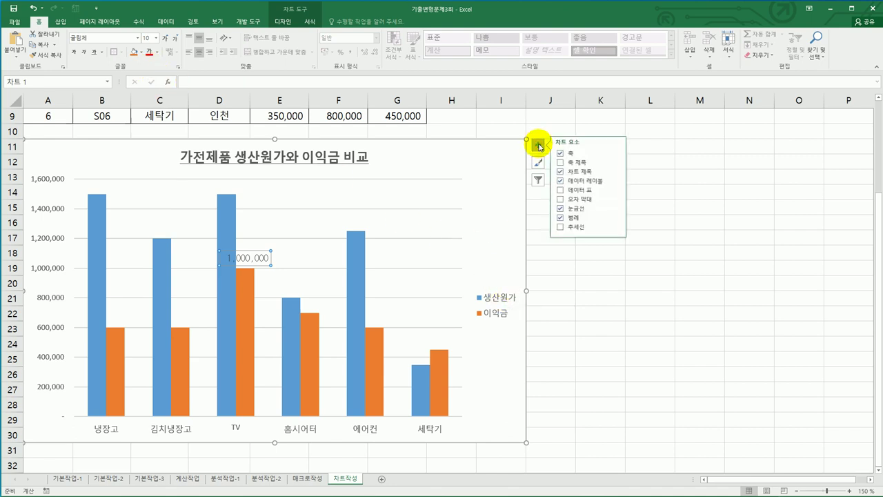
{"action": "left_click", "coordinate": [615, 218]}
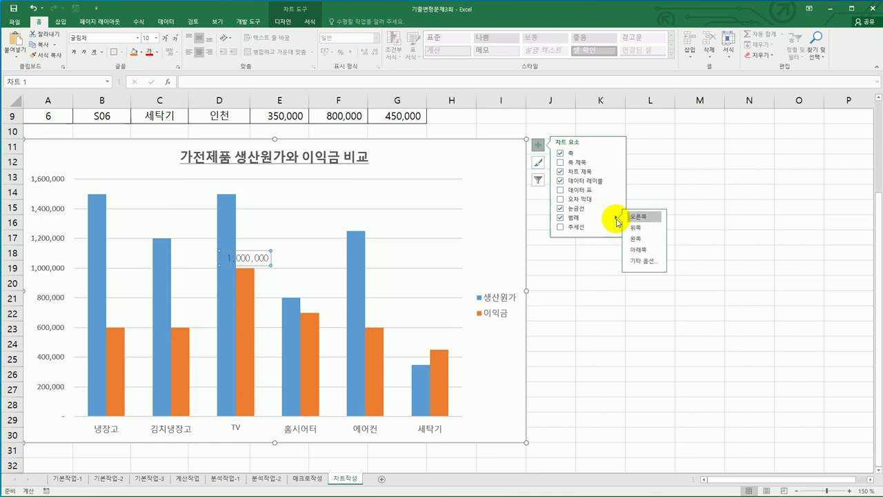
{"action": "left_click", "coordinate": [657, 250]}
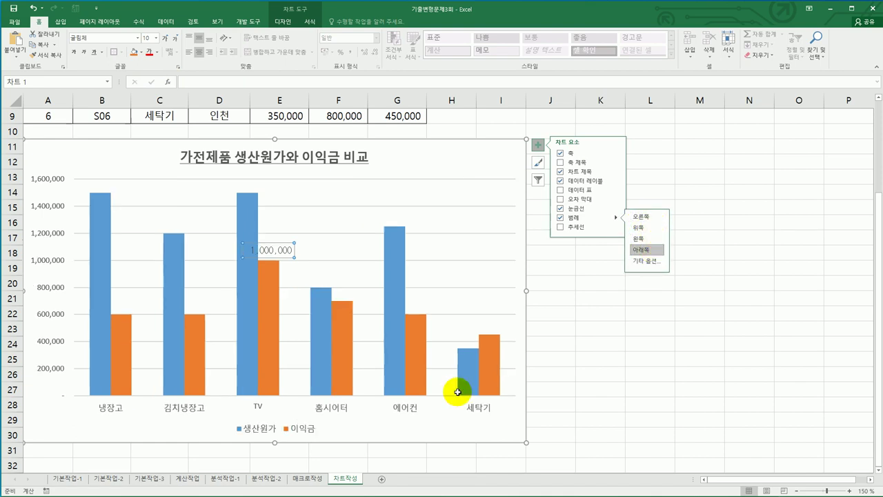
- Apply the first outer (바깥쪽) shadow preset, cast at 45° with a 3 pt distance, to the legend
{"action": "left_click", "coordinate": [276, 432]}
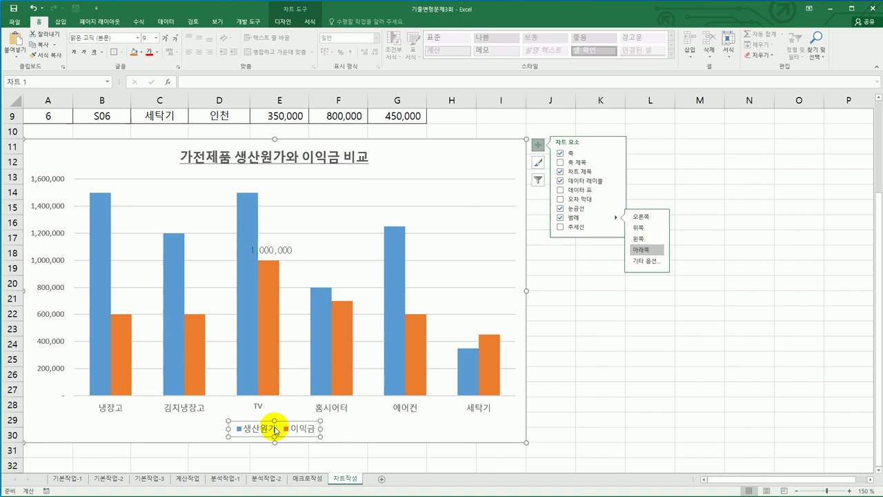
{"action": "right_click", "coordinate": [275, 431]}
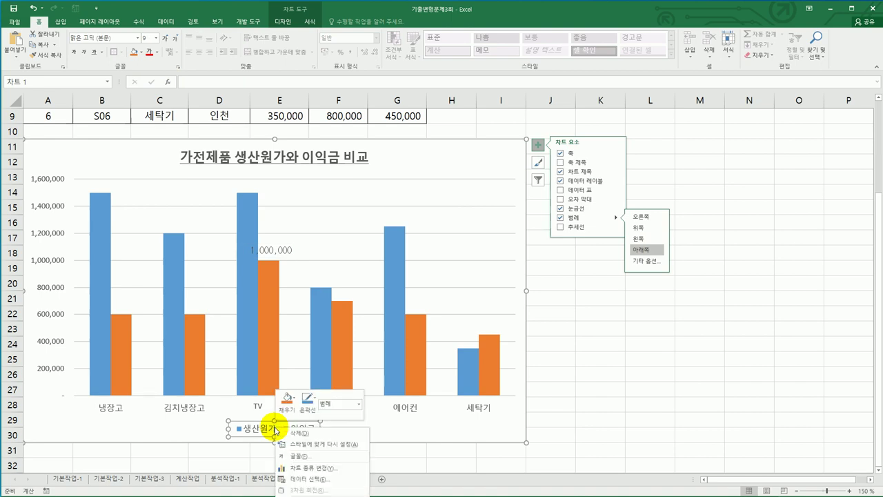
{"action": "left_click", "coordinate": [598, 369]}
{"action": "scroll", "coordinate": [600, 369], "scroll_direction": "down", "scroll_amount": 2}
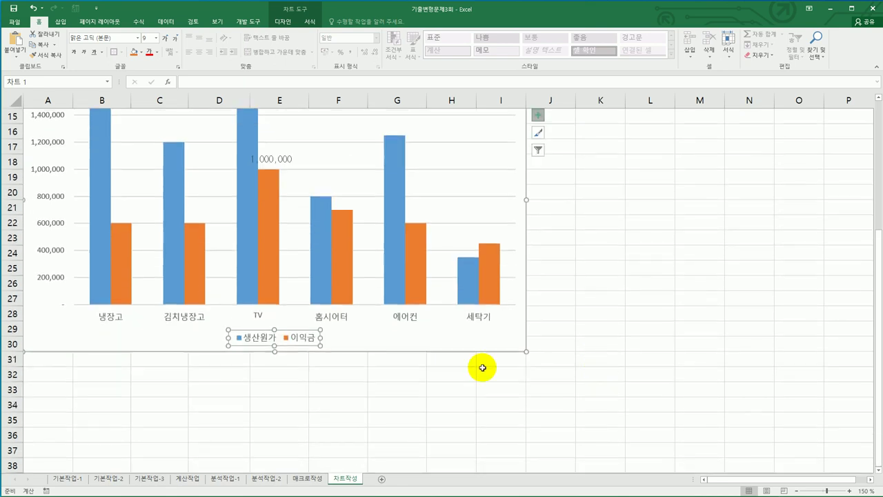
{"action": "right_click", "coordinate": [279, 341]}
{"action": "left_click", "coordinate": [330, 415]}
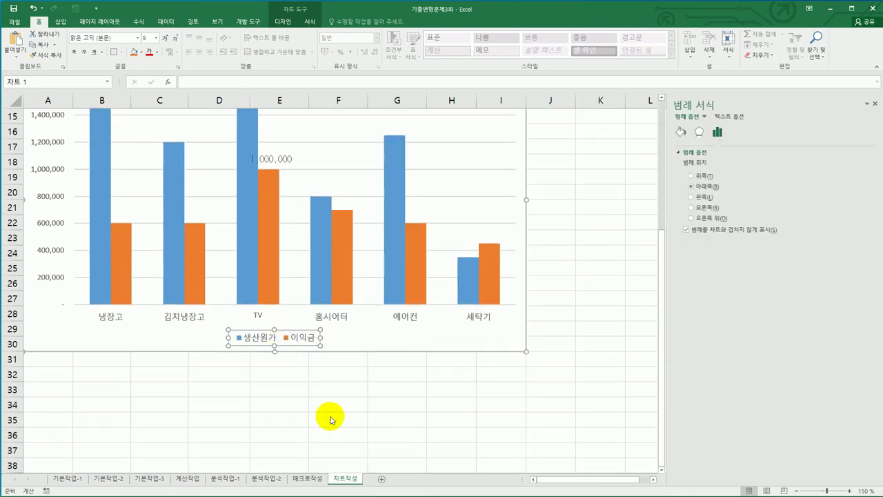
{"action": "left_click", "coordinate": [699, 135]}
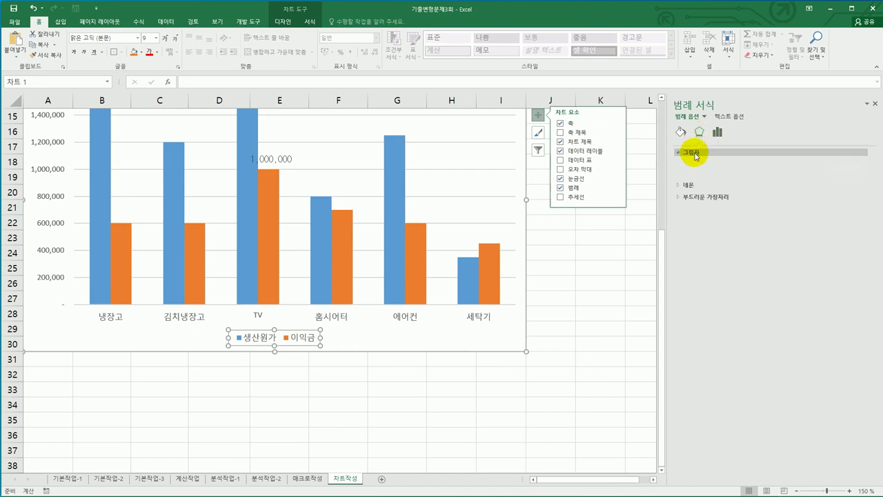
{"action": "left_click", "coordinate": [694, 153]}
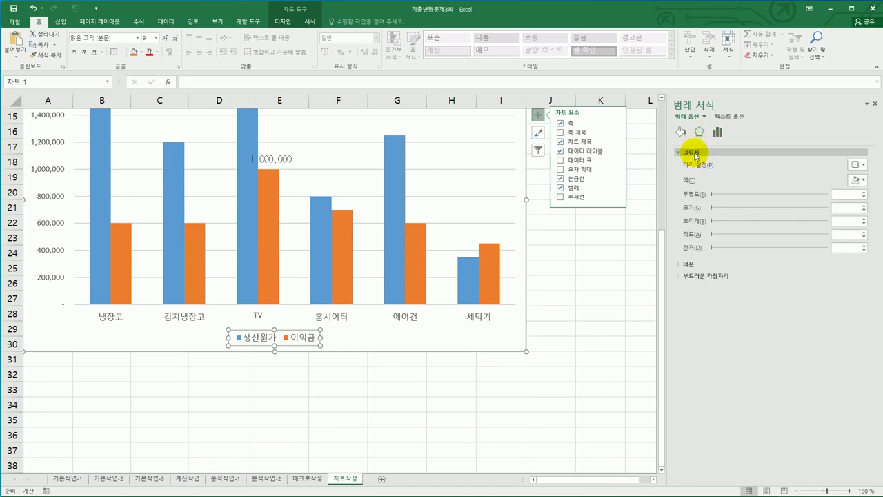
{"action": "left_click", "coordinate": [857, 165]}
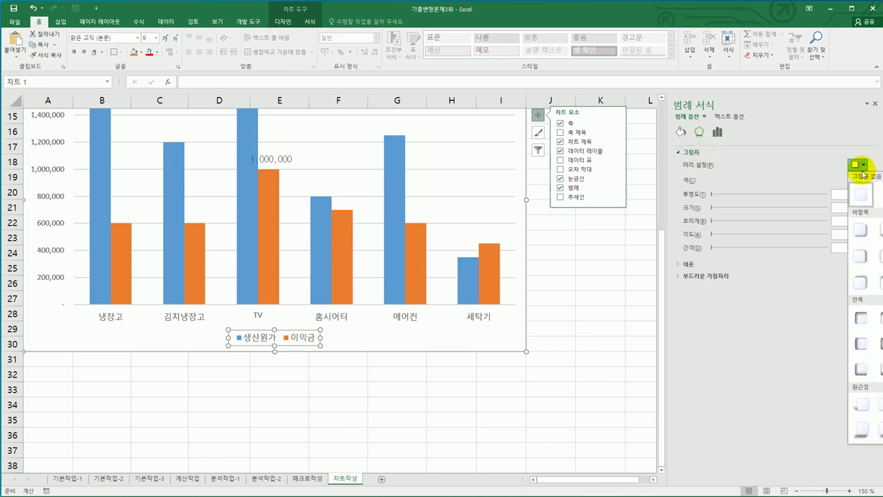
{"action": "left_click", "coordinate": [862, 232]}
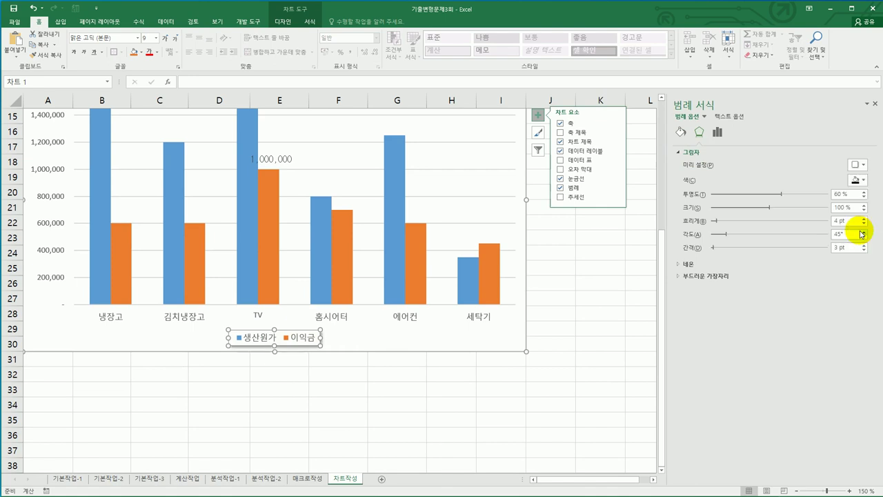
- Fill the legend with the solid theme color white, background 1
{"action": "left_click", "coordinate": [681, 134]}
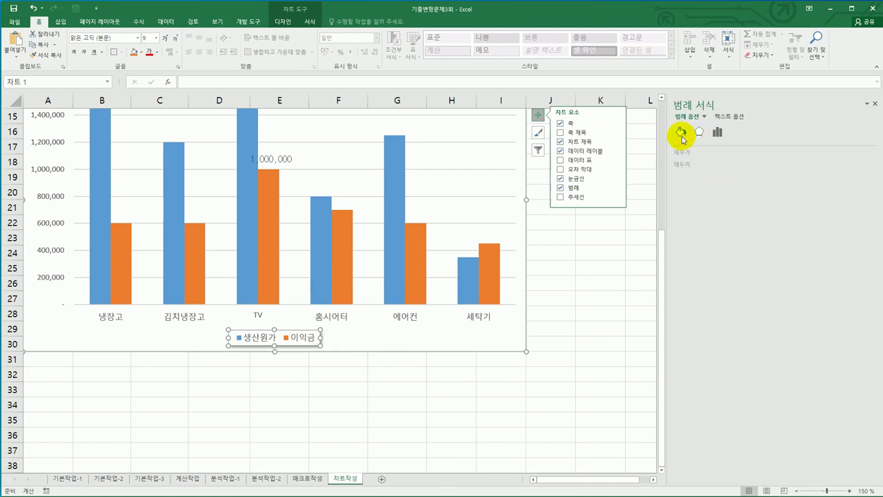
{"action": "left_click", "coordinate": [687, 152]}
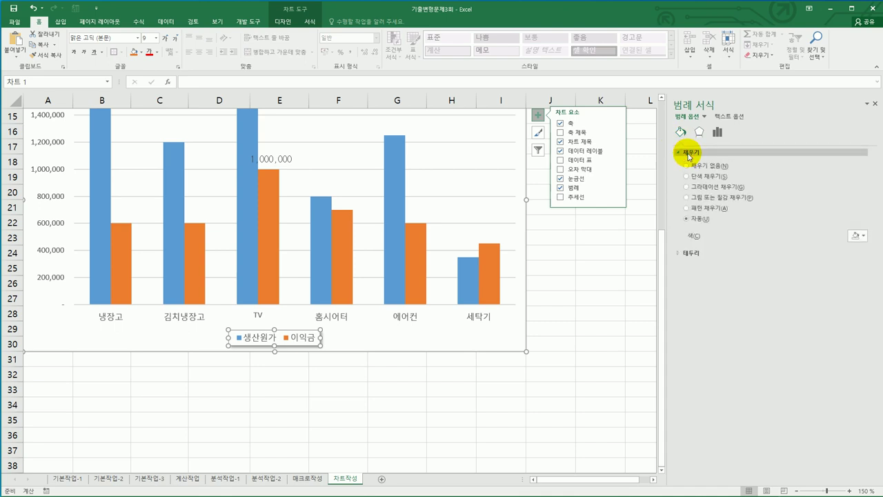
{"action": "left_click", "coordinate": [864, 237]}
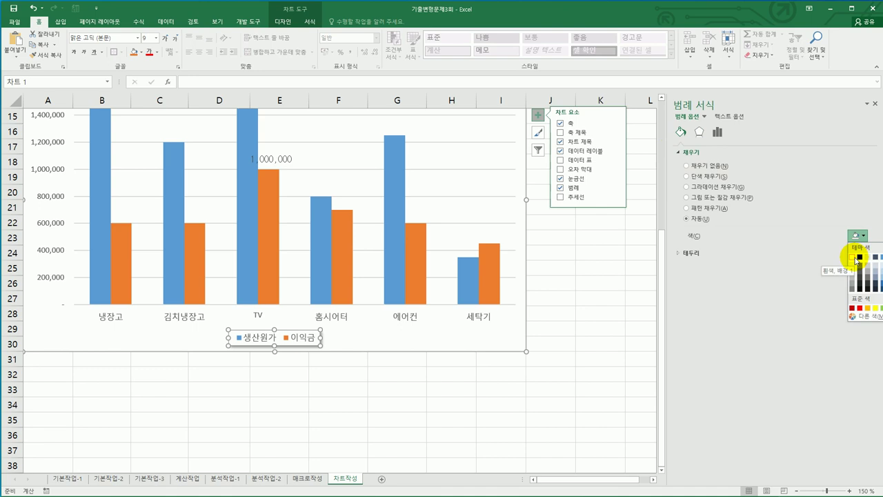
{"action": "left_click", "coordinate": [856, 259]}
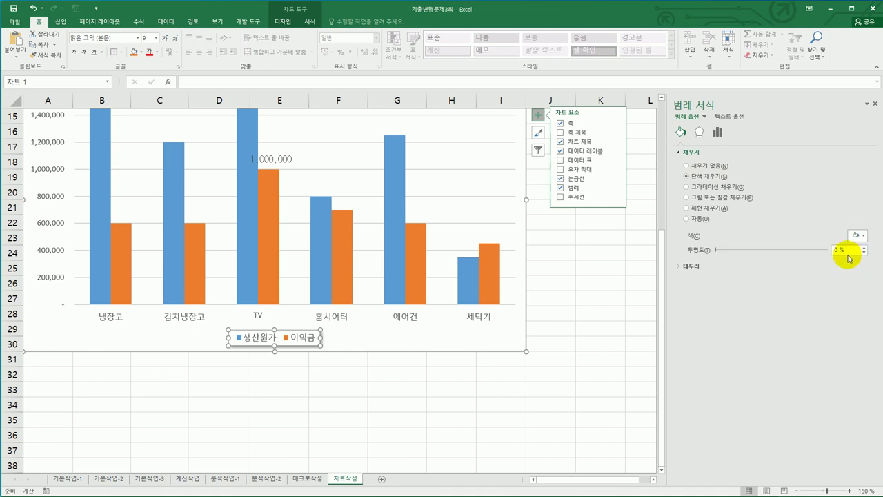
- Give the legend a solid line (실선) border
{"action": "left_click", "coordinate": [695, 266]}
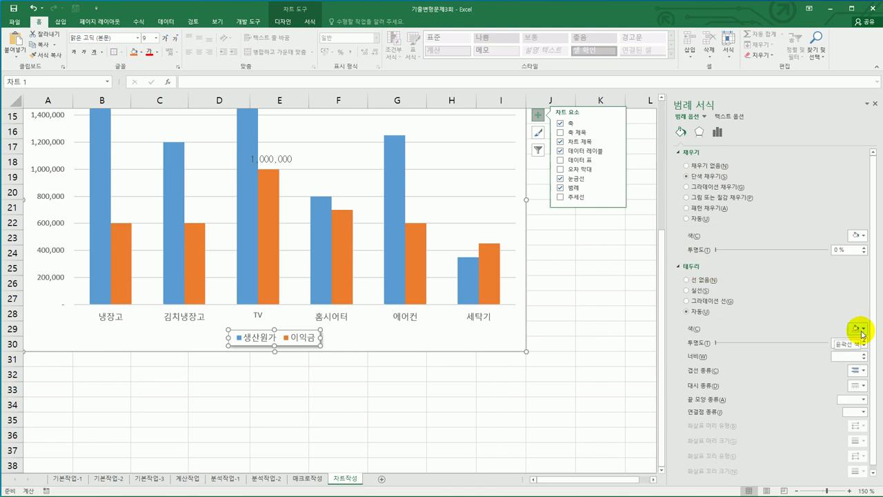
{"action": "left_click", "coordinate": [862, 331]}
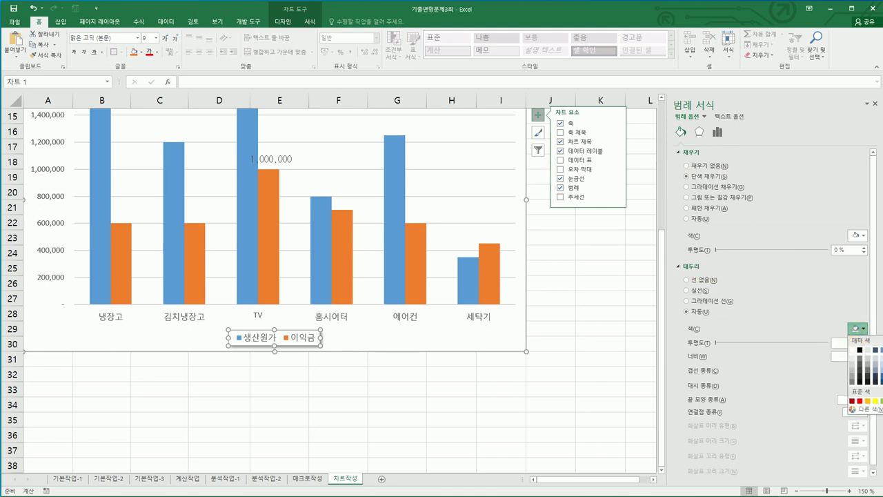
{"action": "key", "text": "Escape"}
{"action": "left_click", "coordinate": [691, 292]}
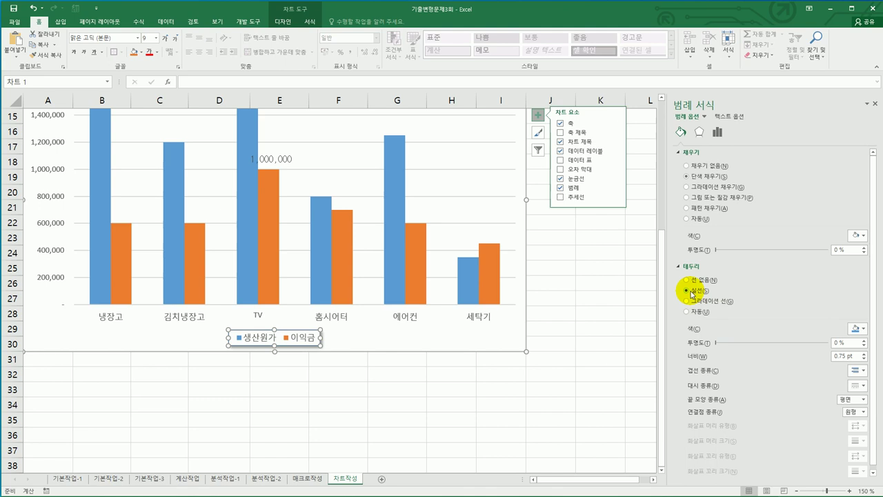
- Fill the chart's plot area with the cream parchment-like texture
{"action": "scroll", "coordinate": [507, 283], "scroll_direction": "up", "scroll_amount": 1}
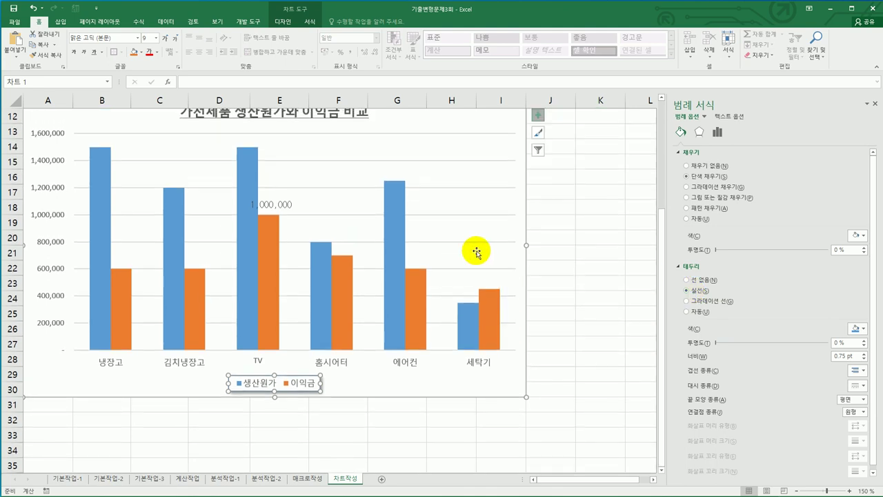
{"action": "left_click", "coordinate": [415, 159]}
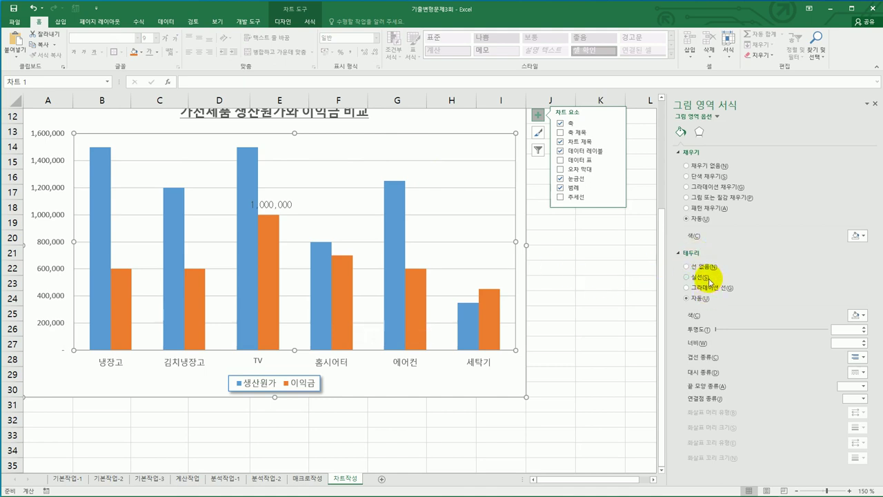
{"action": "left_click", "coordinate": [702, 198]}
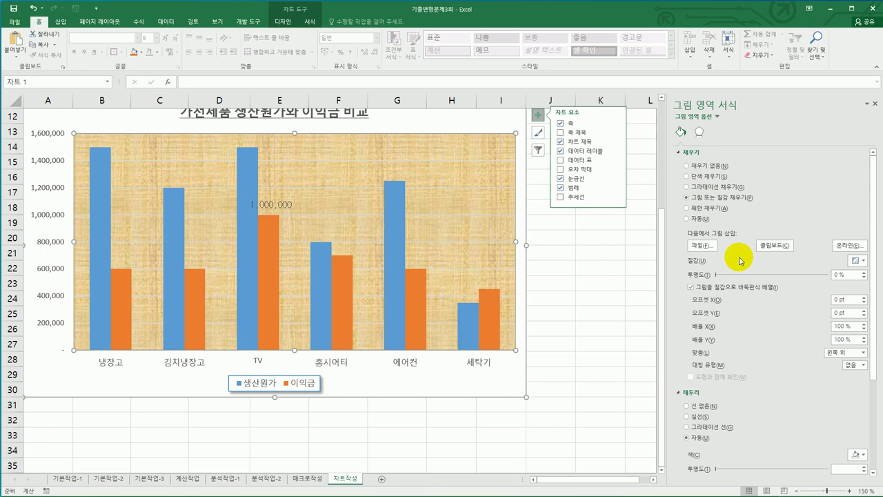
{"action": "left_click", "coordinate": [862, 262]}
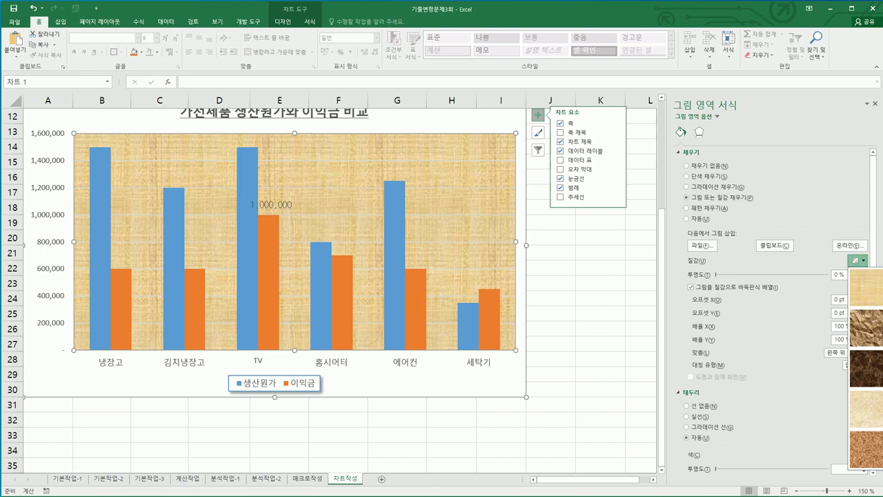
{"action": "left_click", "coordinate": [866, 408]}
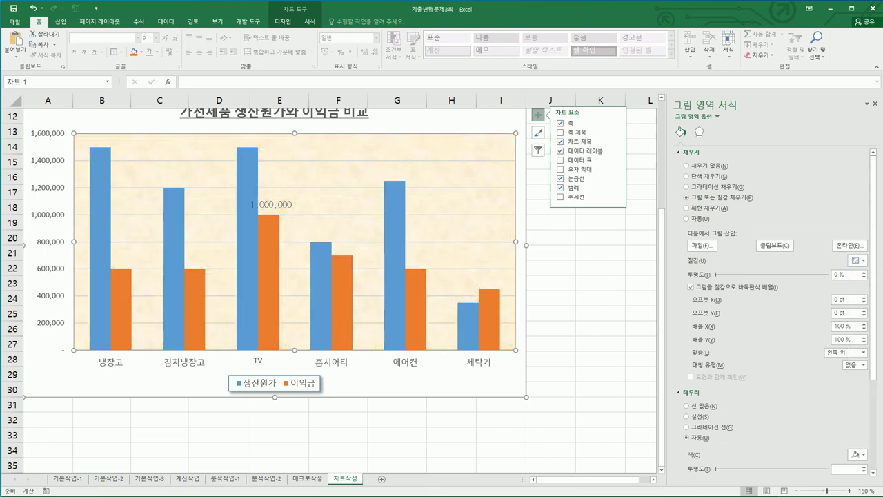
{"action": "left_click", "coordinate": [473, 225]}
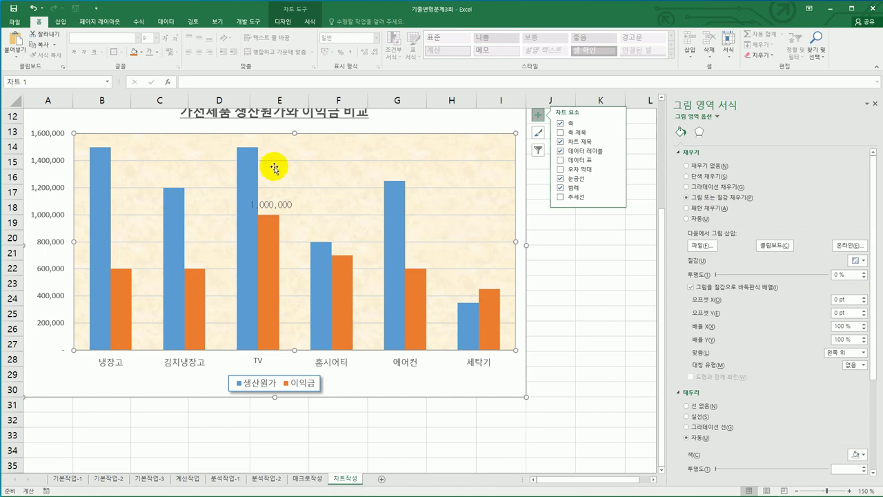
{"action": "scroll", "coordinate": [403, 174], "scroll_direction": "up", "scroll_amount": 1}
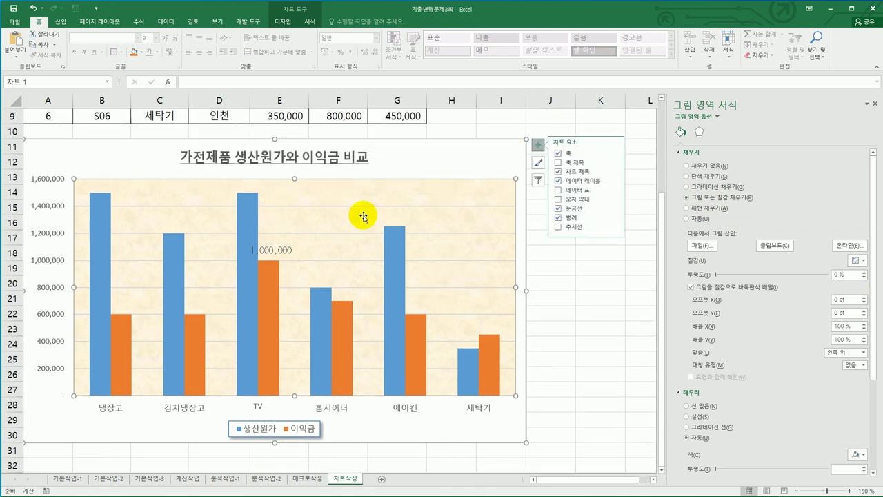
- Reapply the cream parchment-like texture to the plot area and deselect the chart
{"action": "right_click", "coordinate": [306, 197]}
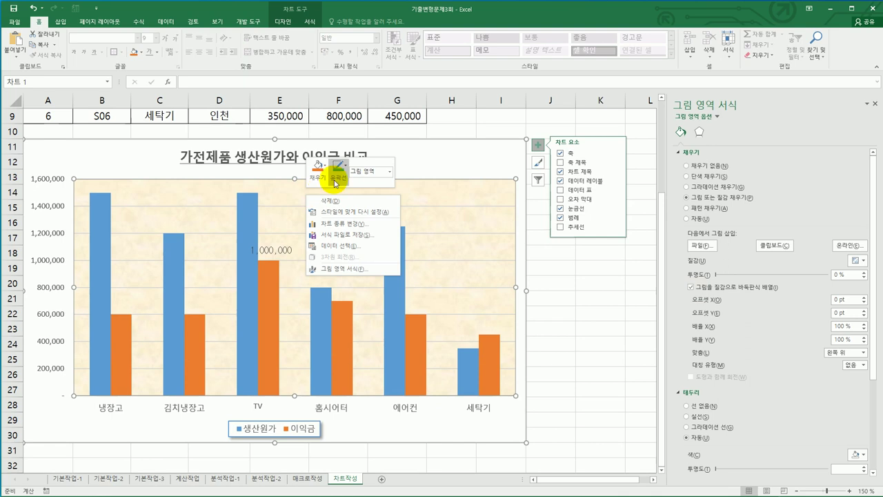
{"action": "left_click", "coordinate": [318, 167]}
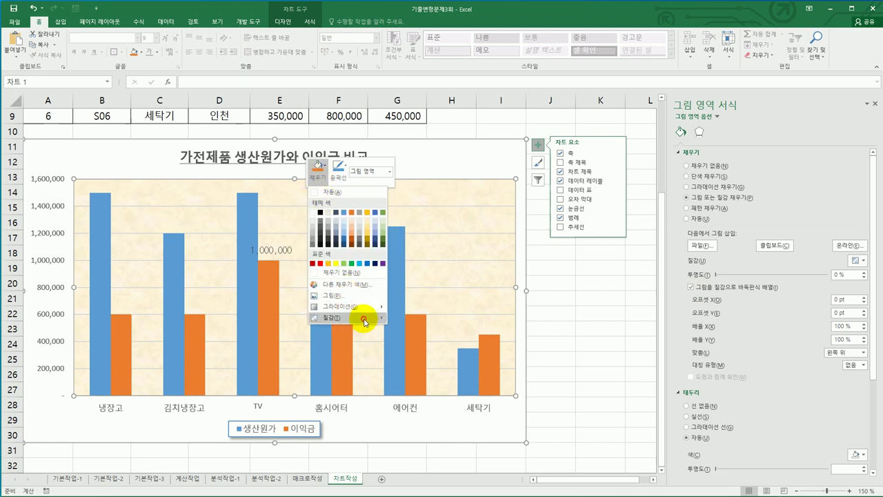
{"action": "mouse_move", "coordinate": [366, 317]}
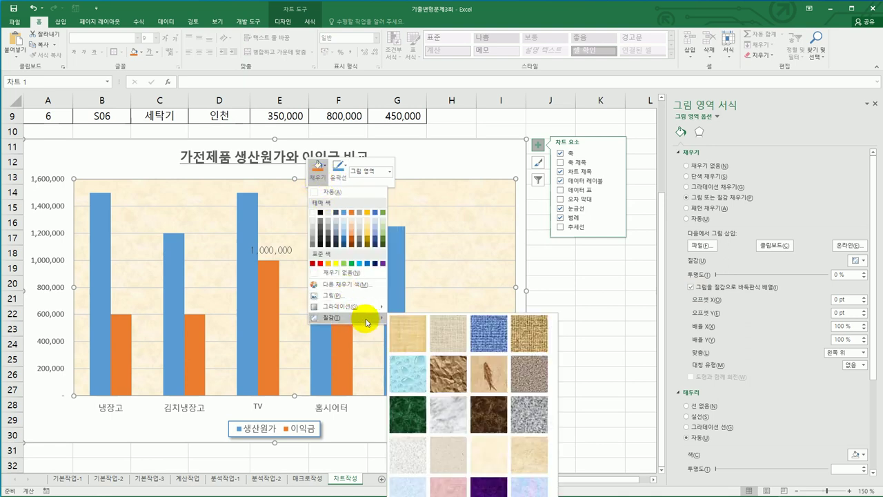
{"action": "left_click", "coordinate": [501, 461]}
{"action": "left_click", "coordinate": [572, 392]}
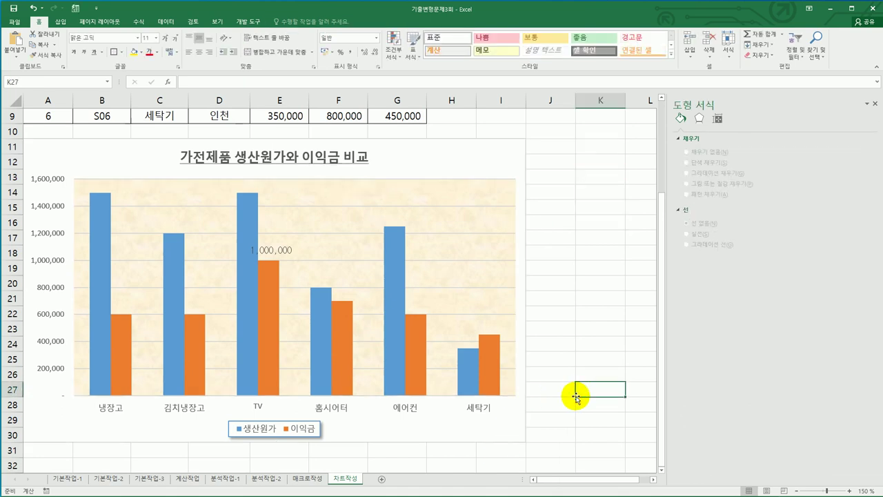
- Apply the first outer (바깥쪽) shadow preset, cast diagonally toward the lower right, to the chart area
{"action": "left_click", "coordinate": [454, 160]}
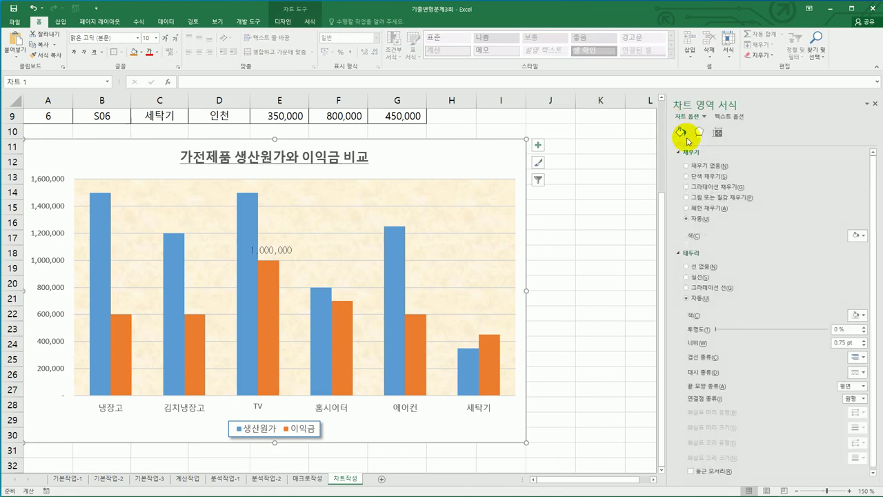
{"action": "left_click", "coordinate": [699, 131]}
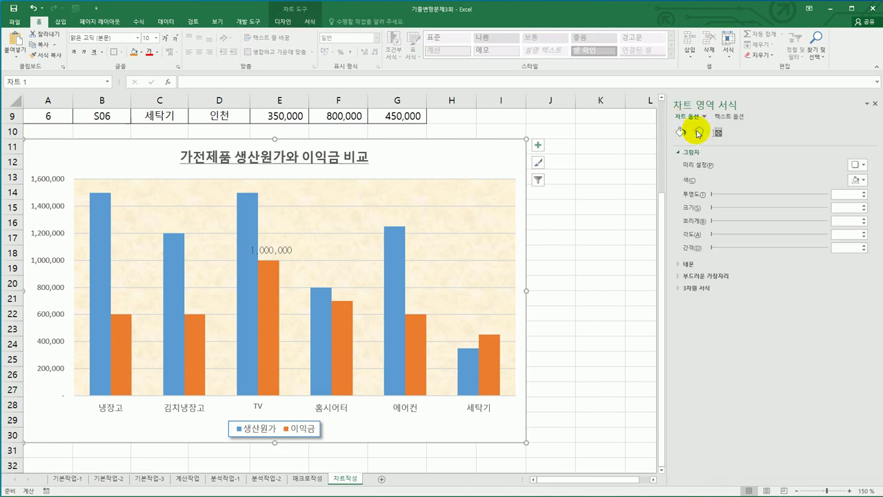
{"action": "left_click", "coordinate": [862, 166]}
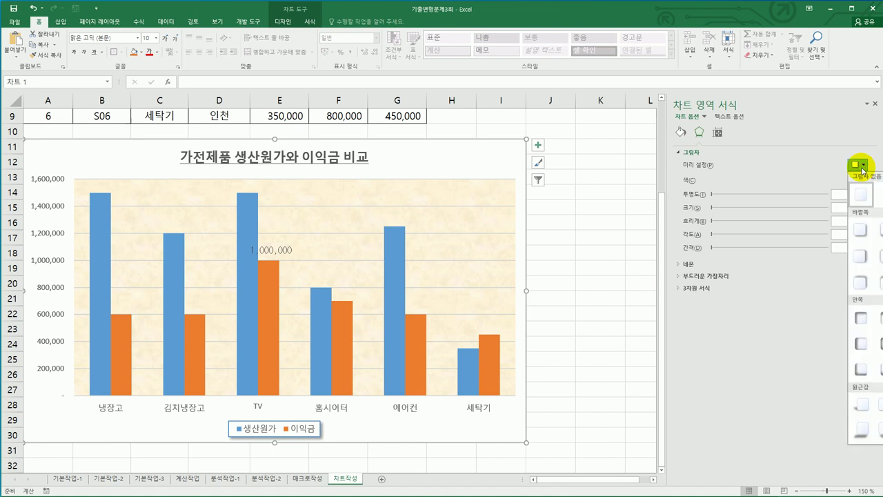
{"action": "left_click", "coordinate": [863, 230]}
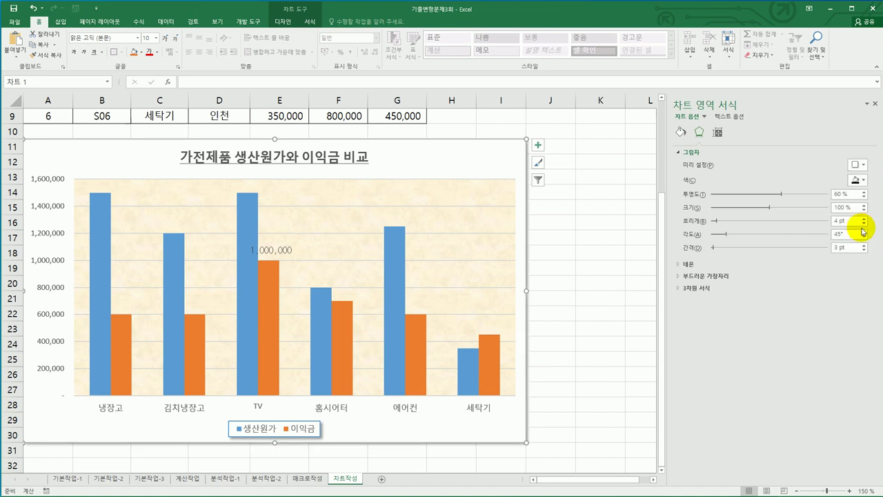
- Give the chart area's border rounded corners (둥근 모서리) and deselect the chart
{"action": "left_click", "coordinate": [681, 134]}
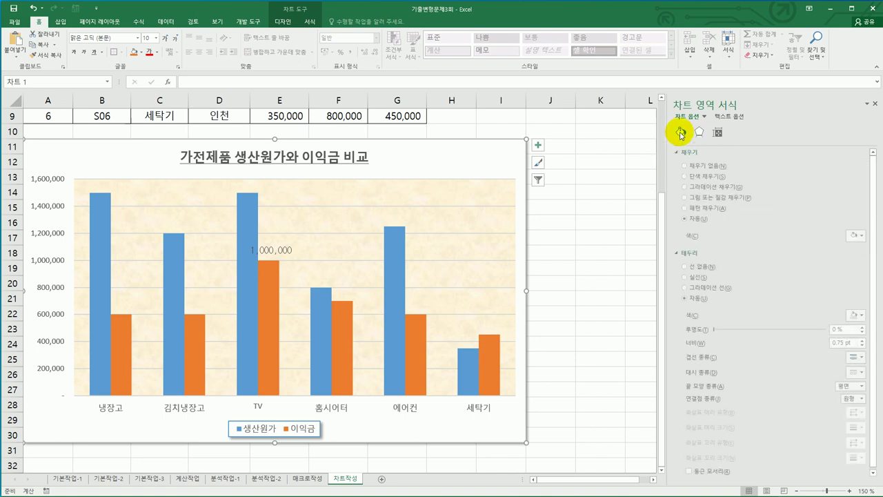
{"action": "left_click", "coordinate": [708, 470]}
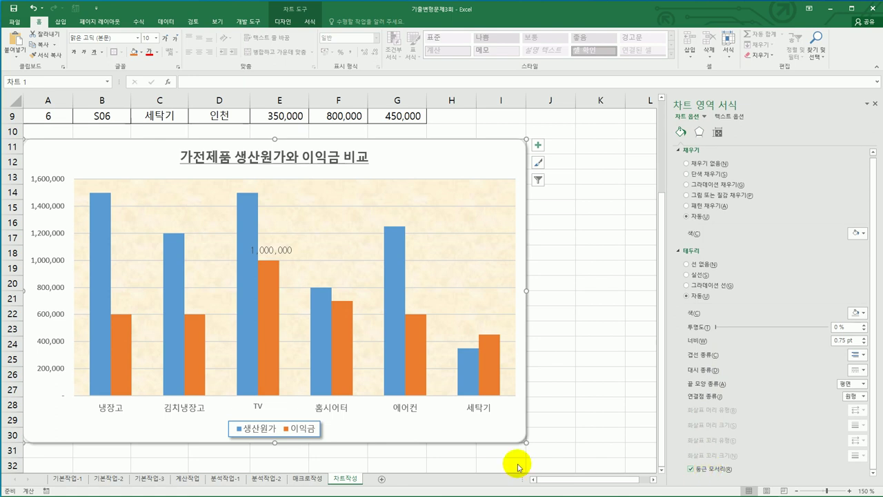
{"action": "left_click", "coordinate": [562, 420]}
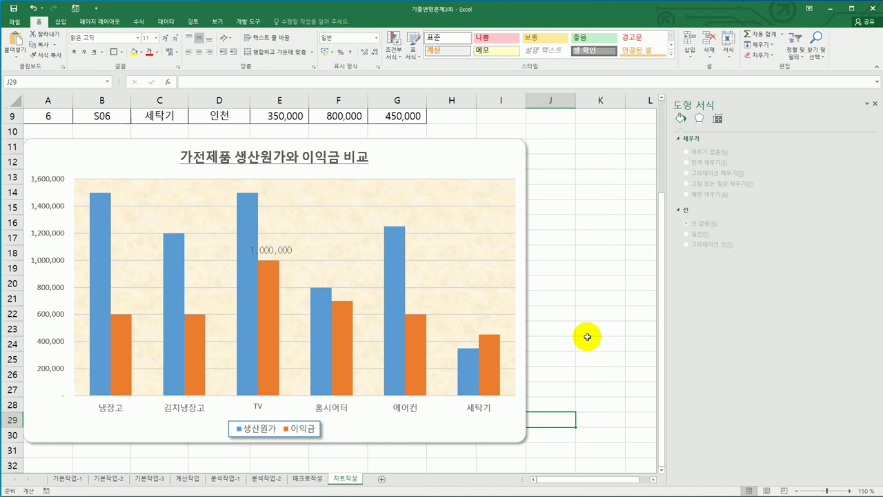
{"action": "left_click", "coordinate": [587, 337]}
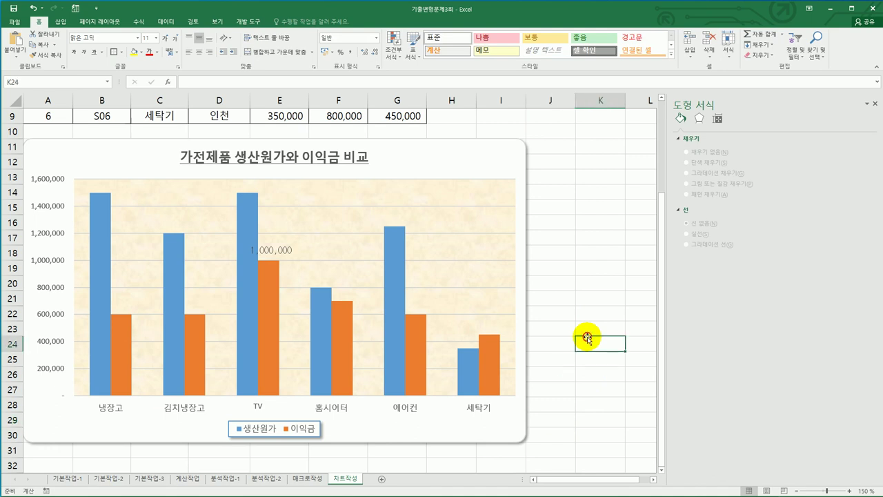
{"action": "scroll", "coordinate": [587, 337], "scroll_direction": "up", "scroll_amount": 3}
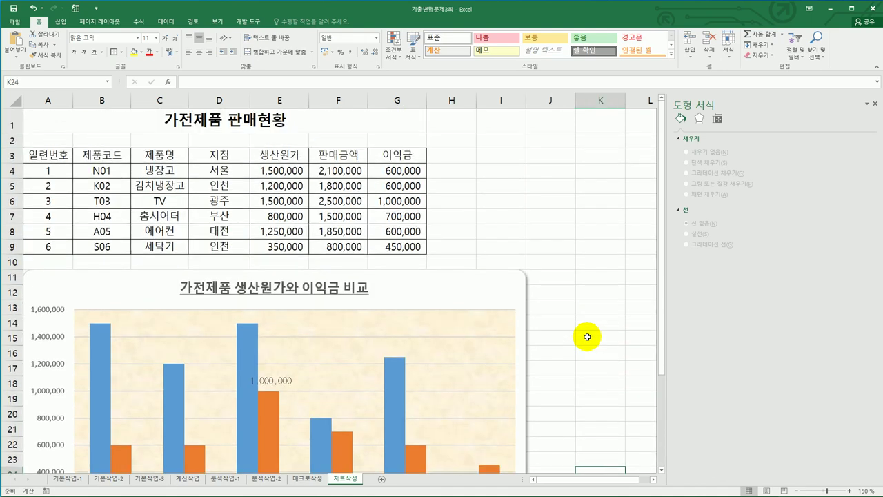